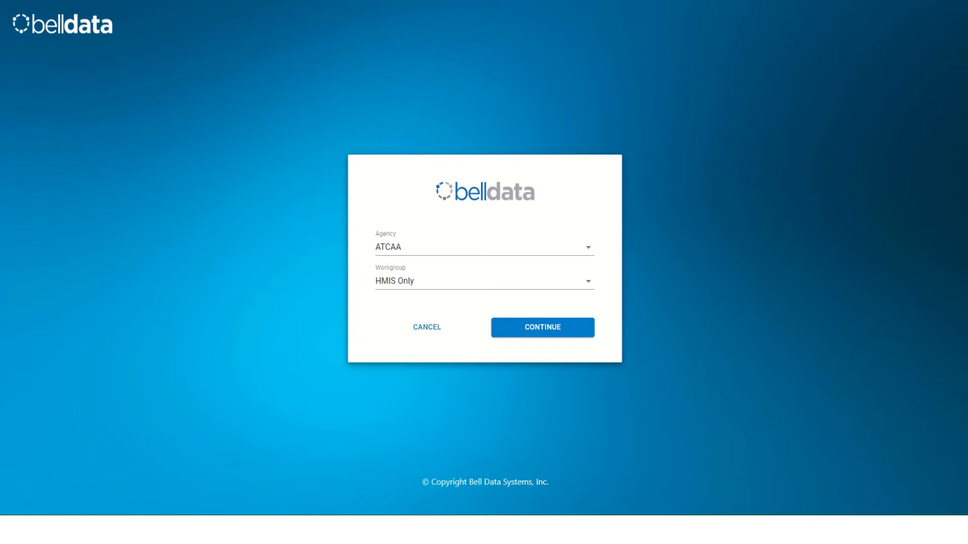
# - Choose Coordinated Entry as both the agency and the workgroup and continue into the system
pyautogui.click(484, 247)
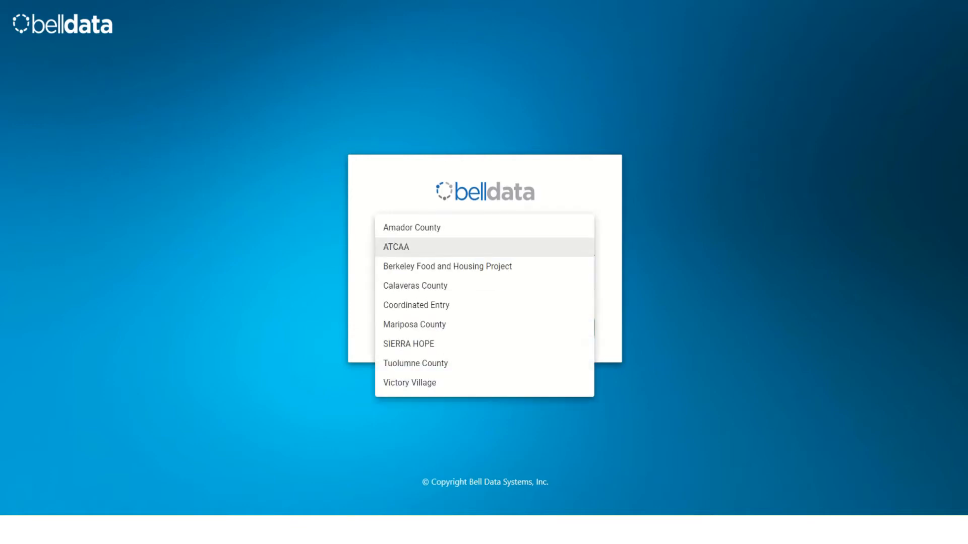
pyautogui.click(416, 305)
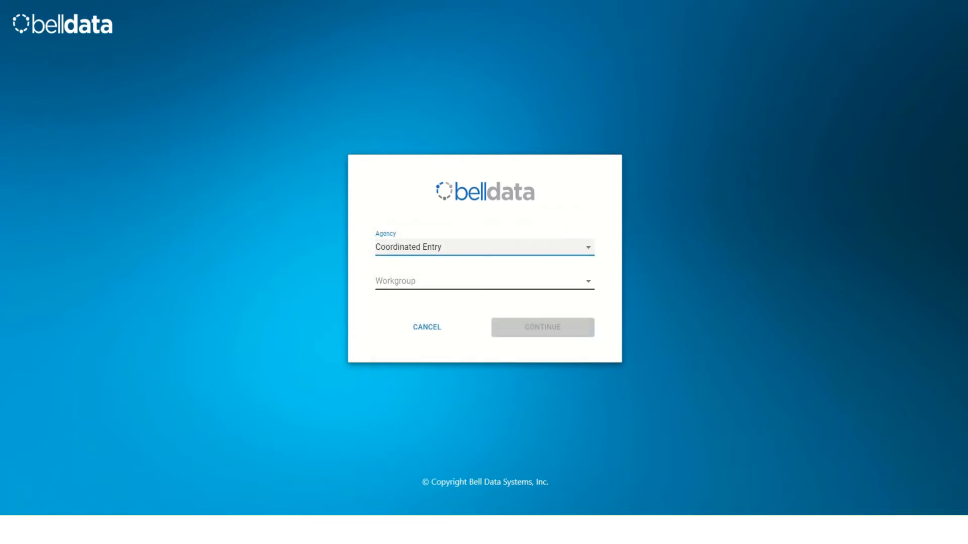
pyautogui.click(453, 280)
pyautogui.click(415, 280)
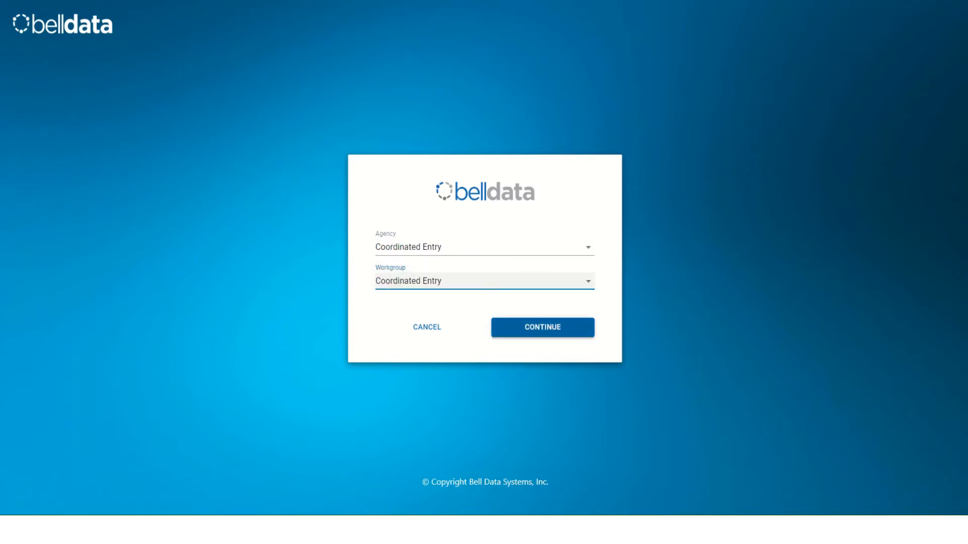
pyautogui.click(542, 327)
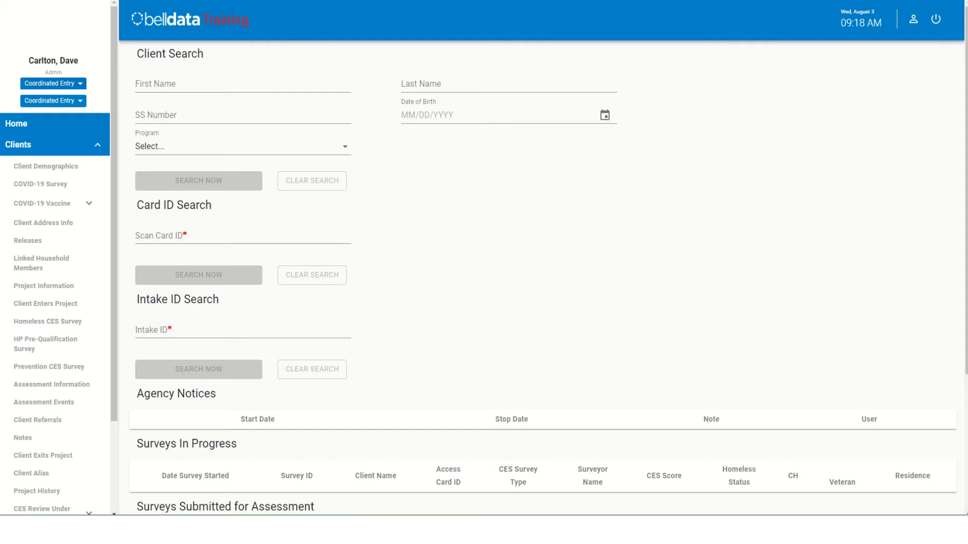
# - Switch the active agency to ATCAA and the workgroup to HMIS Only
pyautogui.click(53, 84)
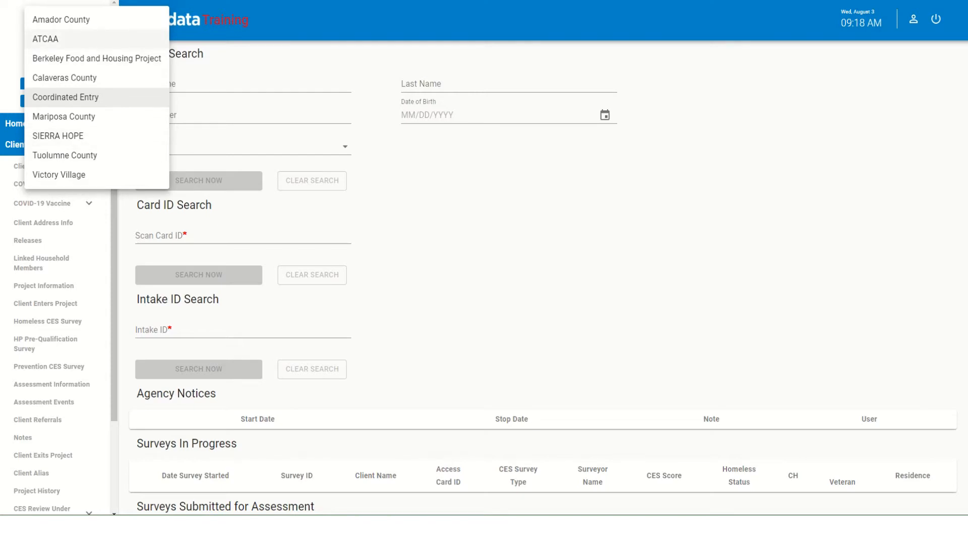
pyautogui.click(46, 39)
pyautogui.click(54, 102)
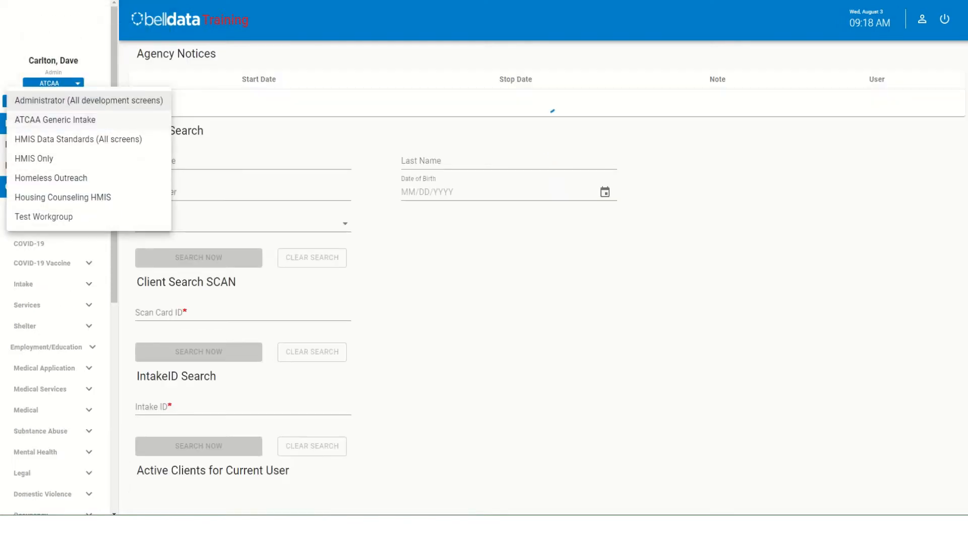
pyautogui.click(38, 159)
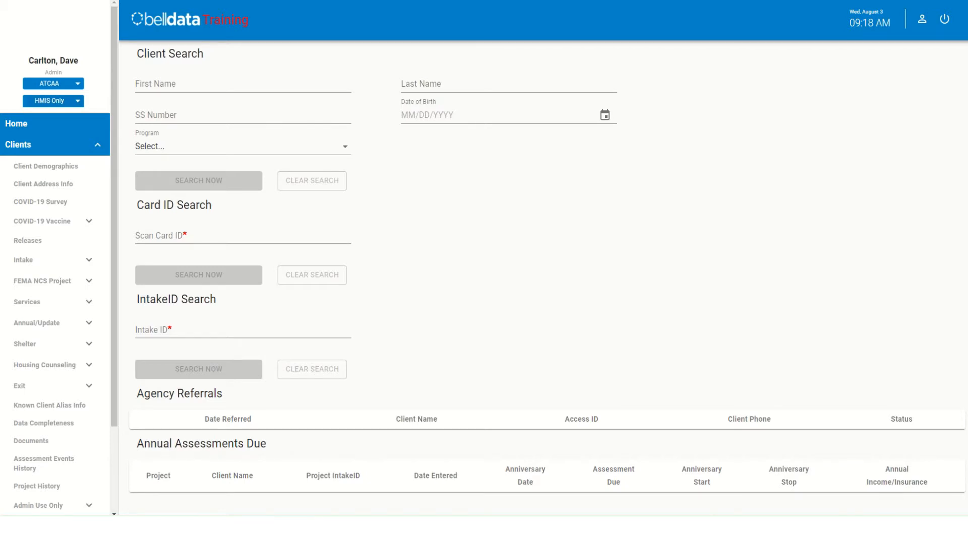
# - Collapse the Clients section of the navigation and switch the active agency to Coordinated Entry
pyautogui.click(54, 145)
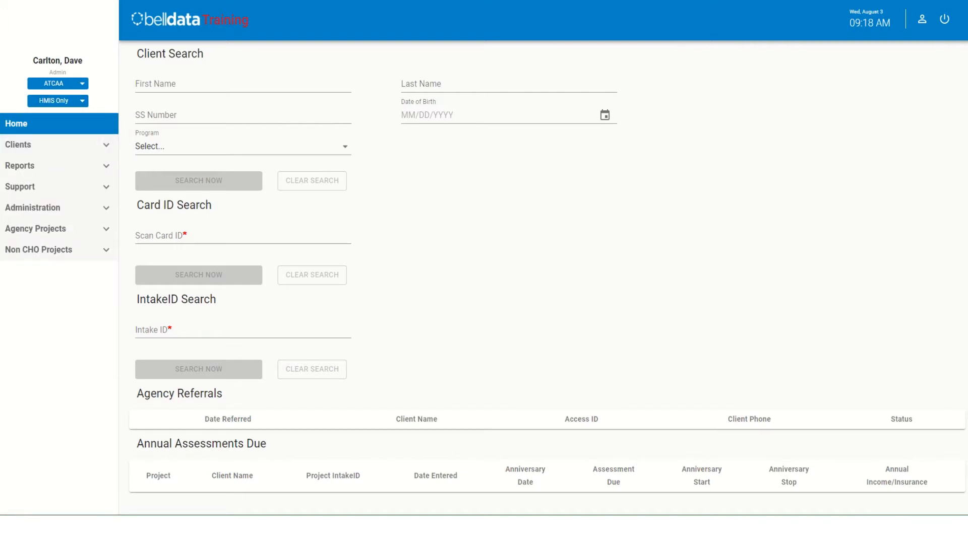
pyautogui.click(53, 145)
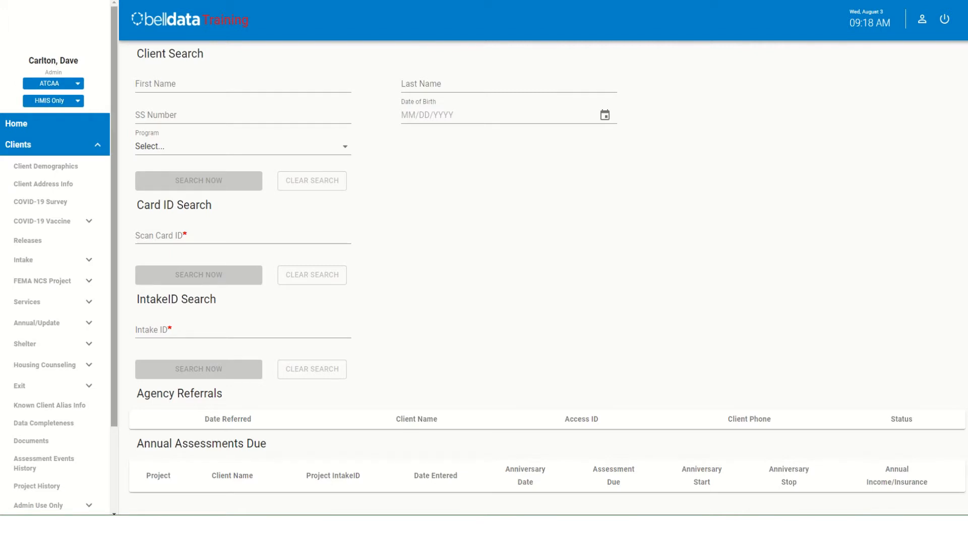
pyautogui.click(54, 145)
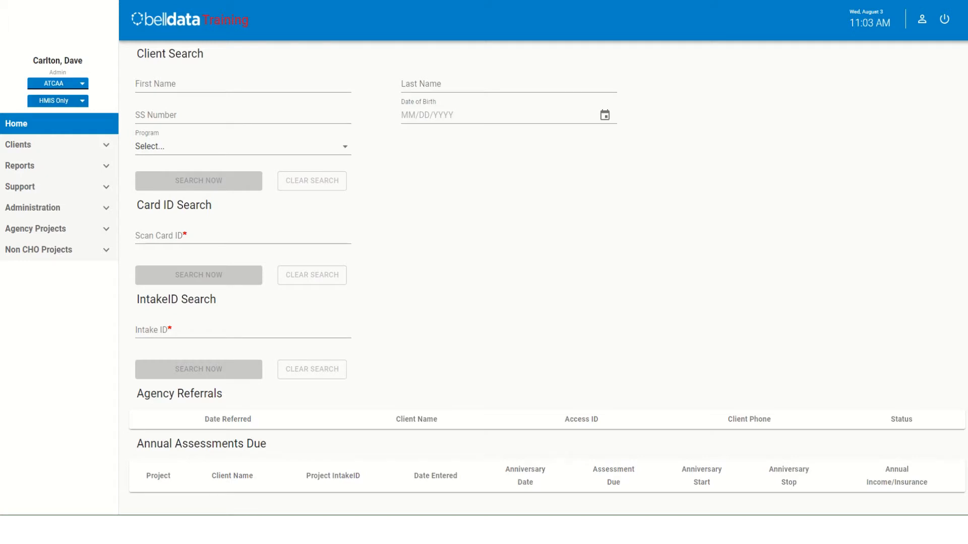
pyautogui.click(58, 84)
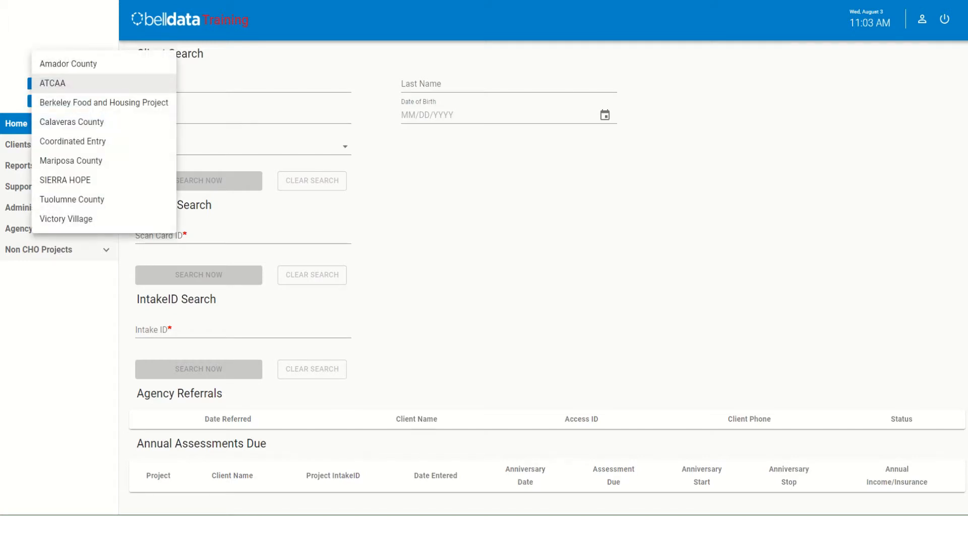
pyautogui.click(75, 141)
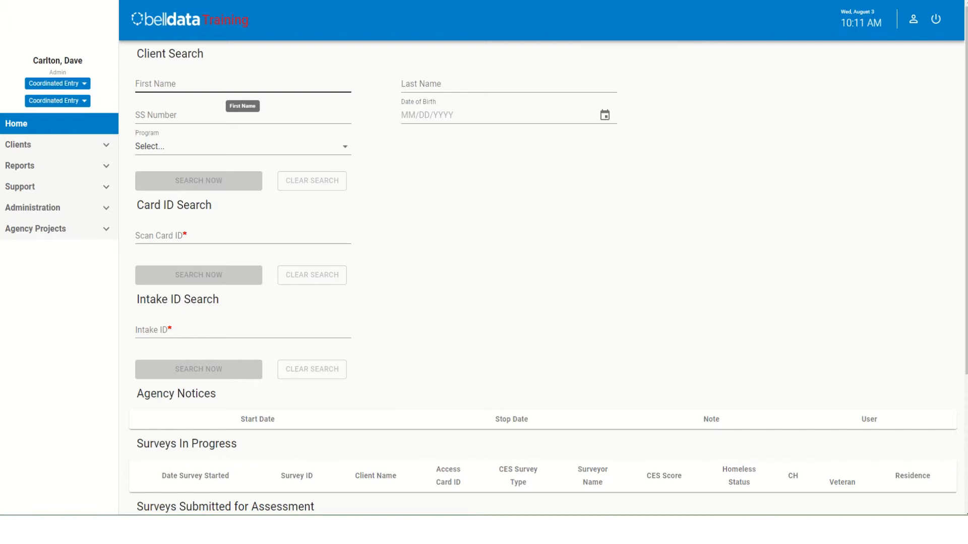
# - Search for clients with first name "te" and last name "cl", and open the first matching client's record
pyautogui.click(242, 84)
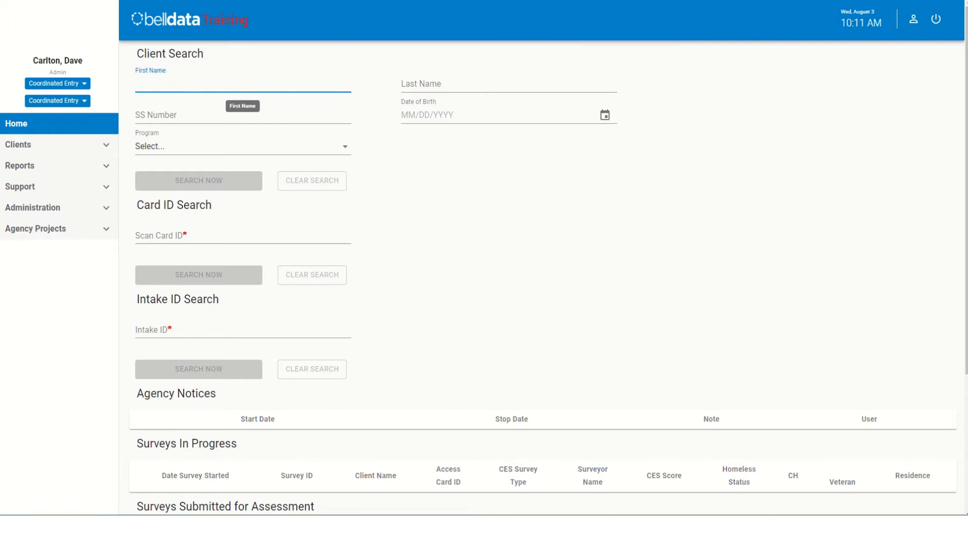
pyautogui.write('te')
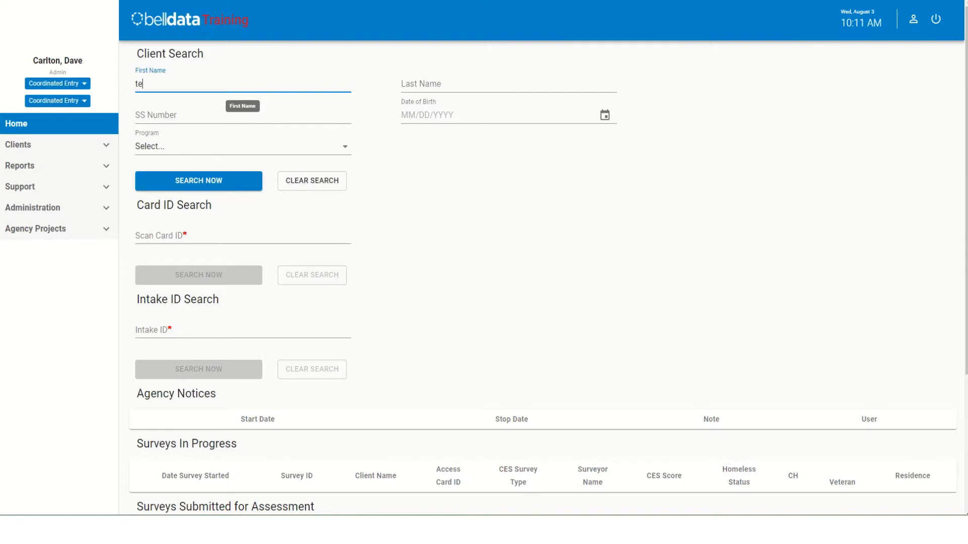
pyautogui.click(508, 85)
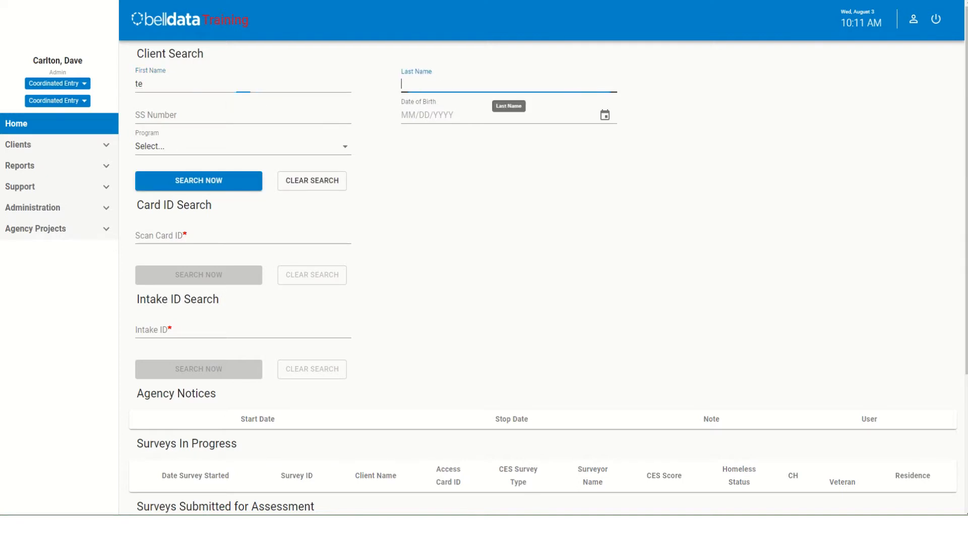
pyautogui.write('cl')
pyautogui.press('Return')
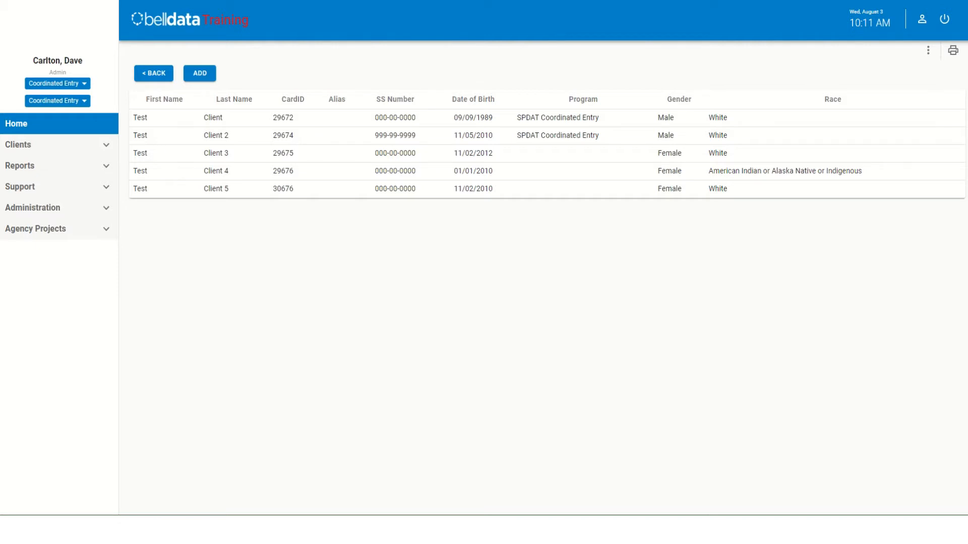
pyautogui.click(213, 117)
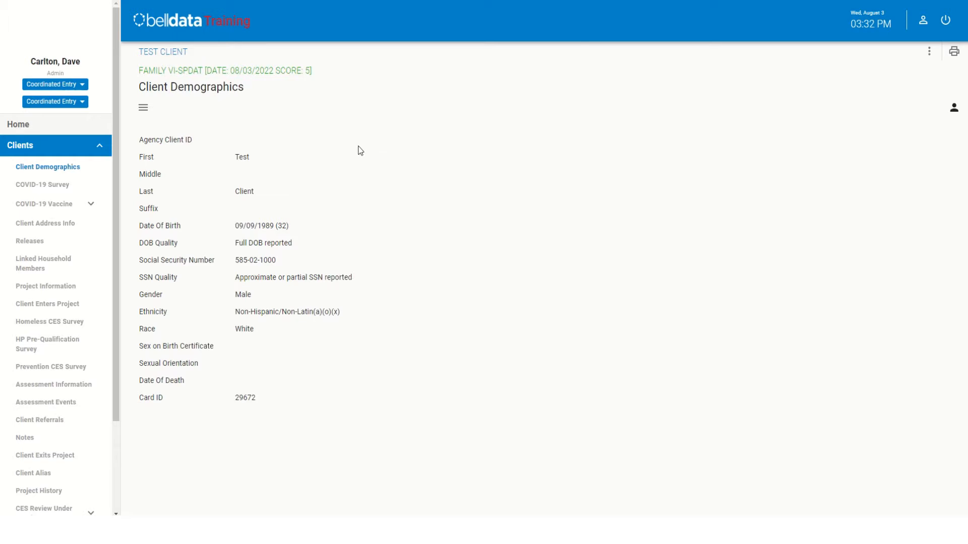
# - Edit the client's demographics to replace the last three digits of the Social Security Number, and save the update
pyautogui.click(145, 114)
pyautogui.click(144, 137)
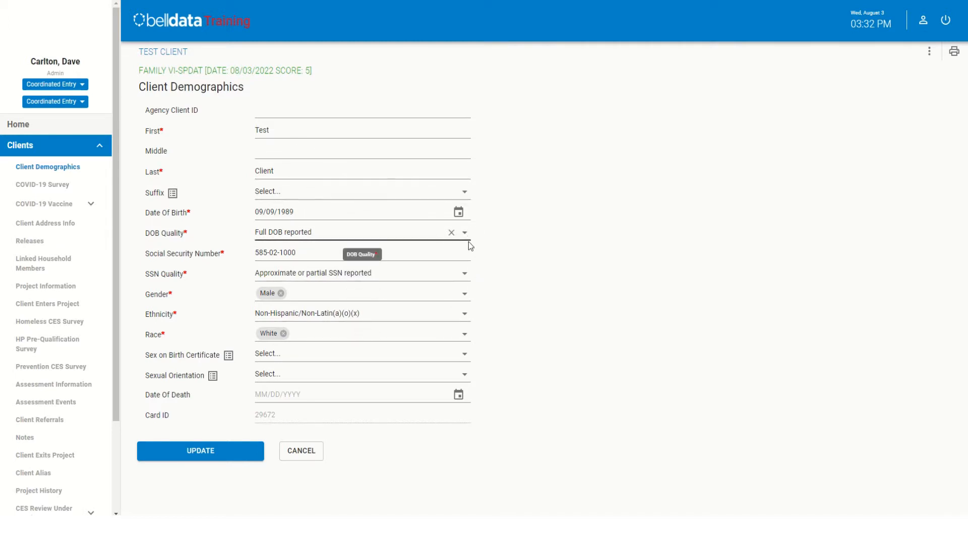
pyautogui.click(421, 248)
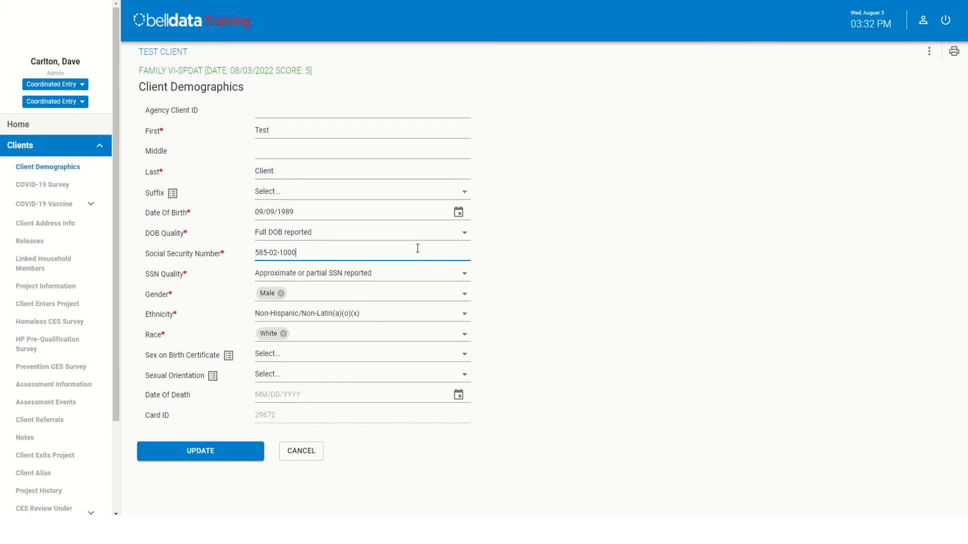
pyautogui.press('BackSpace')
pyautogui.press('BackSpace')
pyautogui.press('BackSpace')
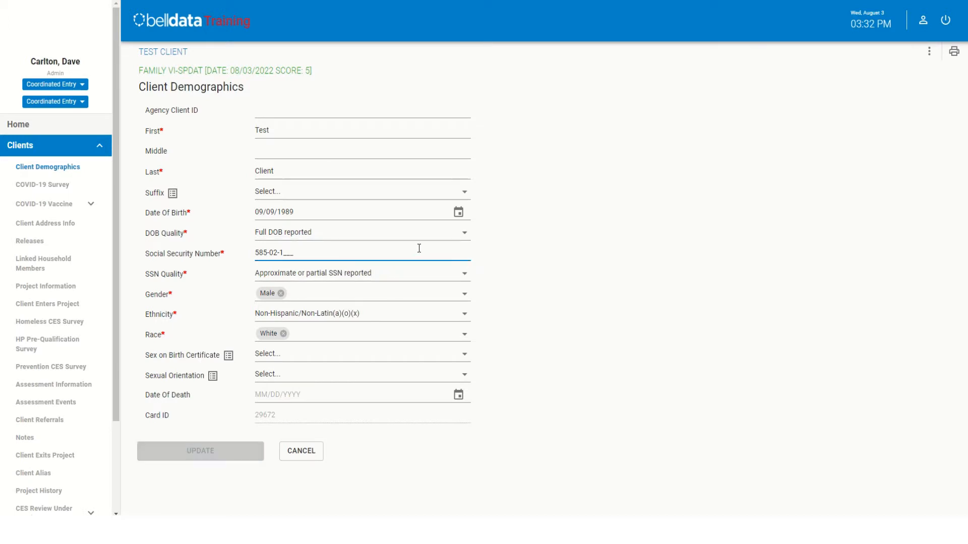
pyautogui.write('010')
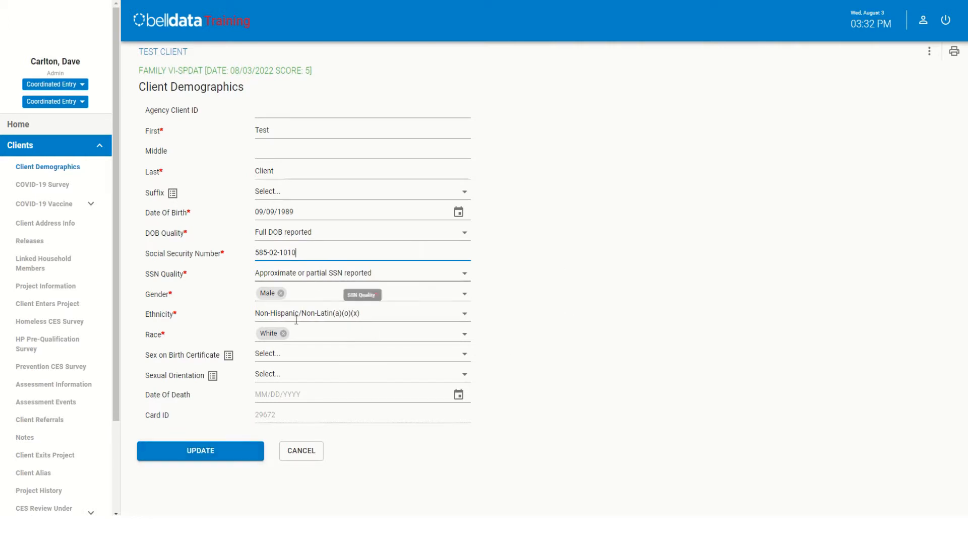
pyautogui.click(203, 453)
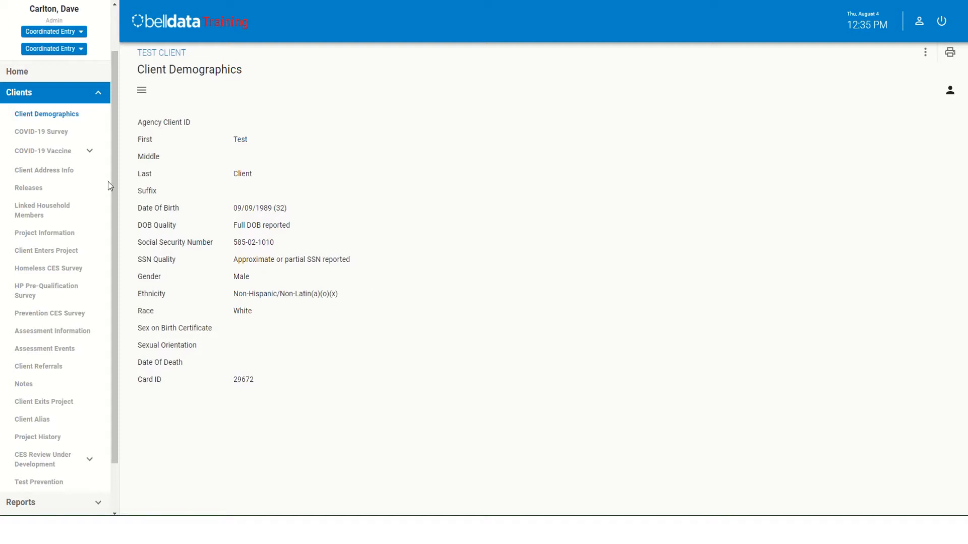
# - Open the client's address information page
pyautogui.click(37, 174)
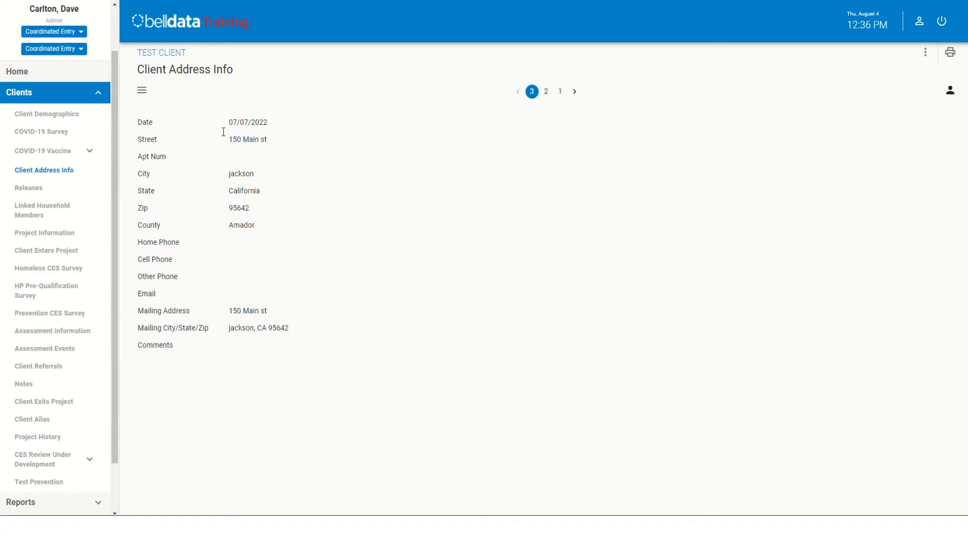
pyautogui.click(143, 93)
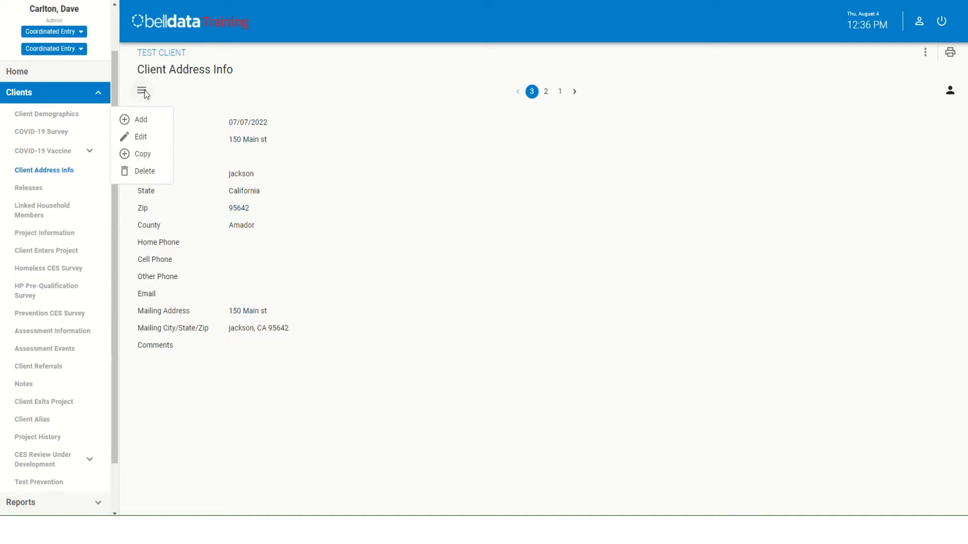
pyautogui.click(140, 121)
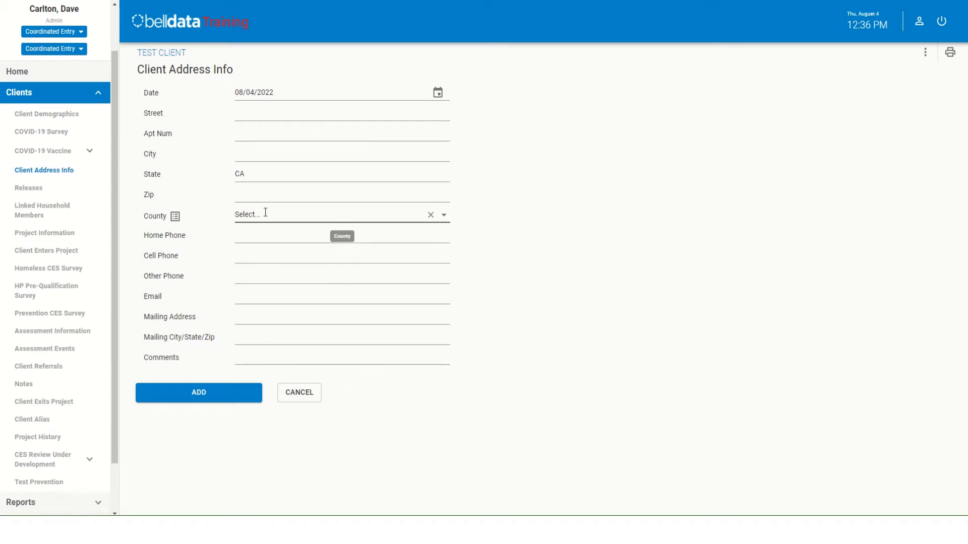
pyautogui.click(299, 396)
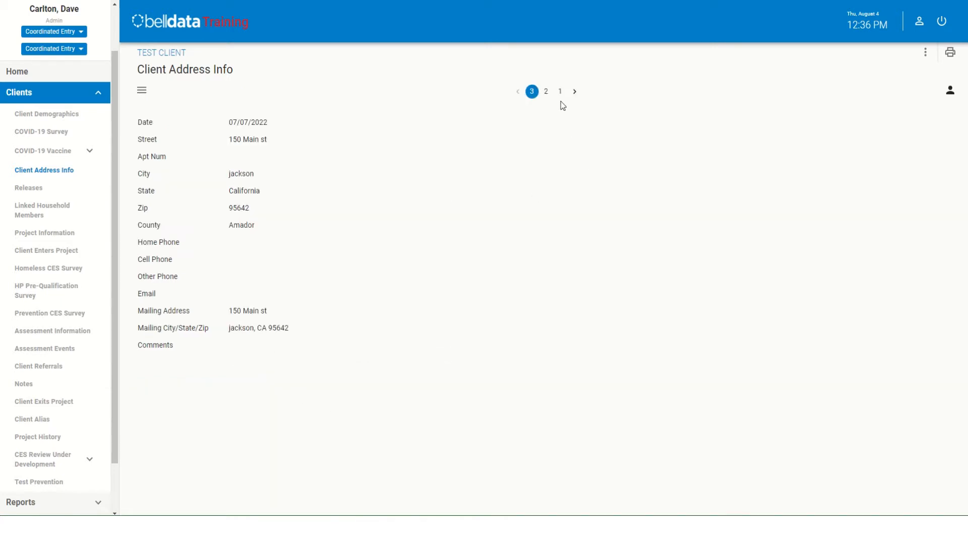
# - Set the county to Amador in the client's address record dated 07/11/2022 and save the update
pyautogui.click(546, 92)
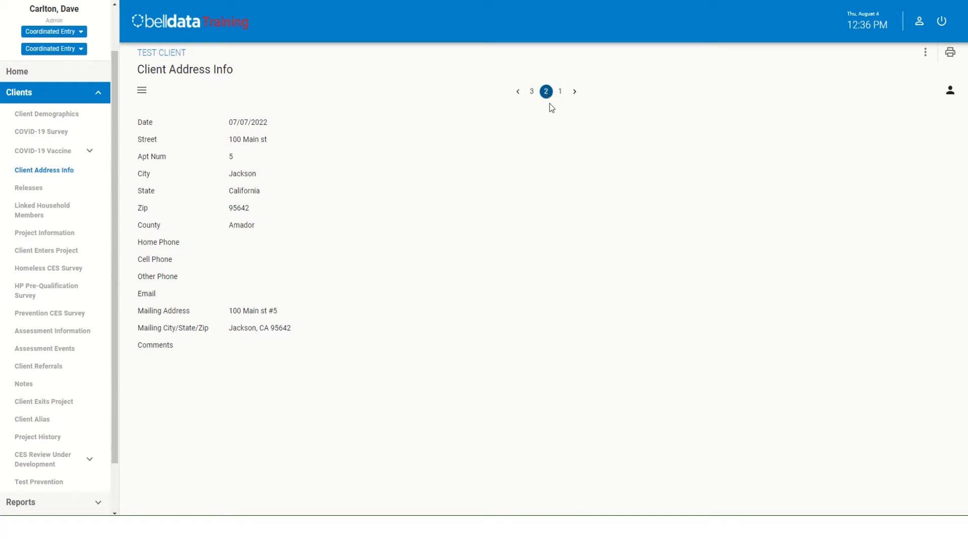
pyautogui.click(560, 93)
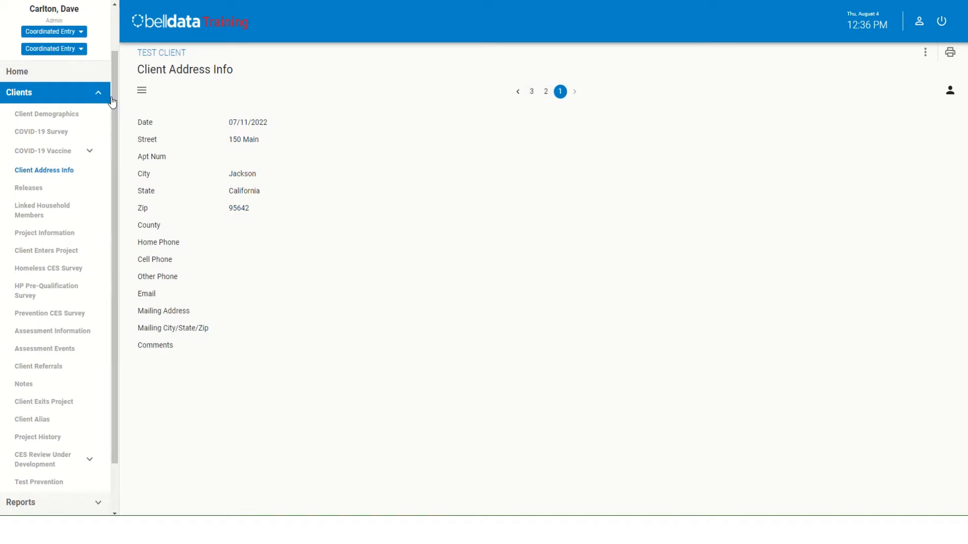
pyautogui.click(141, 91)
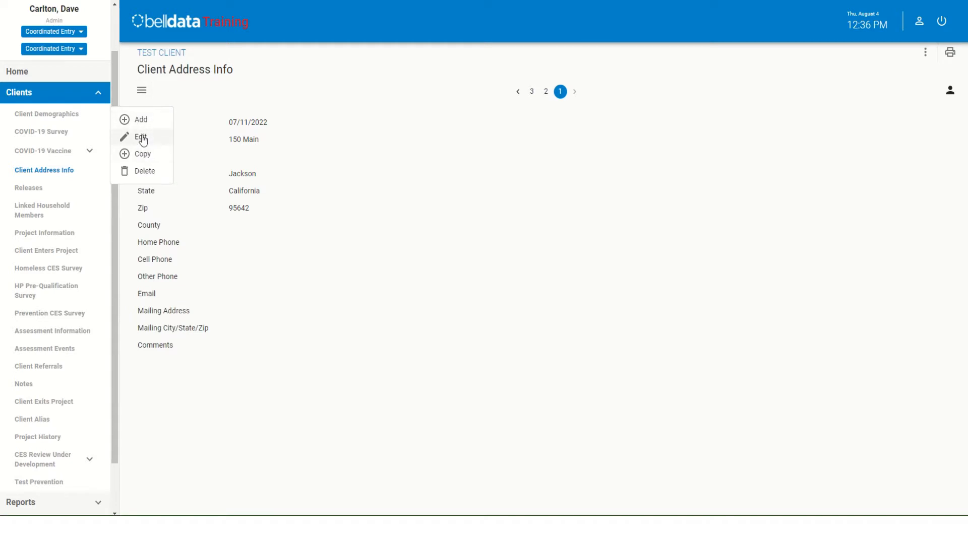
pyautogui.click(142, 138)
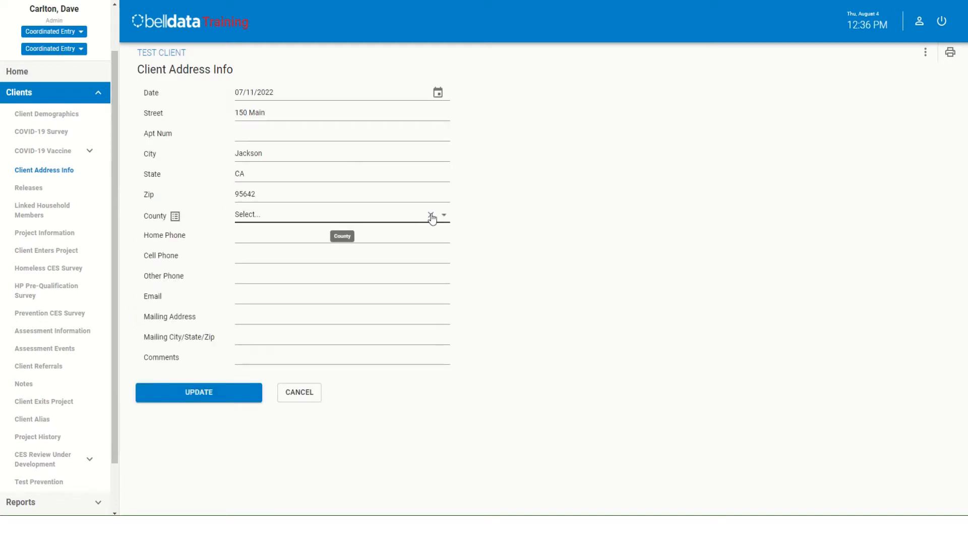
pyautogui.click(443, 215)
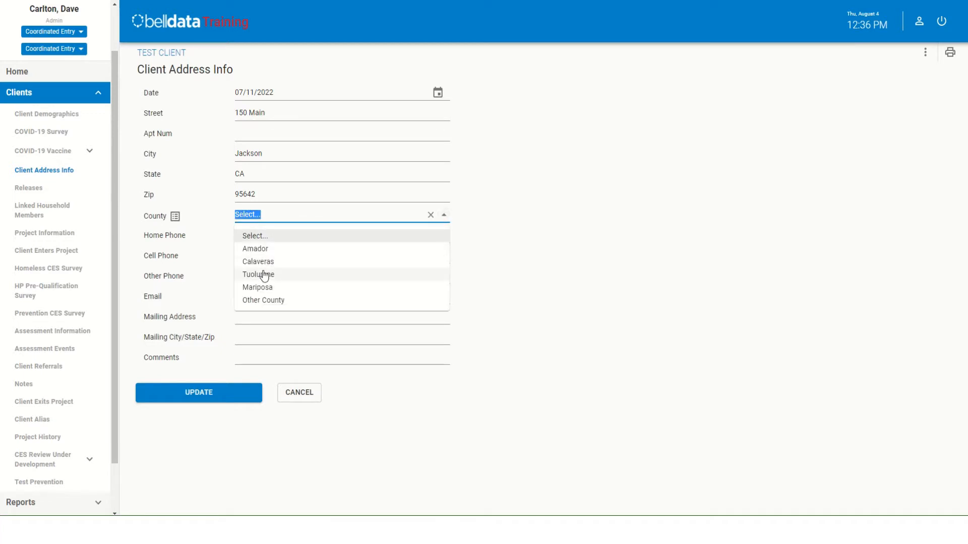
pyautogui.click(264, 250)
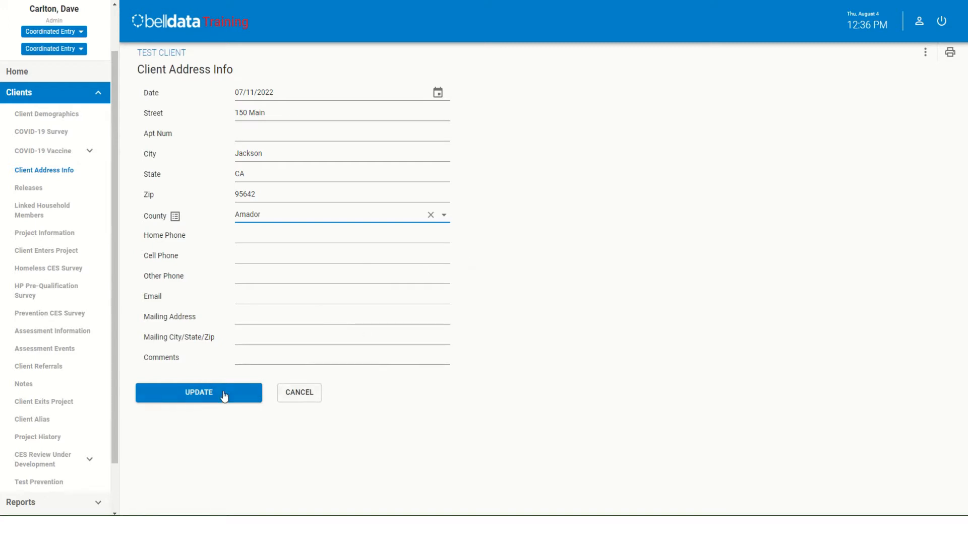
pyautogui.click(193, 393)
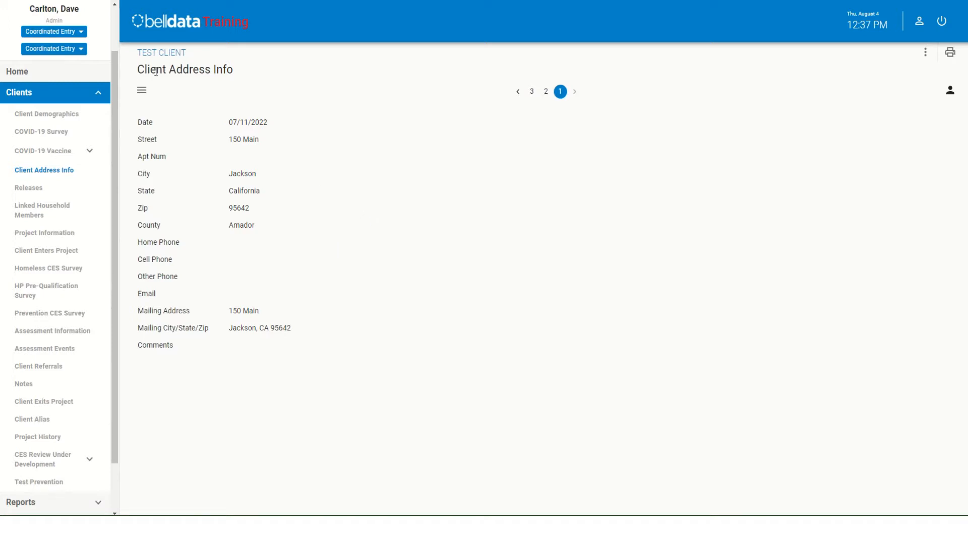
pyautogui.click(142, 90)
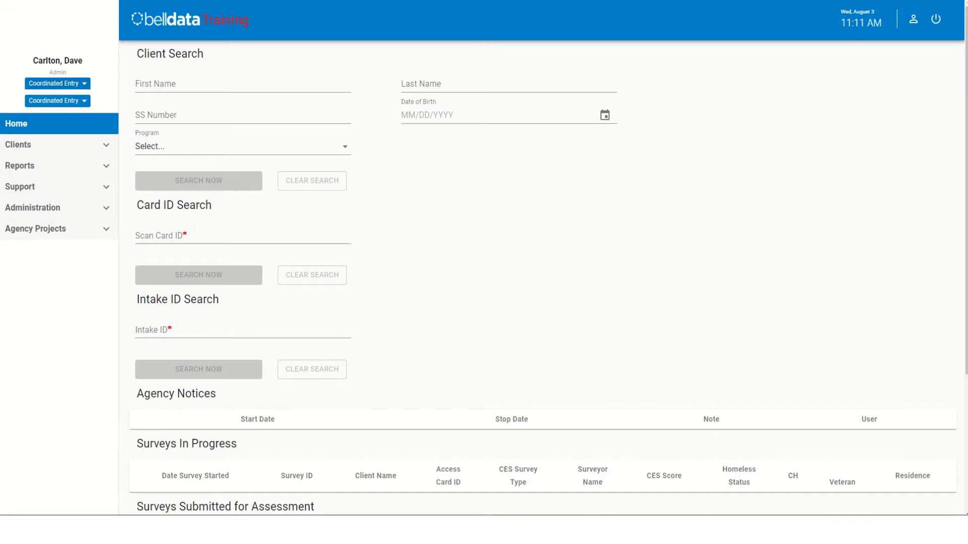
# - Search for clients with first name "te" and last name "cl", and start adding a new client
pyautogui.click(243, 85)
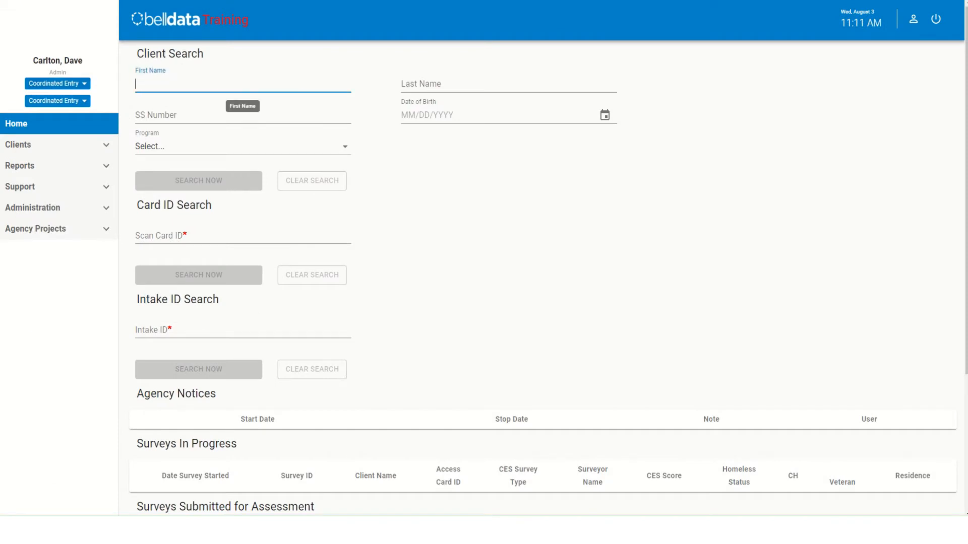
pyautogui.write('te')
pyautogui.click(509, 84)
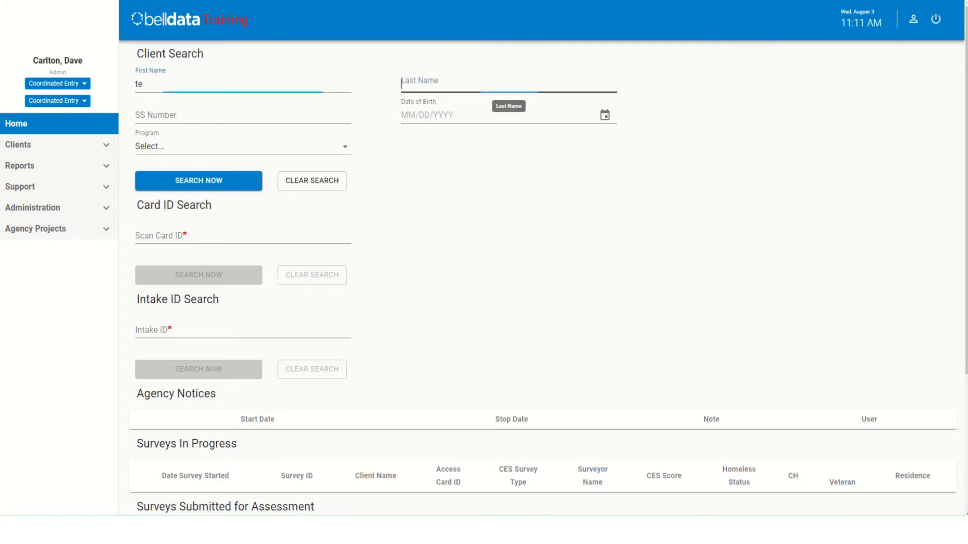
pyautogui.write('cl')
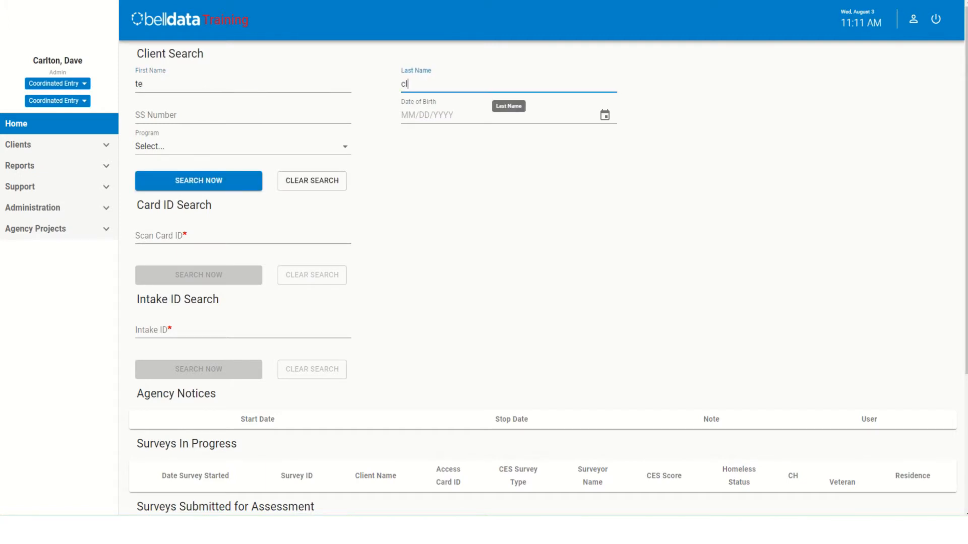
pyautogui.press('Return')
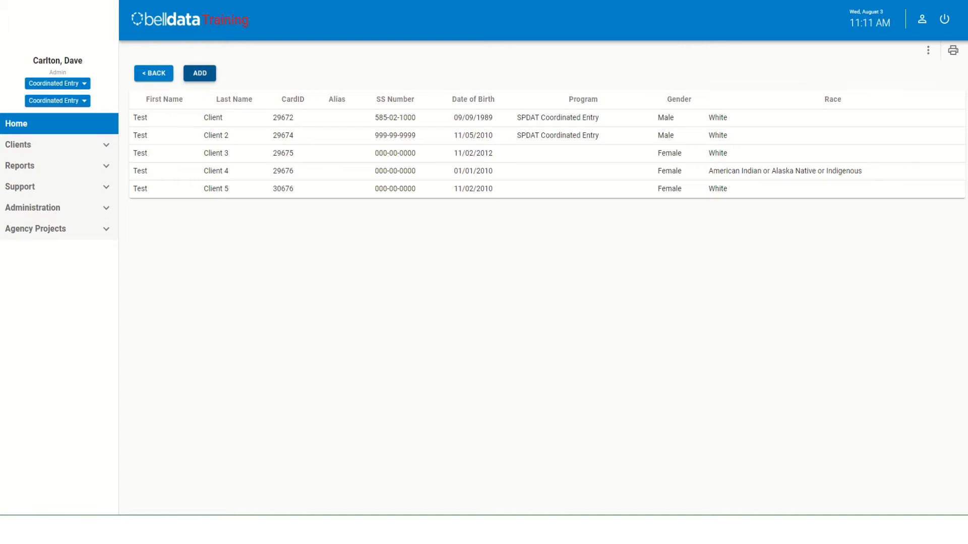
pyautogui.click(200, 73)
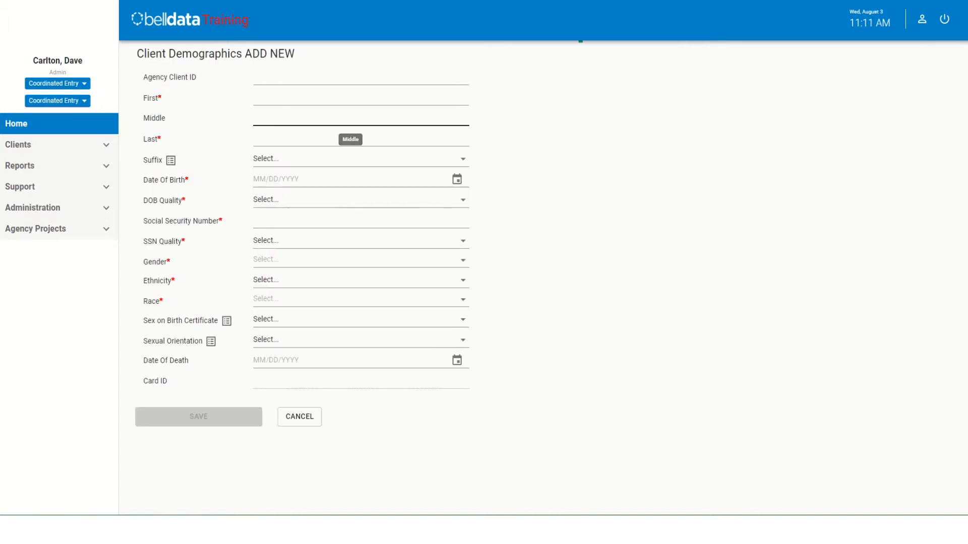
# - Enter "Test" as the new client's first name and "Client 6" as the last name
pyautogui.click(348, 98)
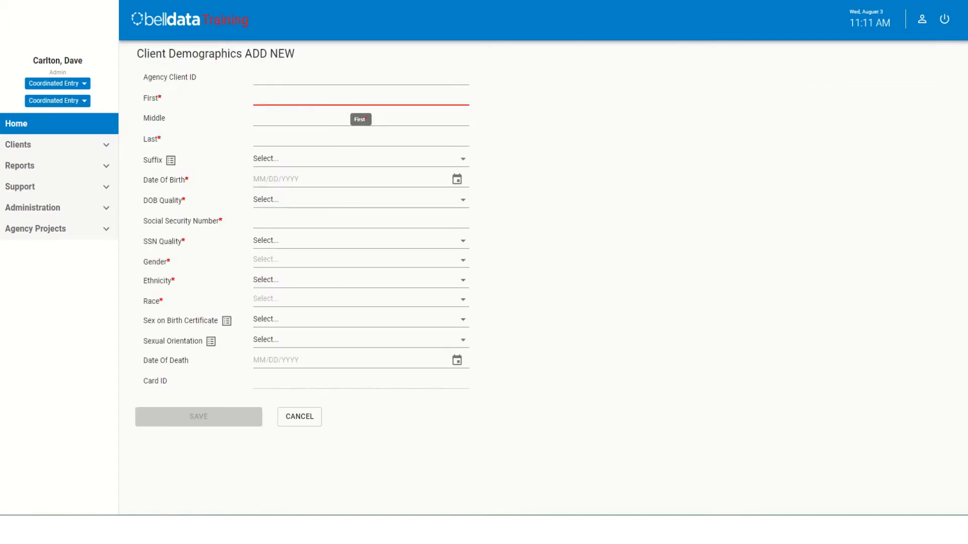
pyautogui.click(281, 97)
pyautogui.write('test')
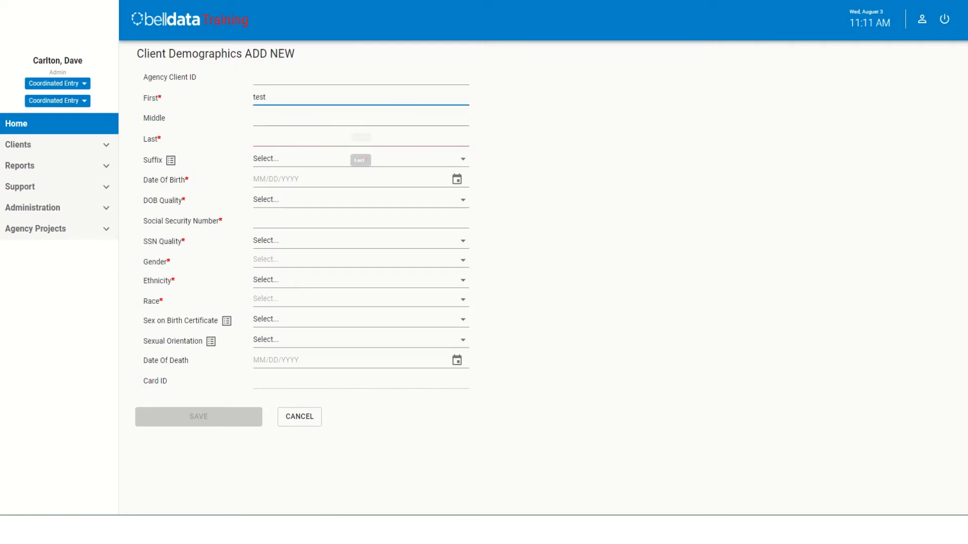
pyautogui.press('BackSpace')
pyautogui.press('BackSpace')
pyautogui.press('BackSpace')
pyautogui.press('BackSpace')
pyautogui.write('Test')
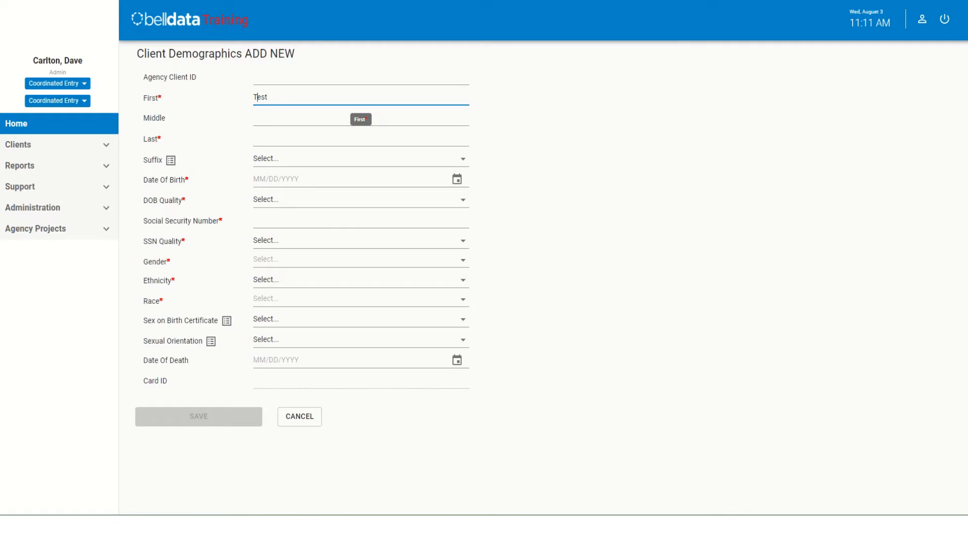
pyautogui.press('Tab')
pyautogui.write('Client')
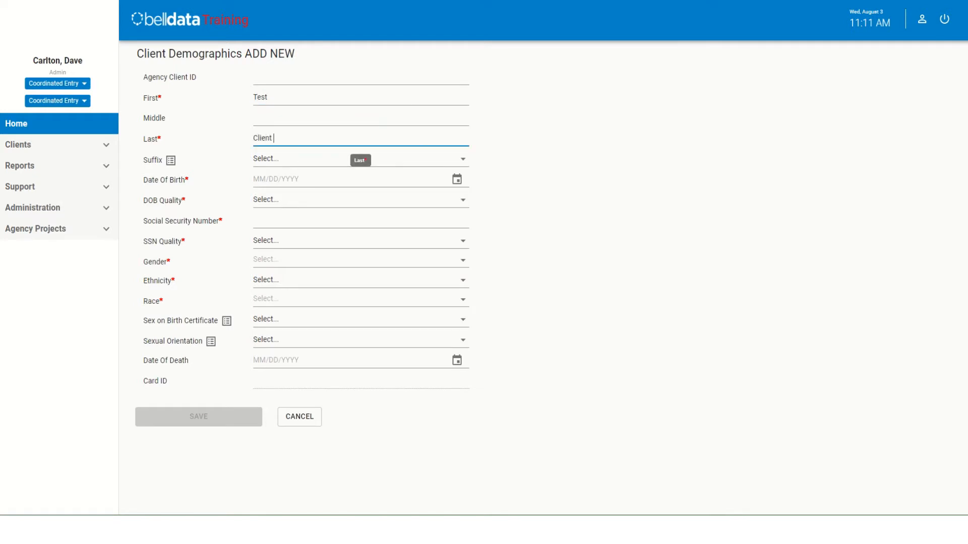
pyautogui.write(' 6')
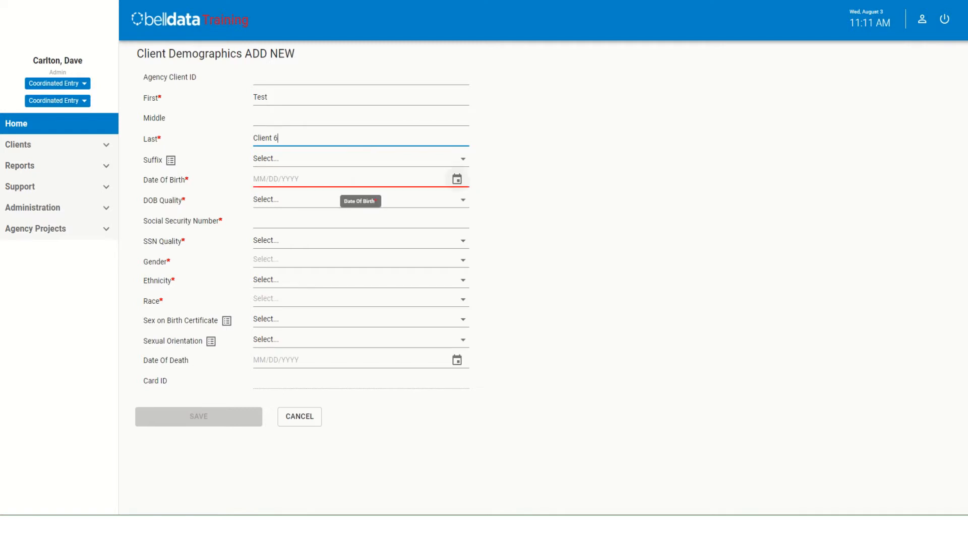
# - Enter the new client's date of birth and set the DOB quality to Full DOB reported
pyautogui.click(360, 179)
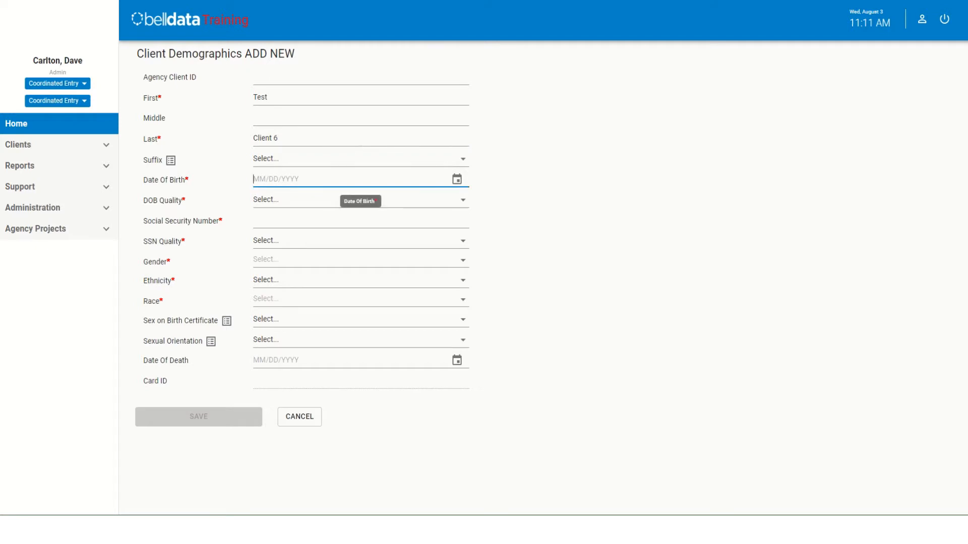
pyautogui.write('10/01/20')
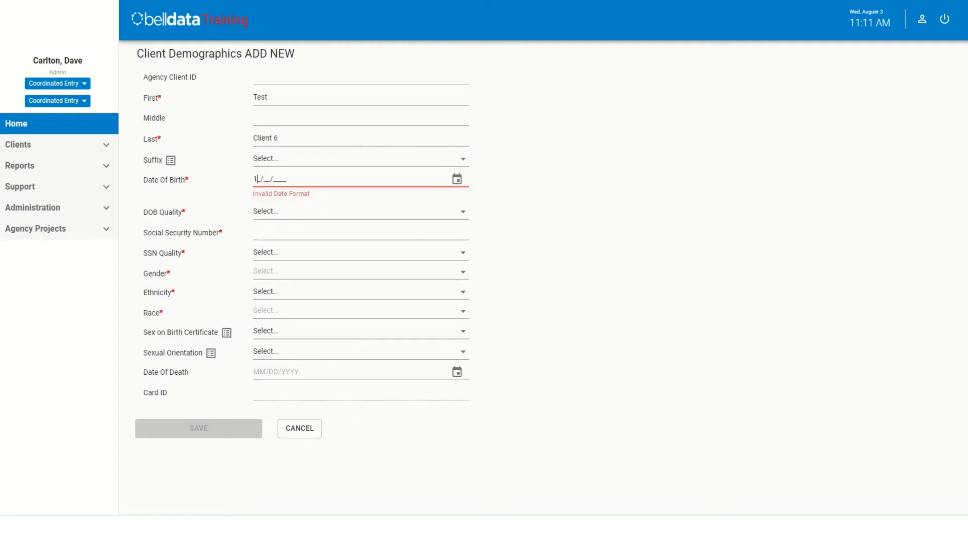
pyautogui.write('21')
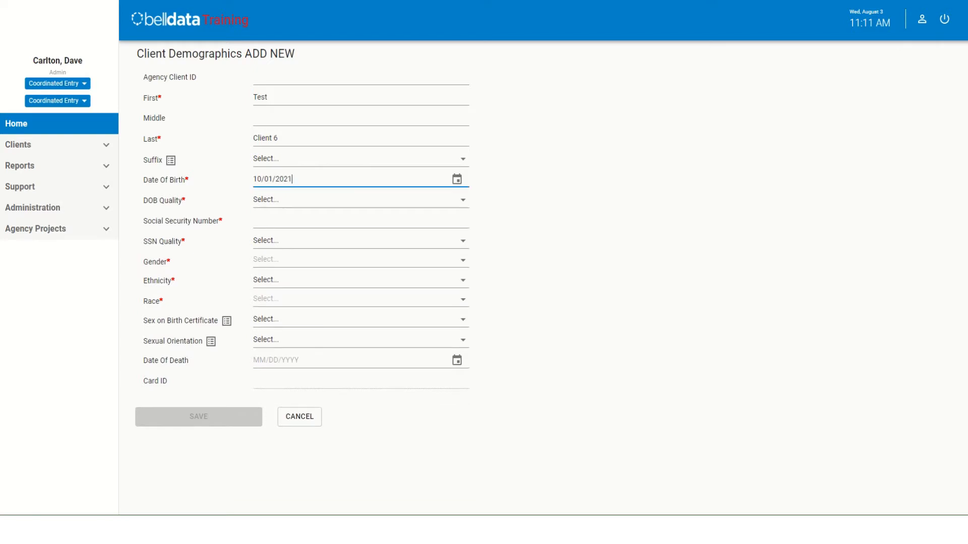
pyautogui.press('Tab')
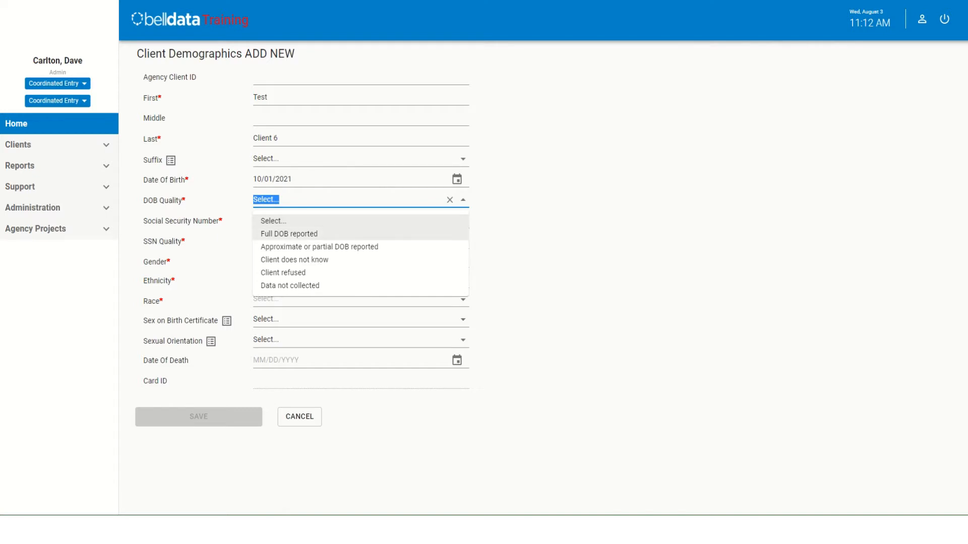
pyautogui.click(289, 234)
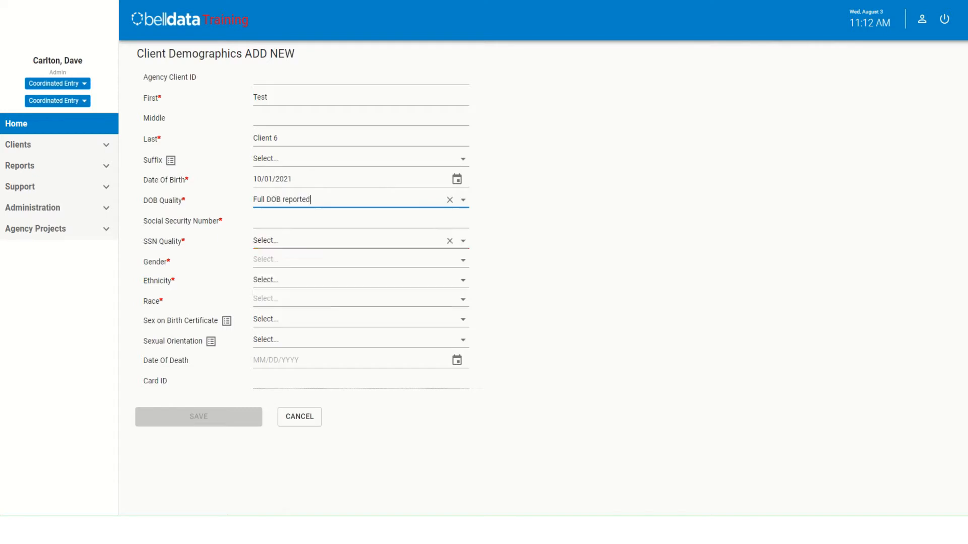
# - Enter the new client's Social Security Number and set the SSN quality to Client does not know
pyautogui.press('Tab')
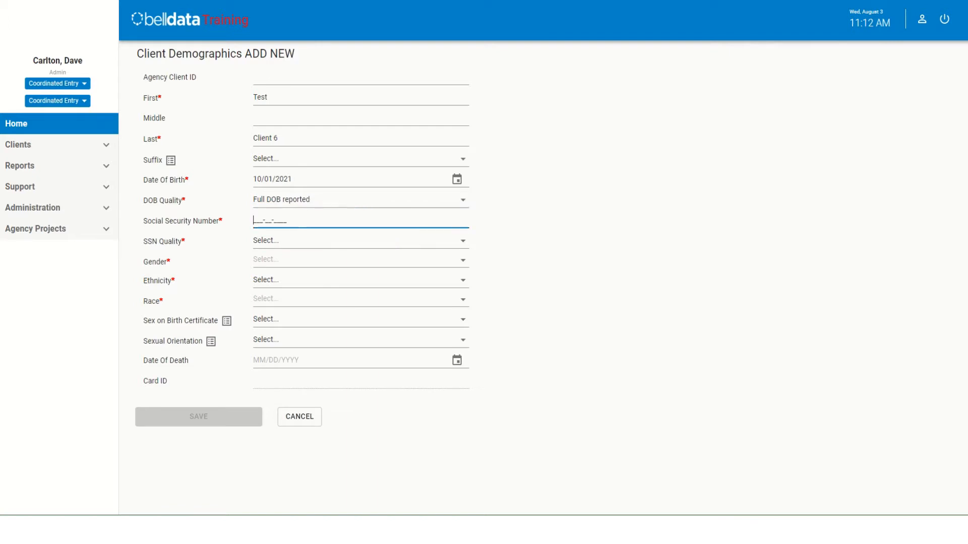
pyautogui.write('000-00-0000')
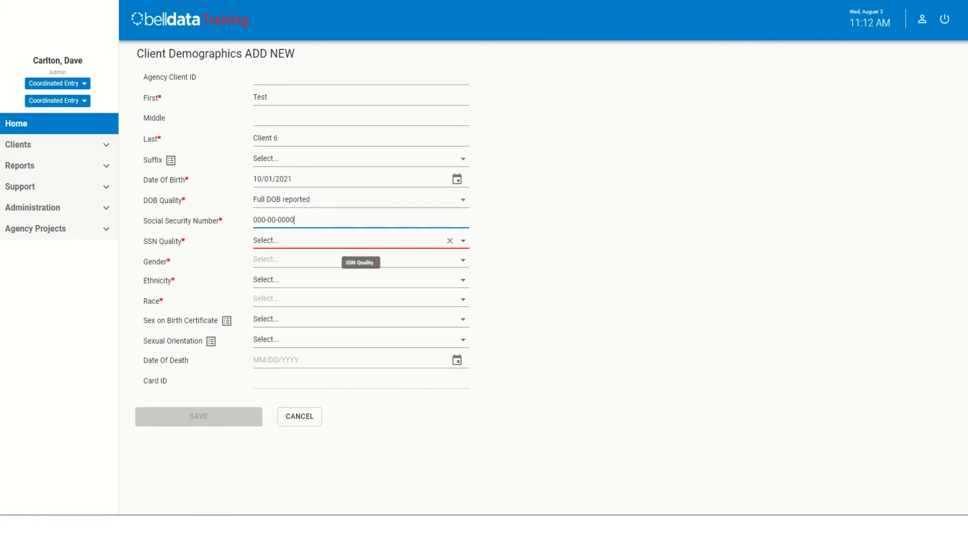
pyautogui.press('Tab')
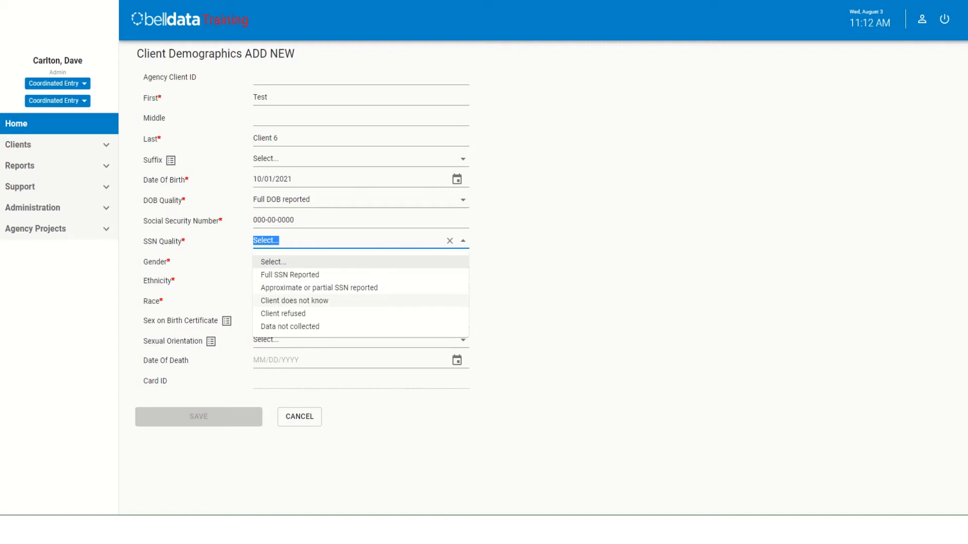
pyautogui.click(353, 301)
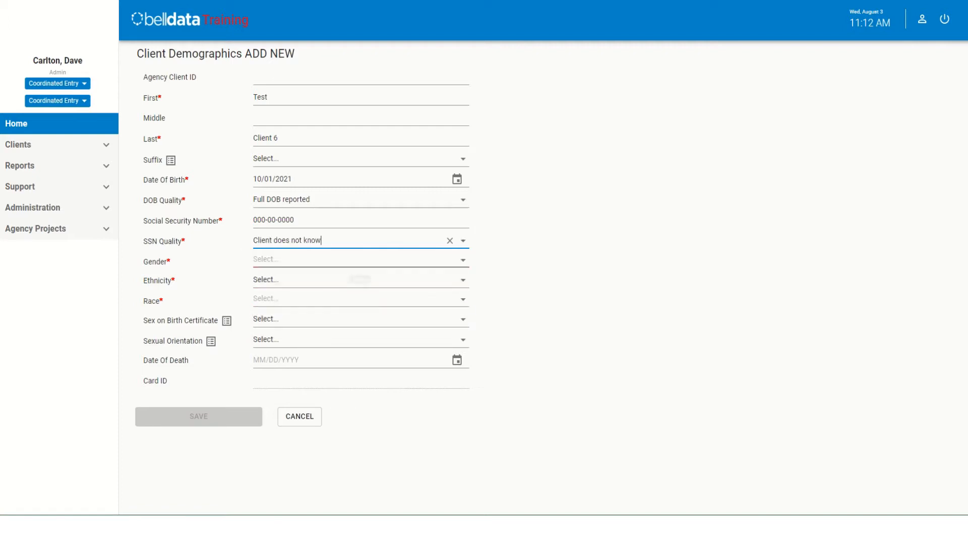
# - Set the new client's gender to Female, ethnicity to Hispanic/Latin(a)(o)(x) and race to Asian or Asian American
pyautogui.click(462, 260)
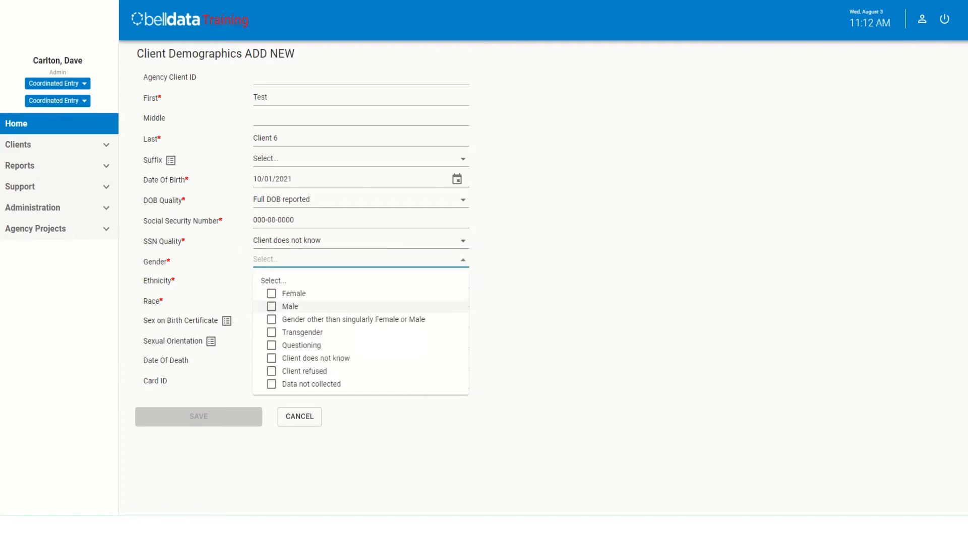
pyautogui.click(294, 293)
pyautogui.click(534, 293)
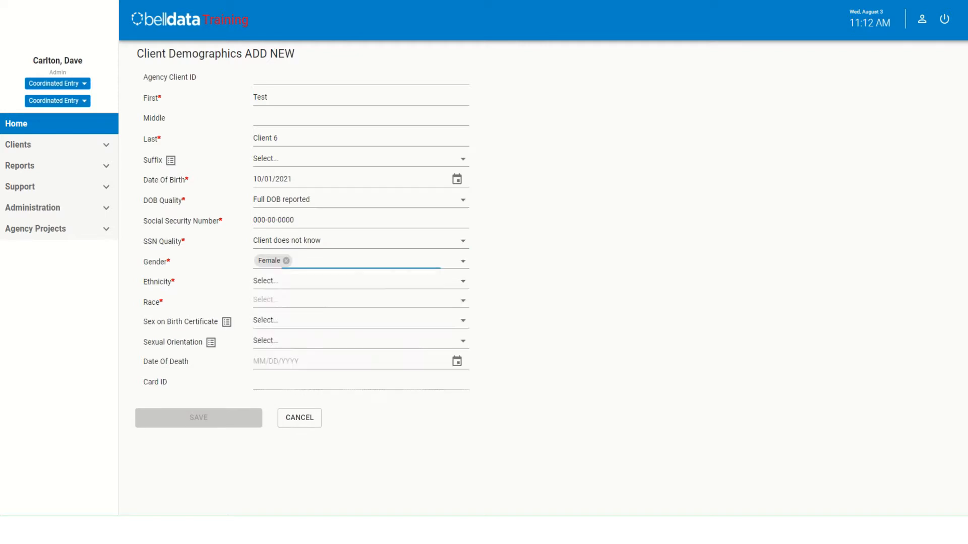
pyautogui.click(463, 282)
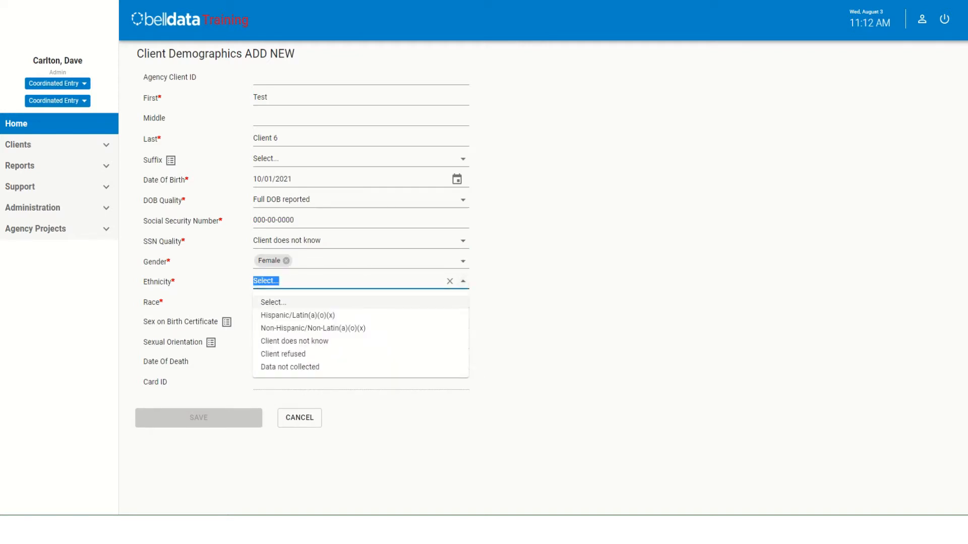
pyautogui.click(298, 315)
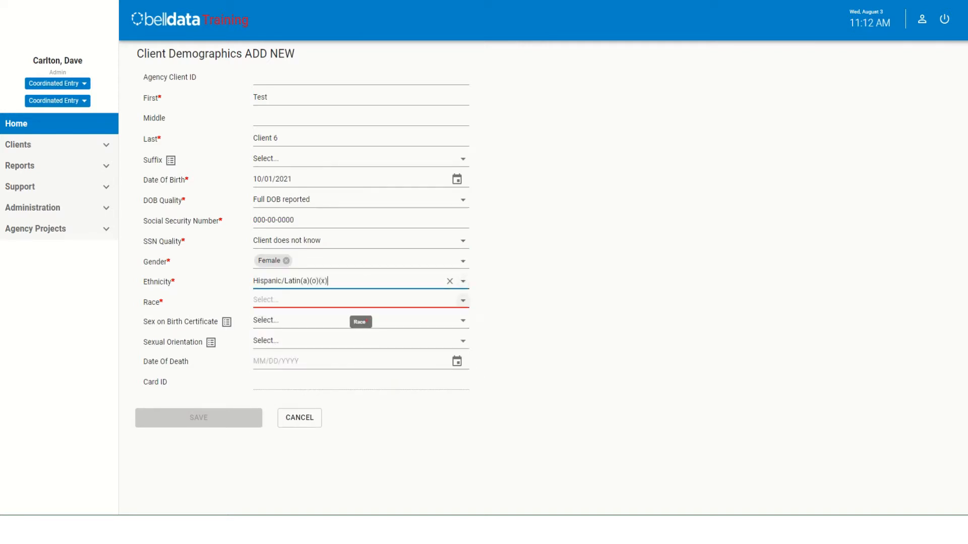
pyautogui.click(348, 300)
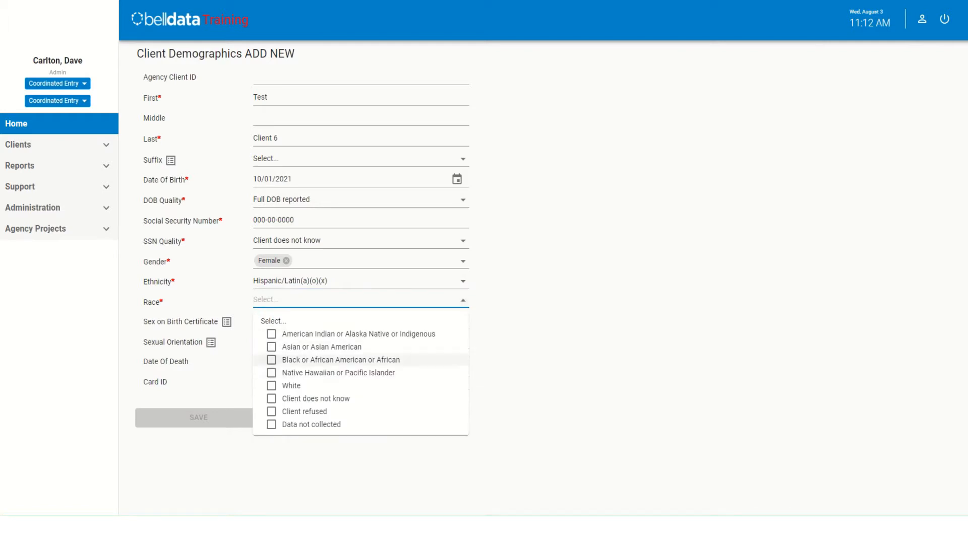
pyautogui.click(272, 348)
pyautogui.click(525, 347)
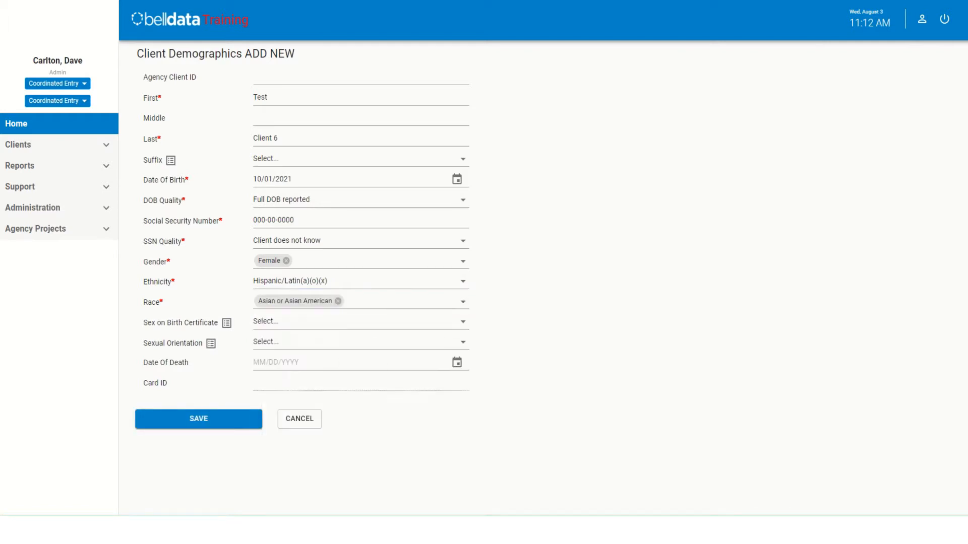
# - Save the new client's demographics without filling in the optional fields, and check the assigned Card ID
pyautogui.moveTo(143, 323); pyautogui.dragTo(218, 323)
pyautogui.moveTo(144, 343); pyautogui.dragTo(202, 344)
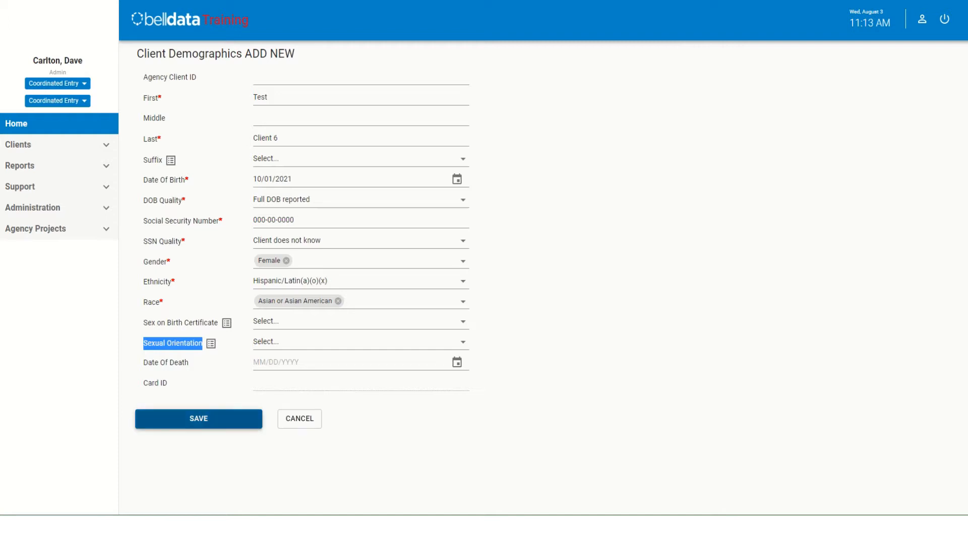
pyautogui.click(199, 419)
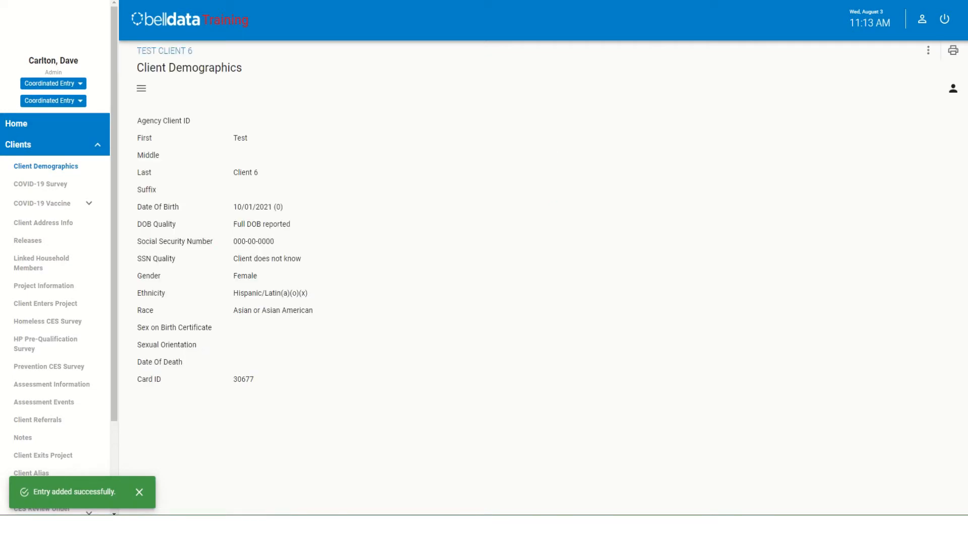
pyautogui.moveTo(255, 379); pyautogui.dragTo(233, 380)
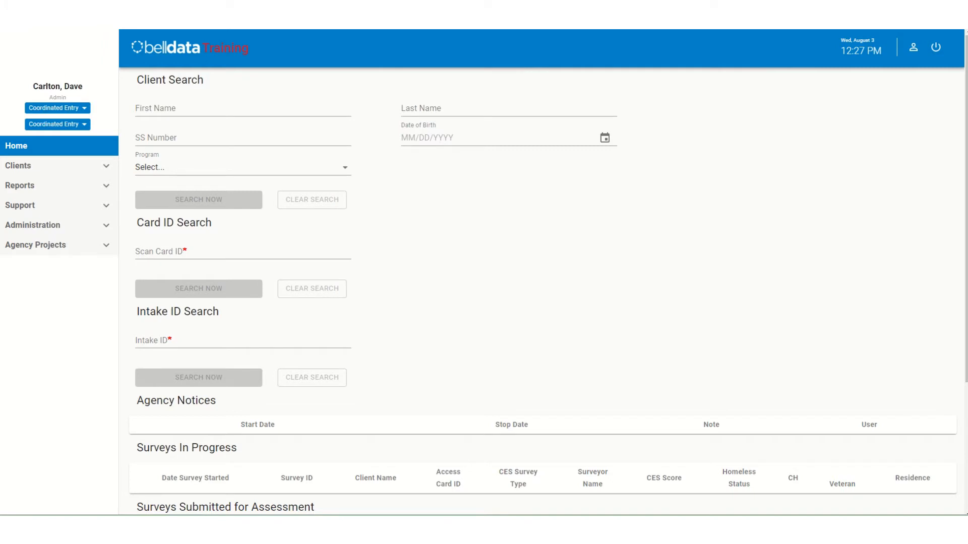
# - Search for clients with first name "te" and last name "cl", and open the record of the first client listed
pyautogui.click(243, 110)
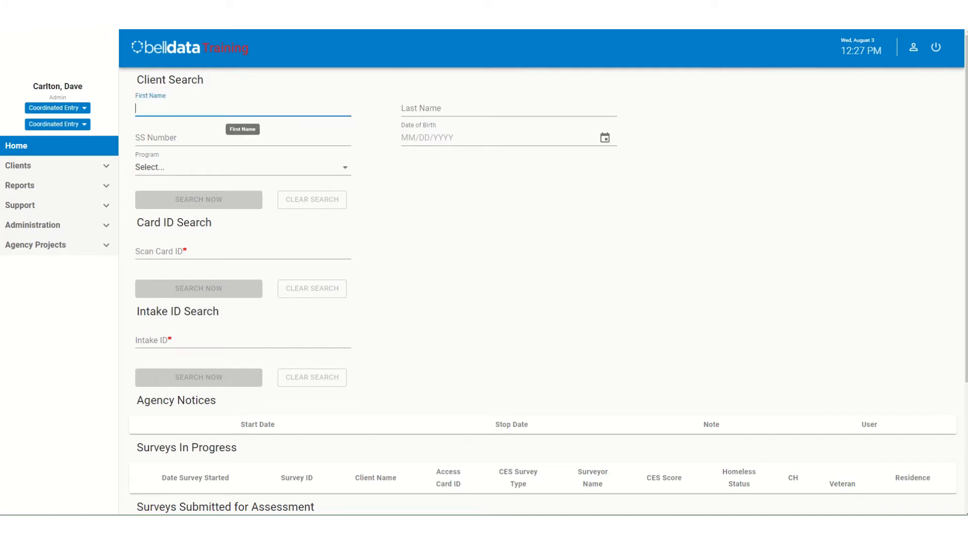
pyautogui.write('te')
pyautogui.click(508, 109)
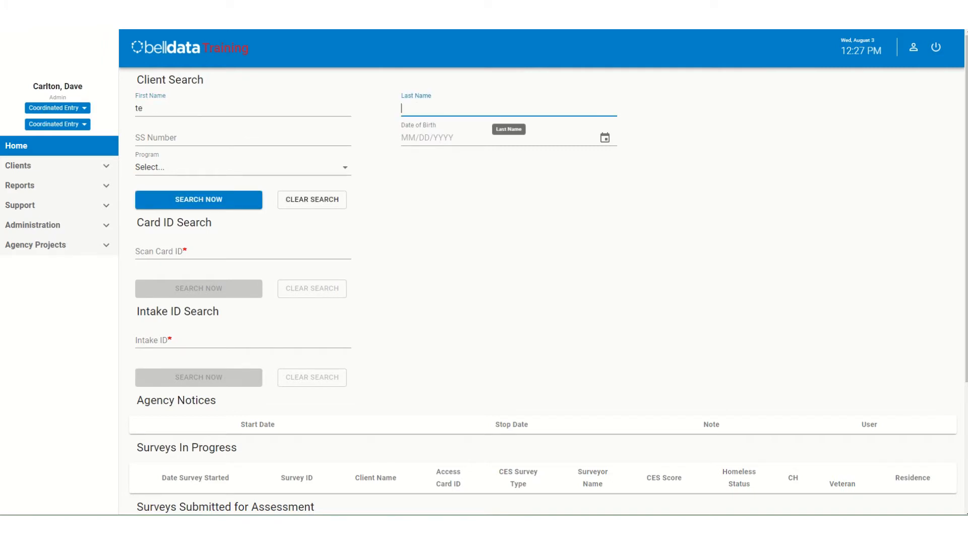
pyautogui.write('cl')
pyautogui.press('Return')
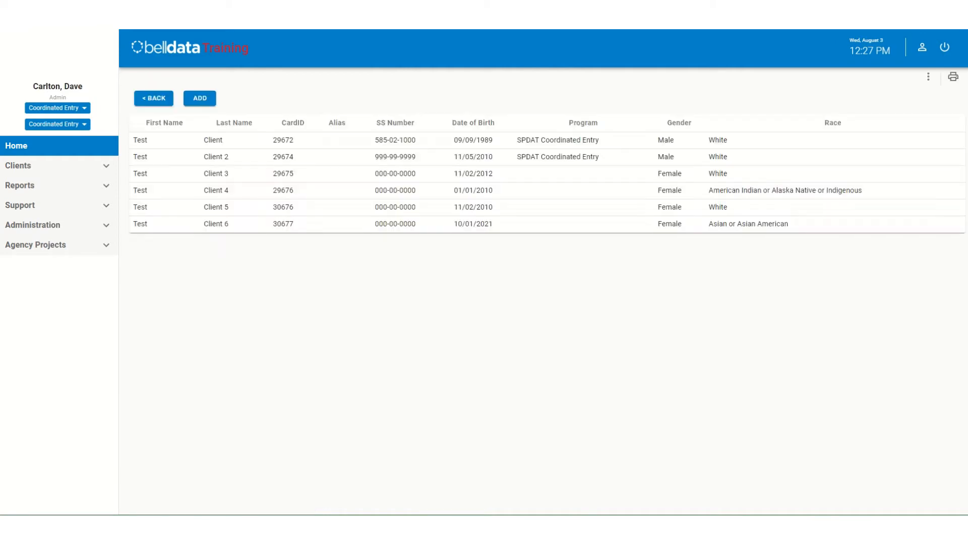
pyautogui.click(213, 141)
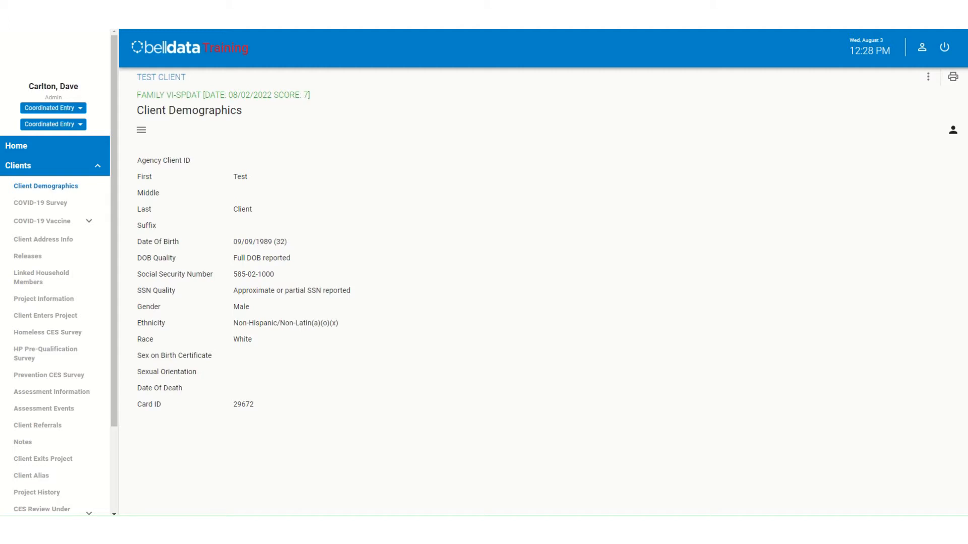
# - Start adding a linked household member: search for first name "te" and last name "cl", and pick the third client listed
pyautogui.click(41, 277)
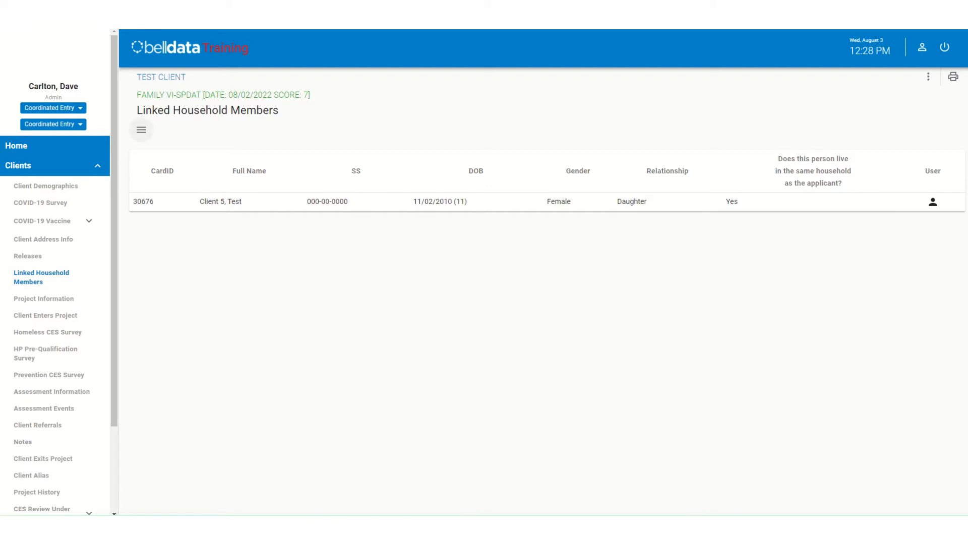
pyautogui.click(141, 129)
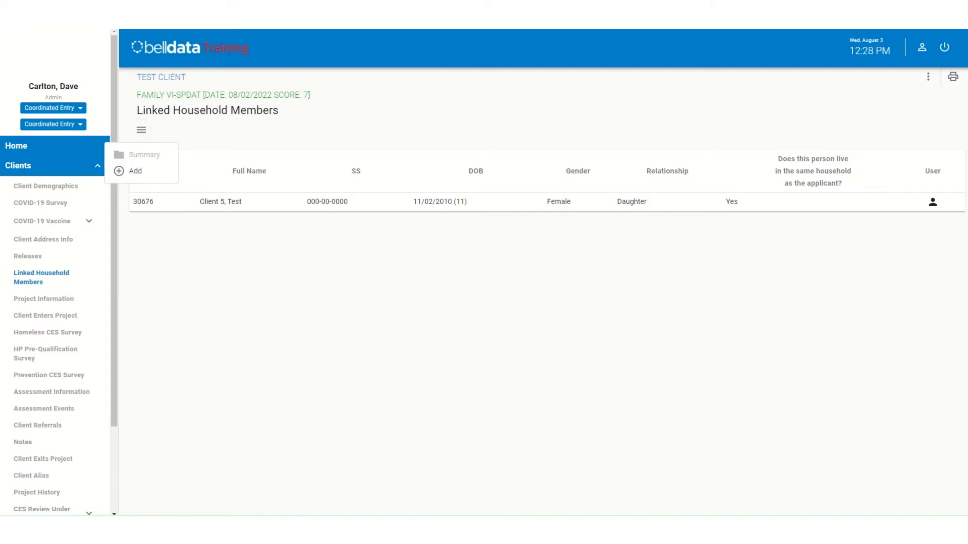
pyautogui.click(132, 171)
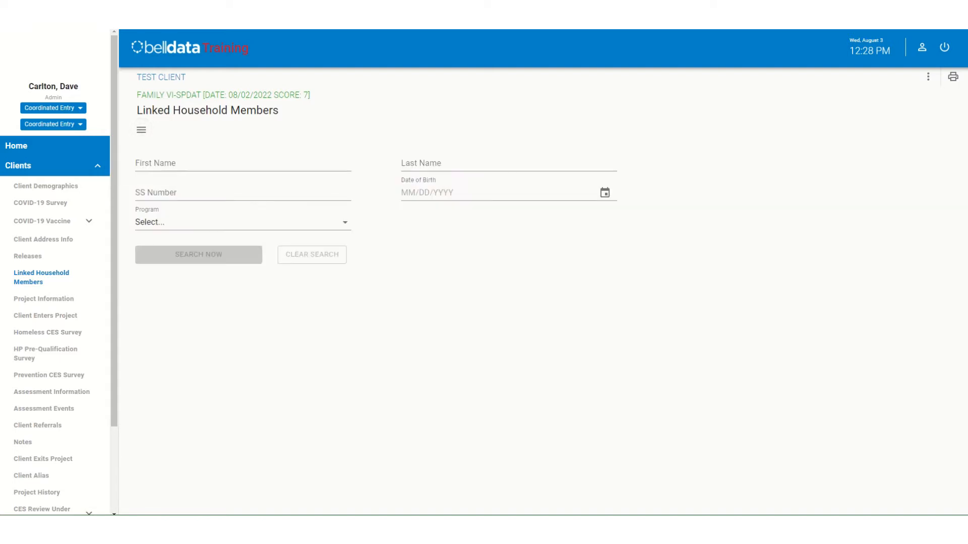
pyautogui.click(177, 163)
pyautogui.write('te')
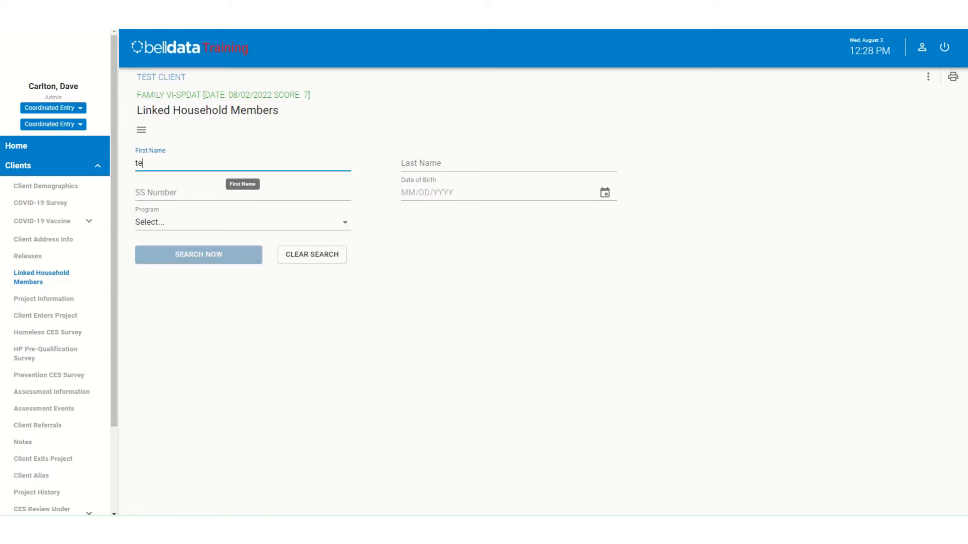
pyautogui.click(454, 163)
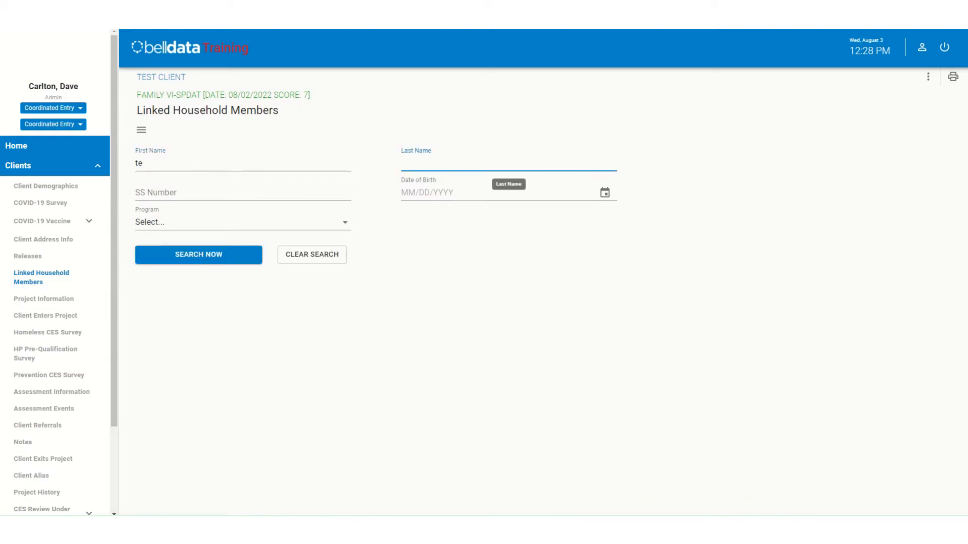
pyautogui.write('cl')
pyautogui.press('Return')
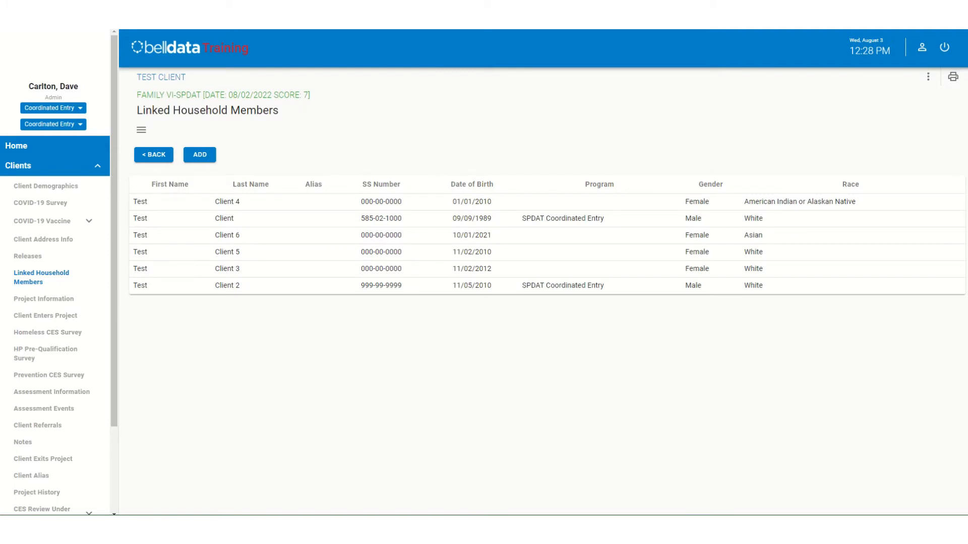
pyautogui.click(227, 235)
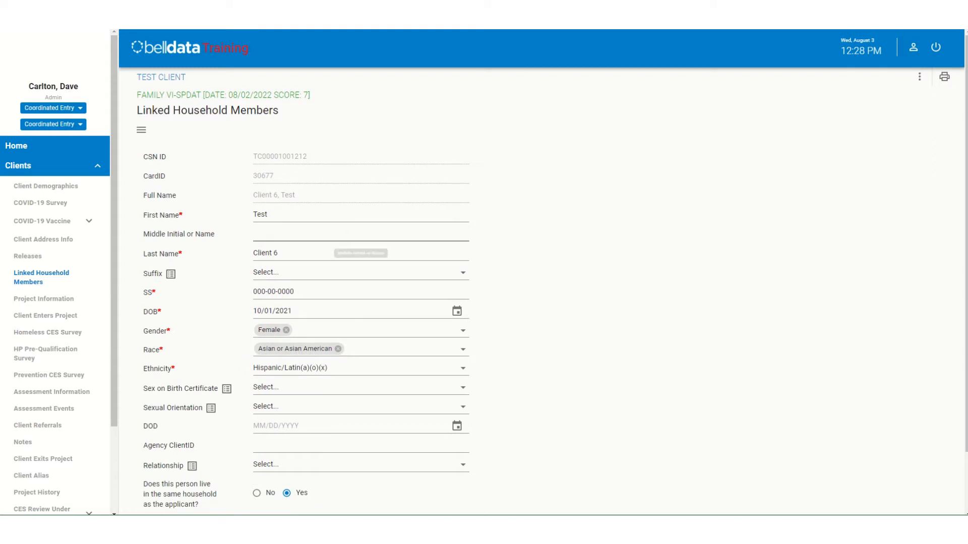
# - Review the household member's details, set the relationship to Daughter, and save the member to the household
pyautogui.scroll(-2, 361, 305)
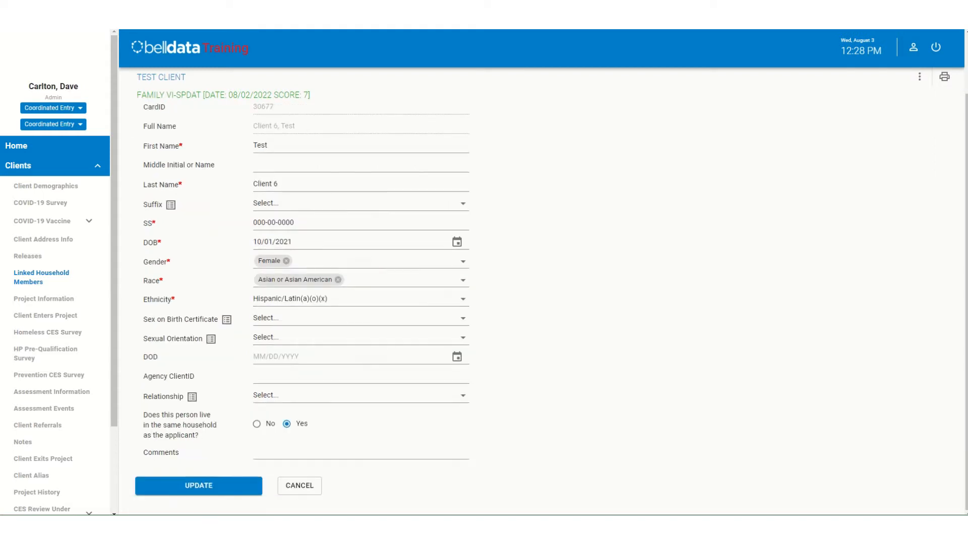
pyautogui.scroll(2, 360, 273)
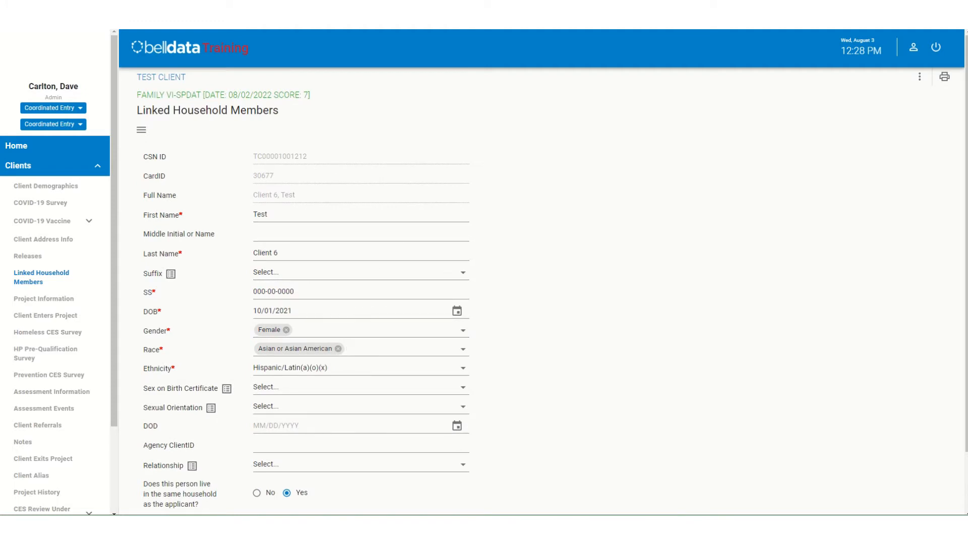
pyautogui.scroll(-2, 302, 297)
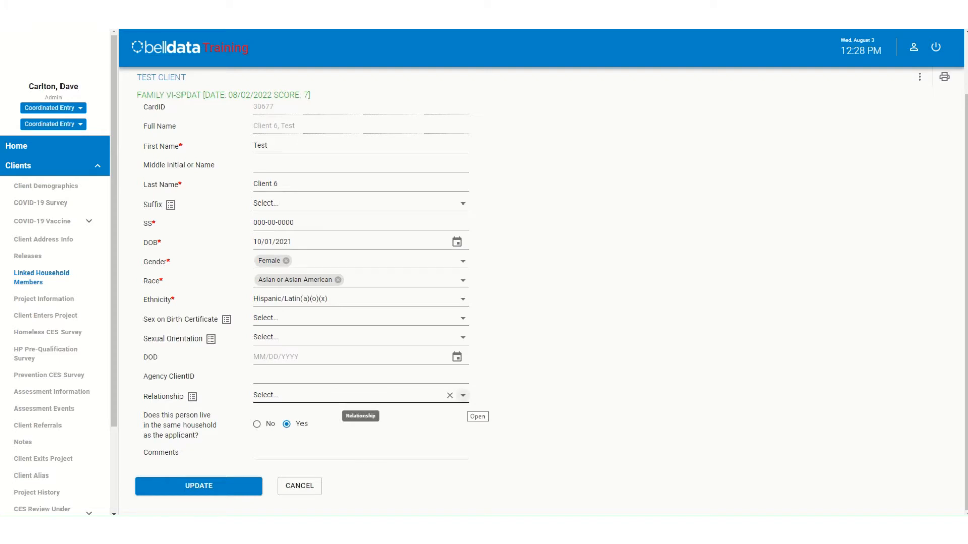
pyautogui.click(463, 396)
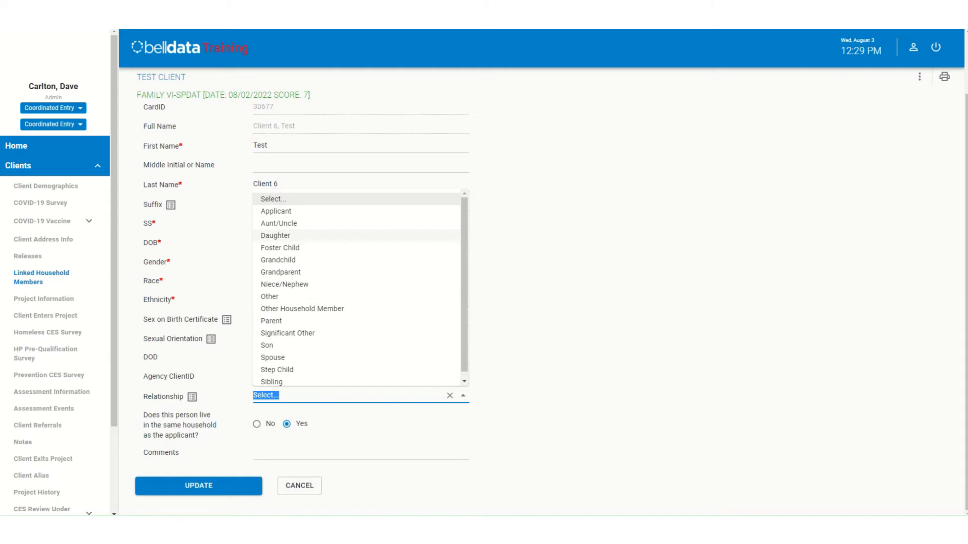
pyautogui.click(275, 235)
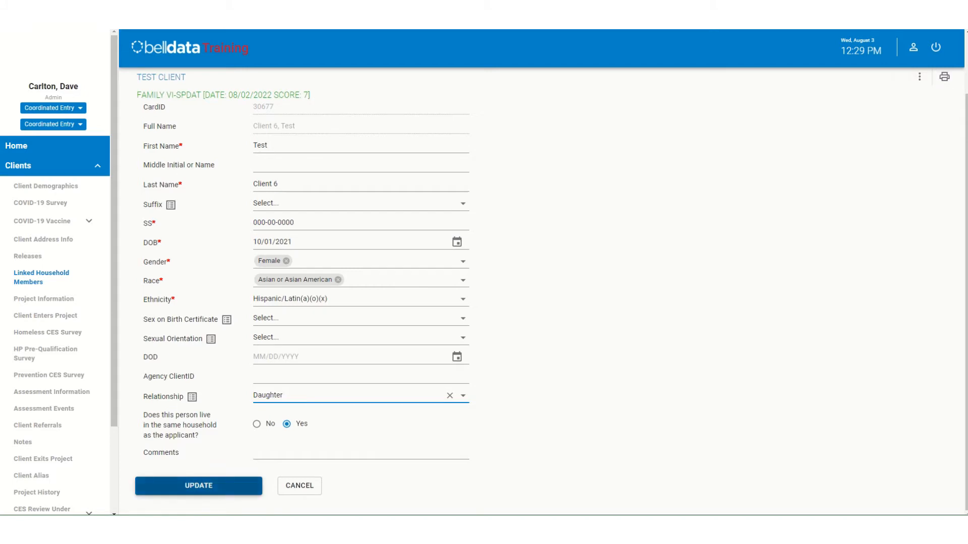
pyautogui.click(198, 485)
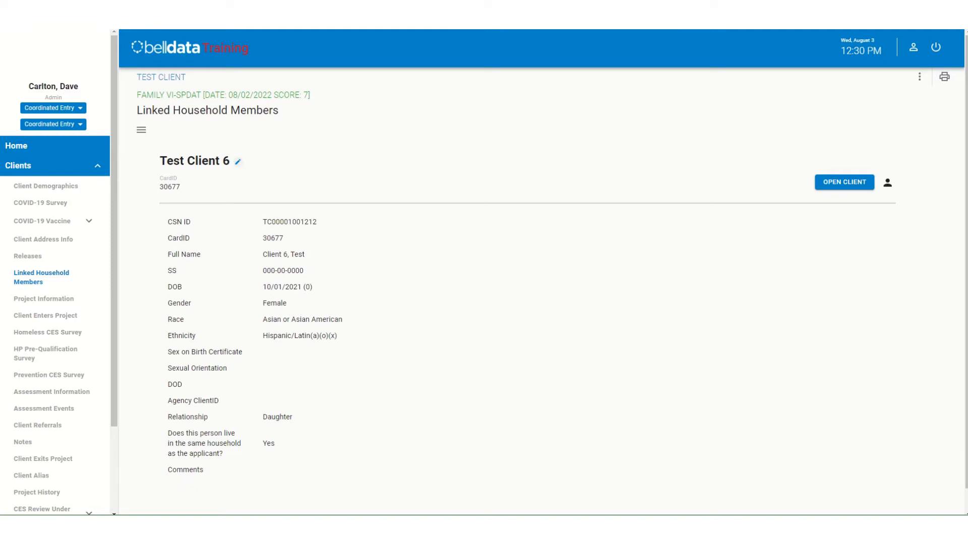
# - Remove the linked daughter from the client's household and confirm the removal
pyautogui.click(238, 161)
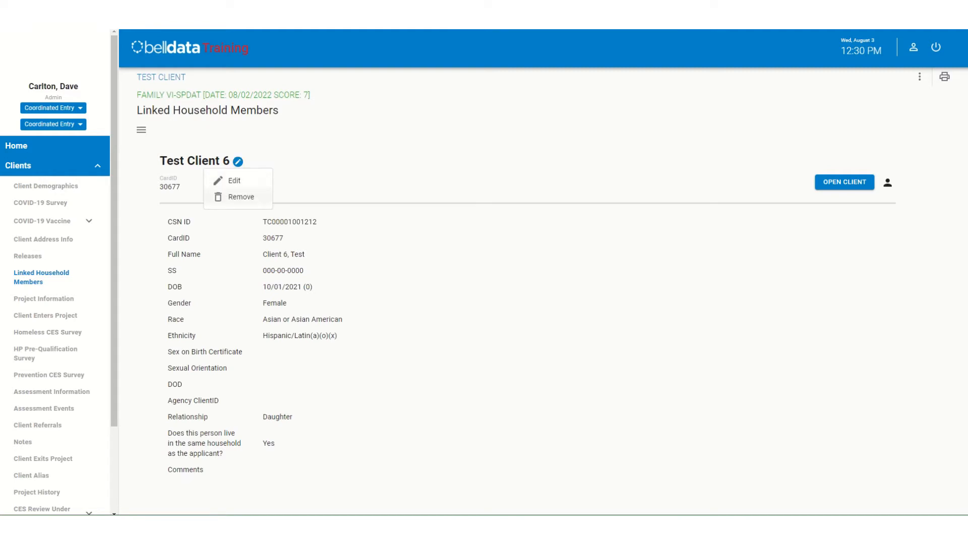
pyautogui.click(237, 197)
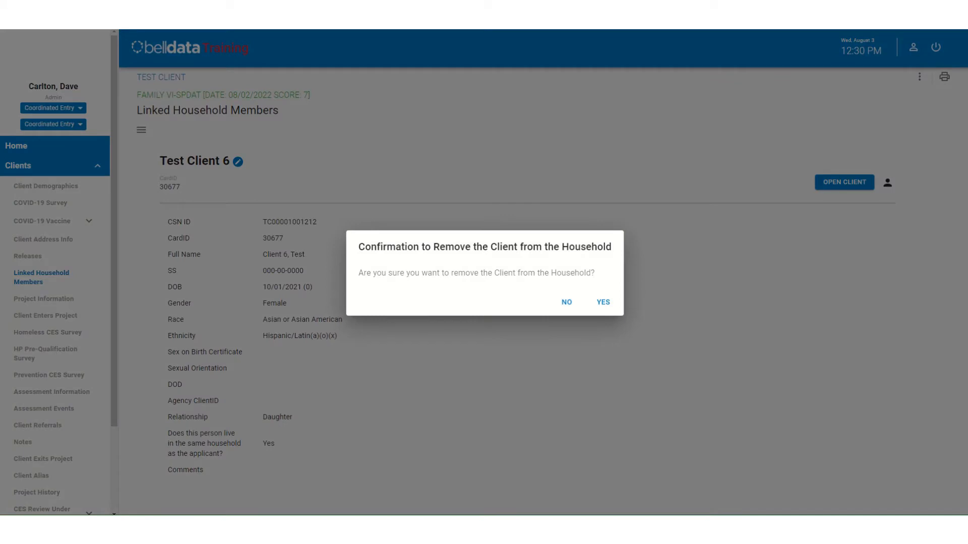
pyautogui.click(604, 302)
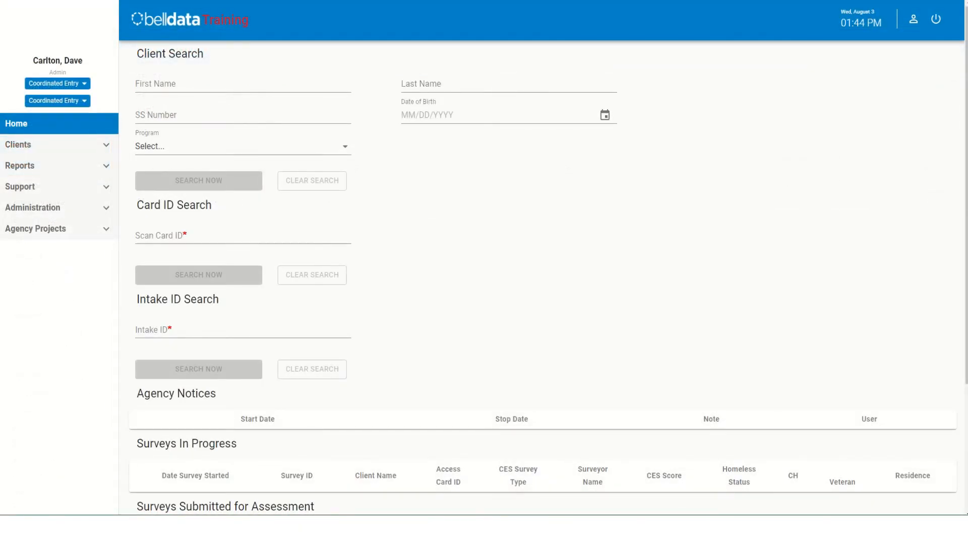
# - Search clients by first name "te" and last name "cl" from the home page, and open the first client's record
pyautogui.click(243, 85)
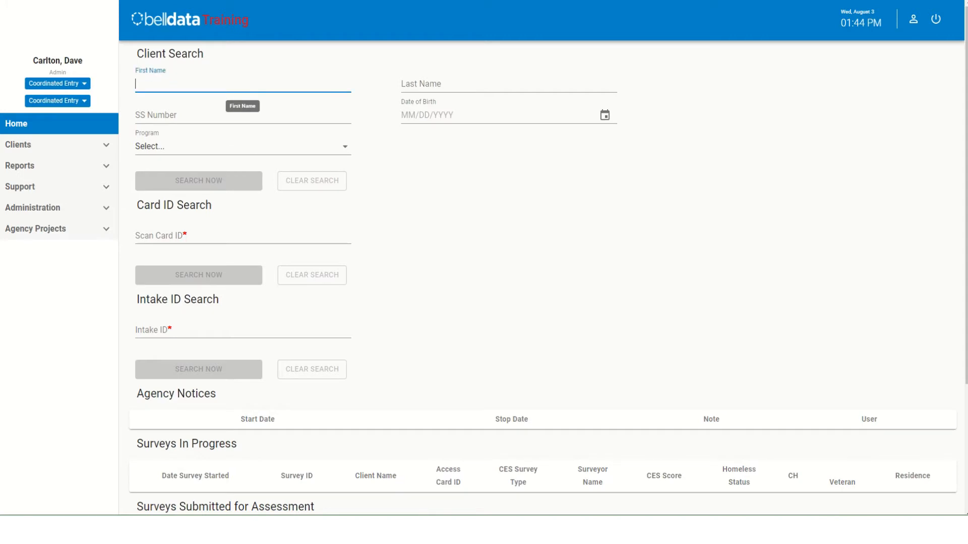
pyautogui.write('te')
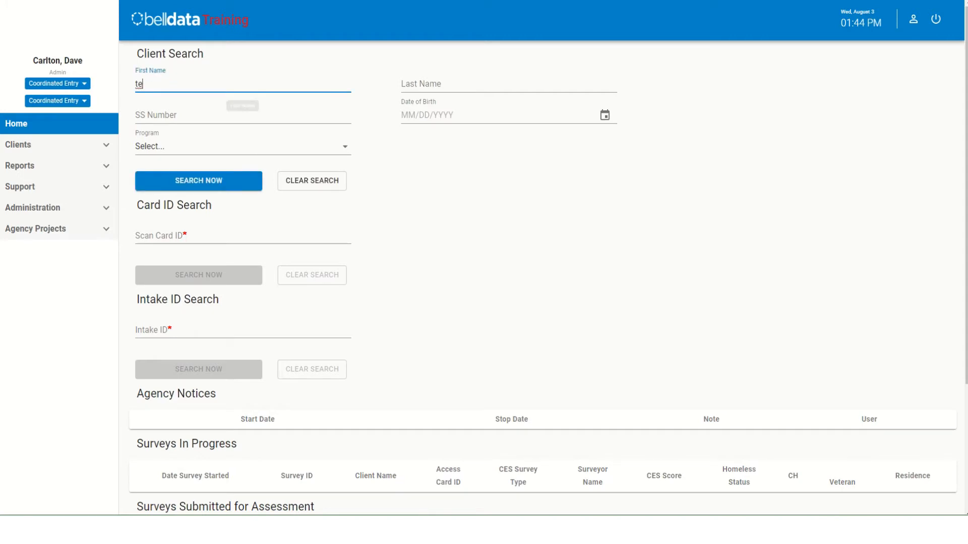
pyautogui.click(509, 85)
pyautogui.write('cl')
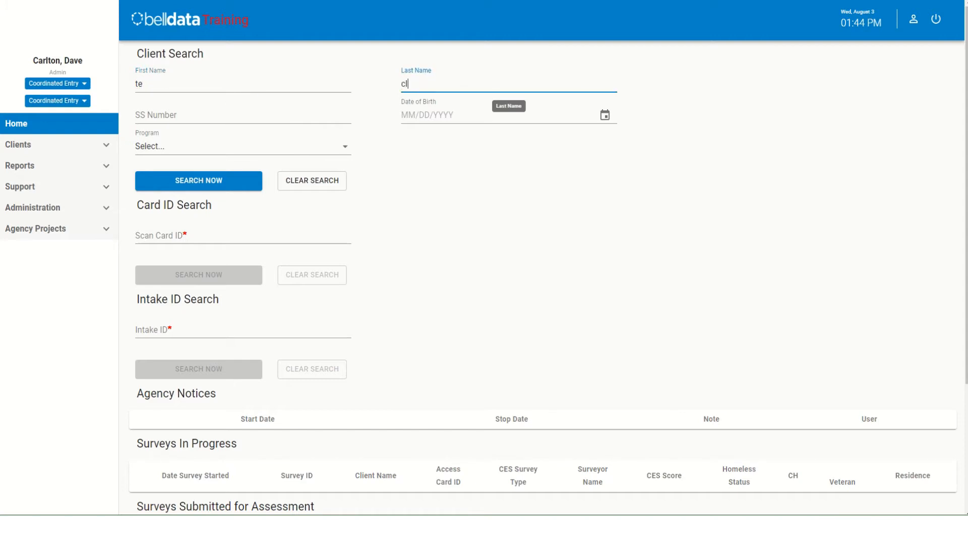
pyautogui.press('Return')
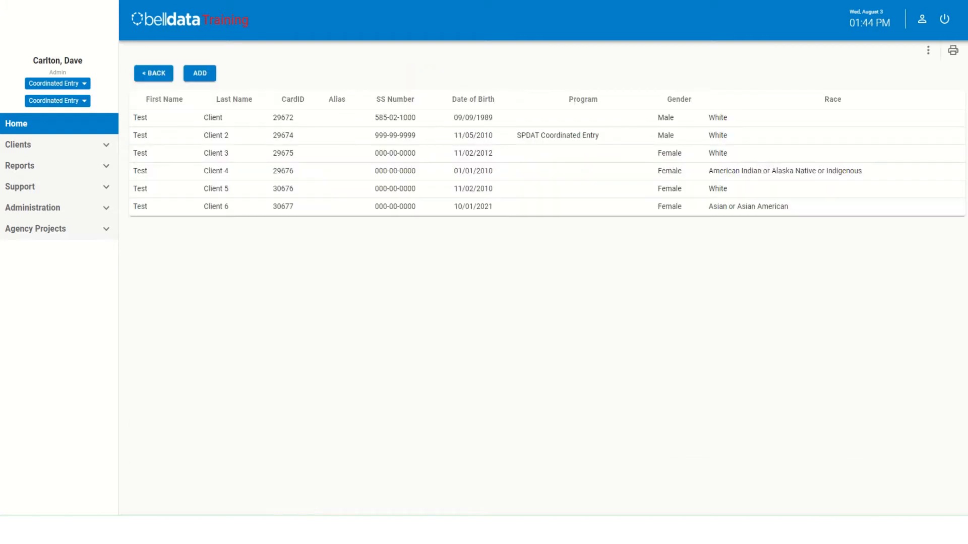
pyautogui.click(212, 118)
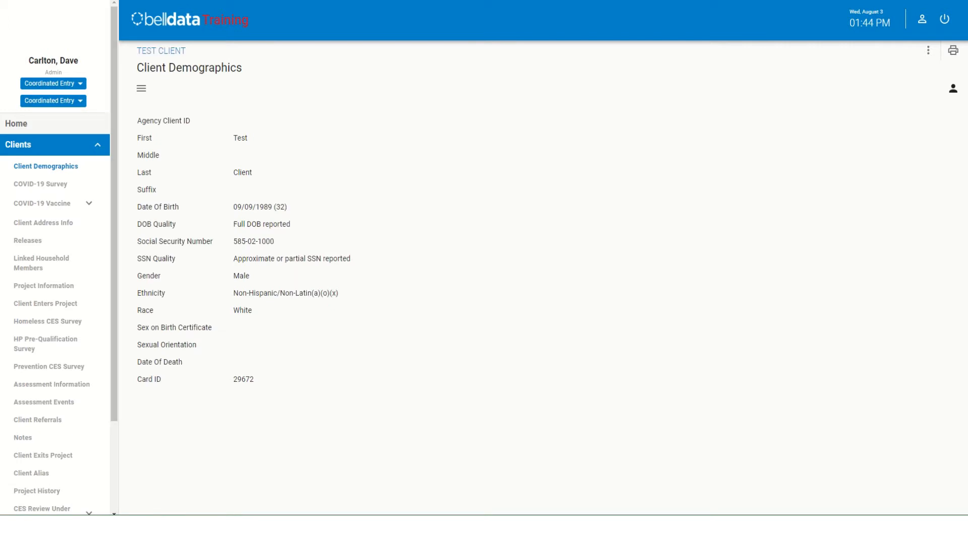
# - Add an active SPDAT Coordinated Entry project to the client's Project Information, keeping the default collection and start dates
pyautogui.click(44, 285)
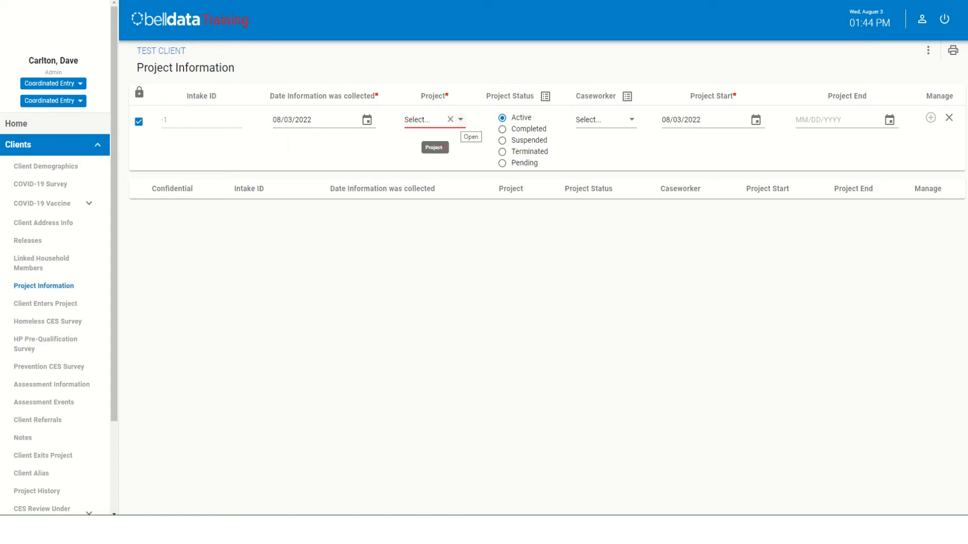
pyautogui.click(460, 119)
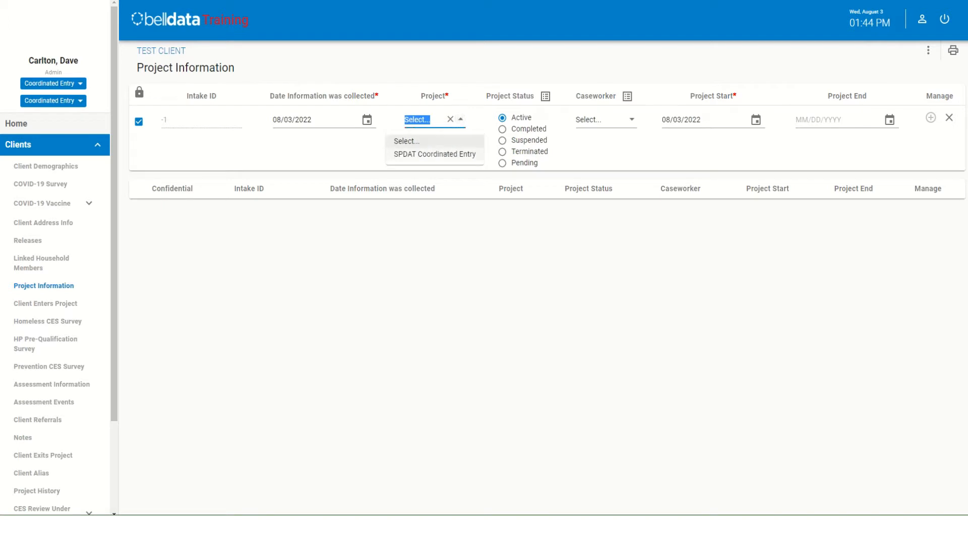
pyautogui.click(429, 154)
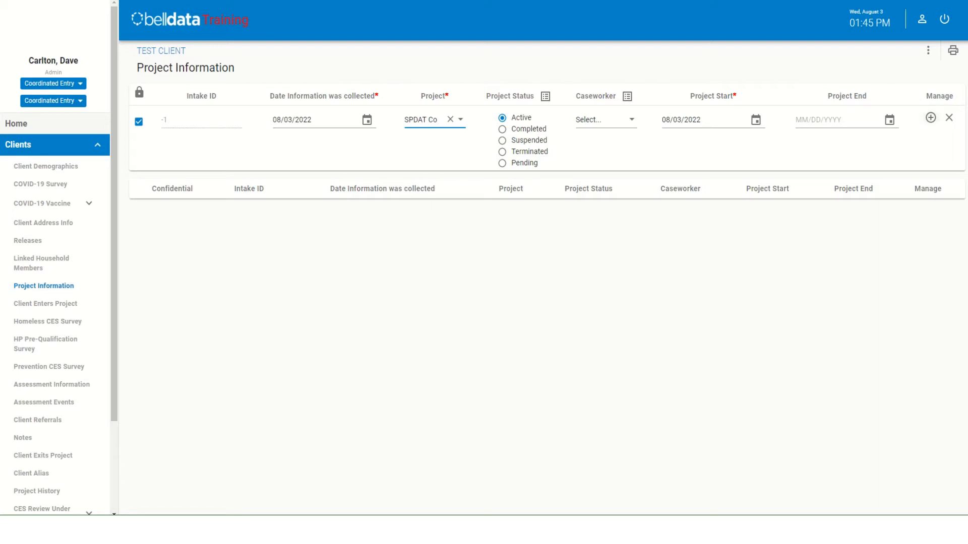
pyautogui.click(930, 117)
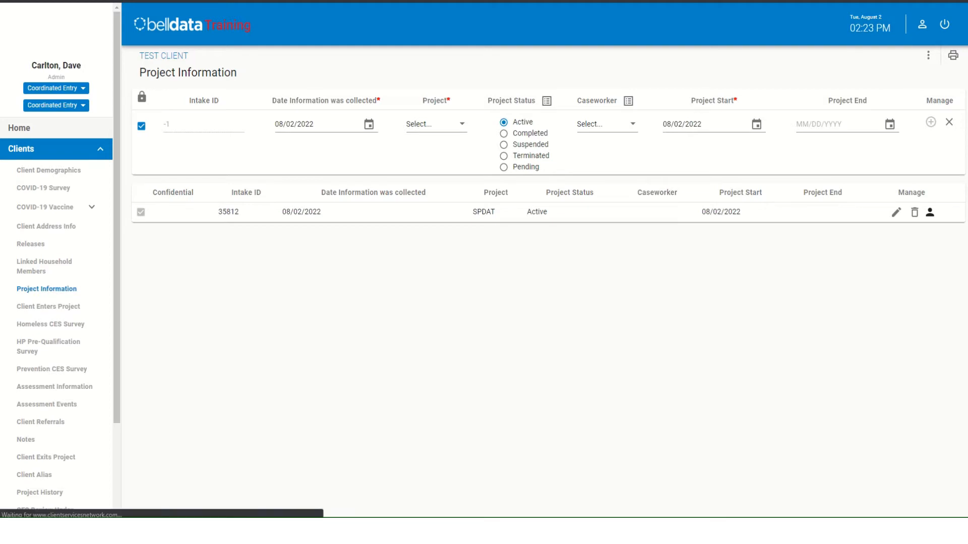
# - Begin the client's project entry with relationship Self (head of household), and look at the collection date calendar without changing the date
pyautogui.click(48, 306)
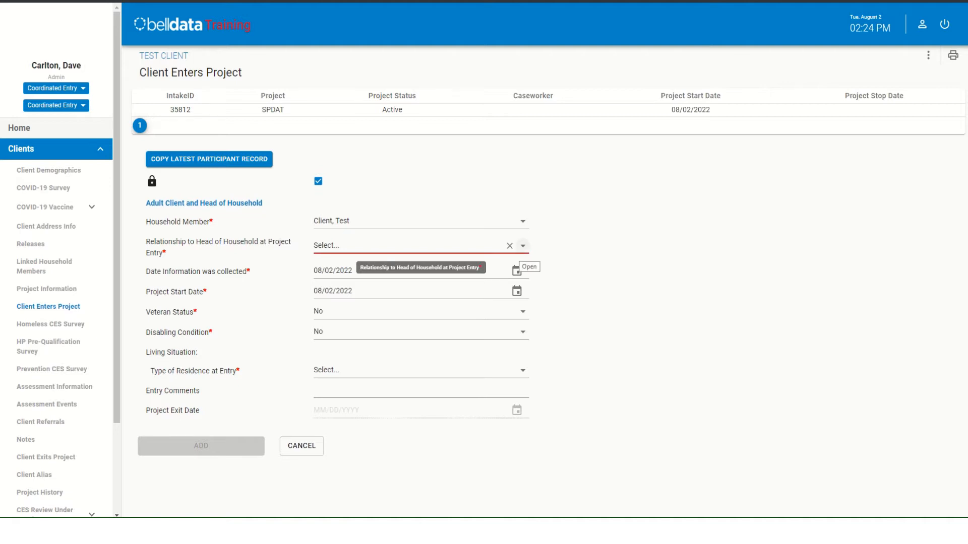
pyautogui.click(522, 245)
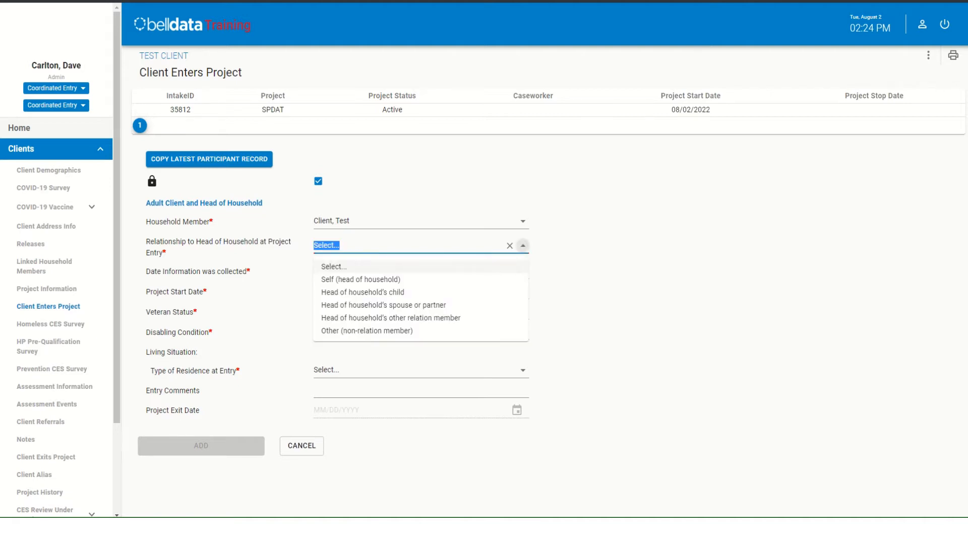
pyautogui.click(361, 279)
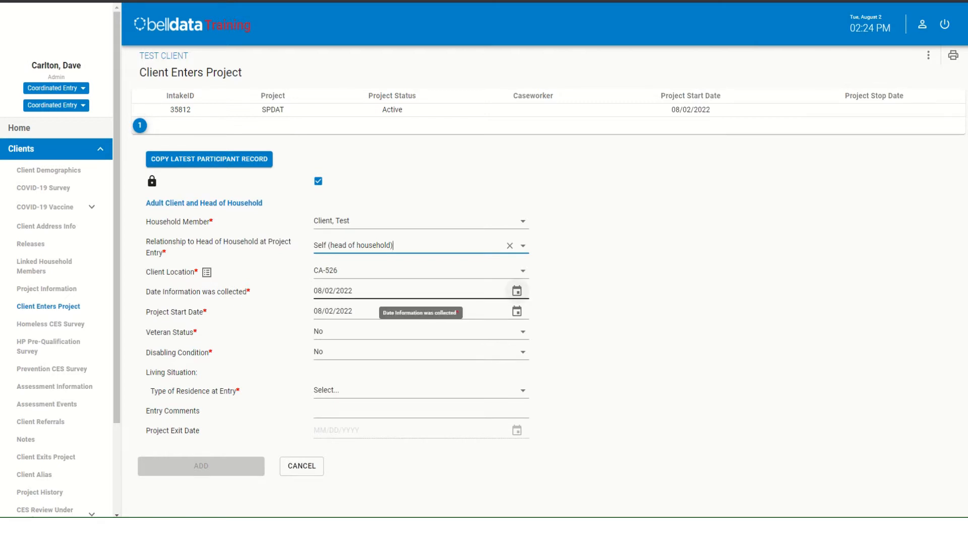
pyautogui.click(516, 290)
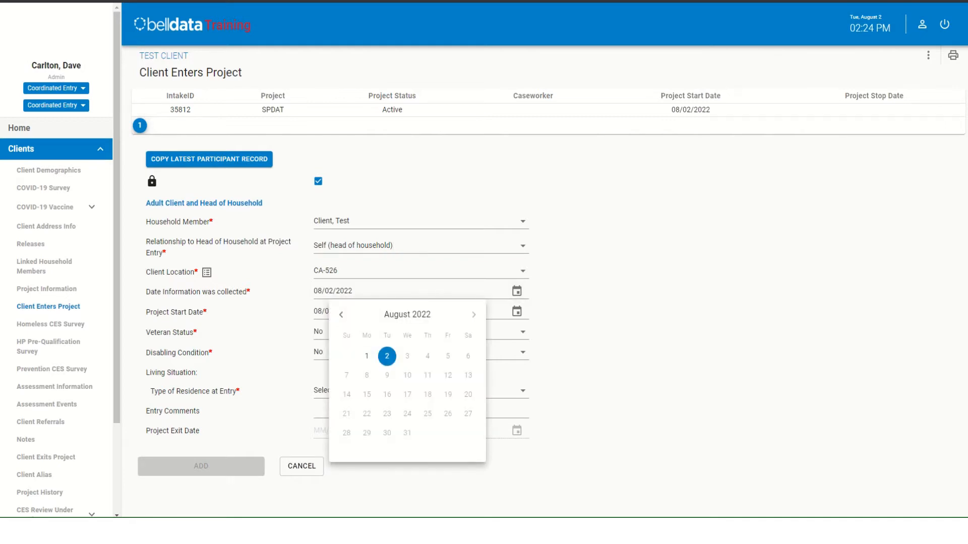
pyautogui.press('Escape')
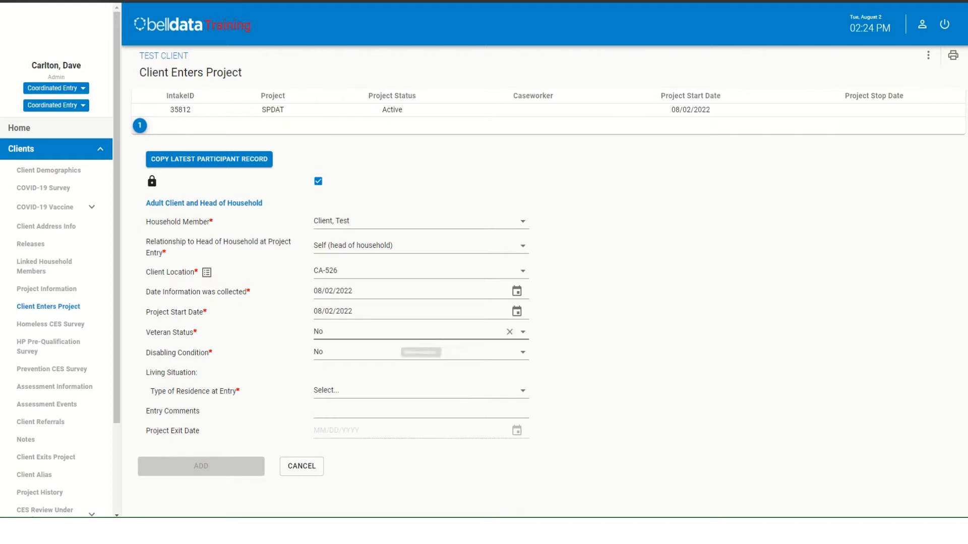
# - Set the veteran status to Yes and the disabling condition to No in the client's project entry
pyautogui.click(523, 332)
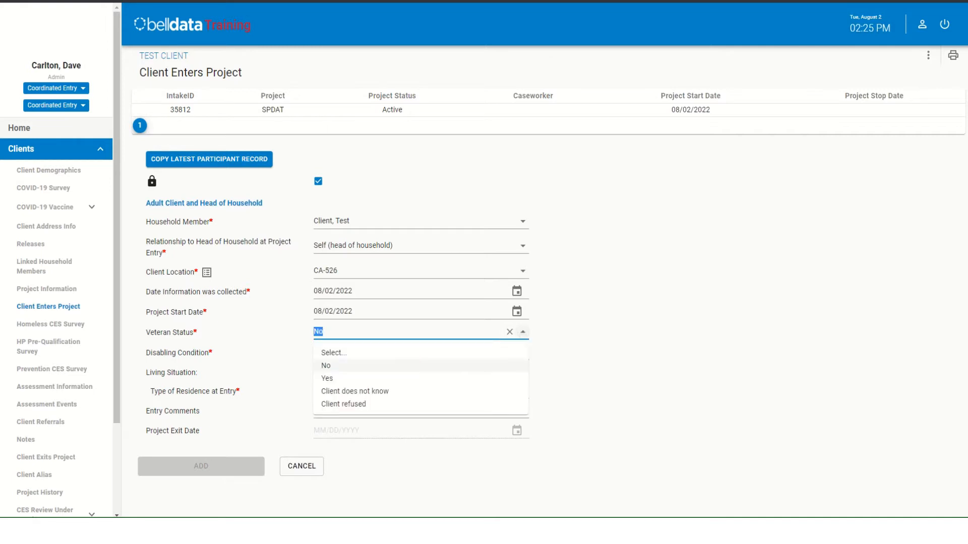
pyautogui.click(421, 379)
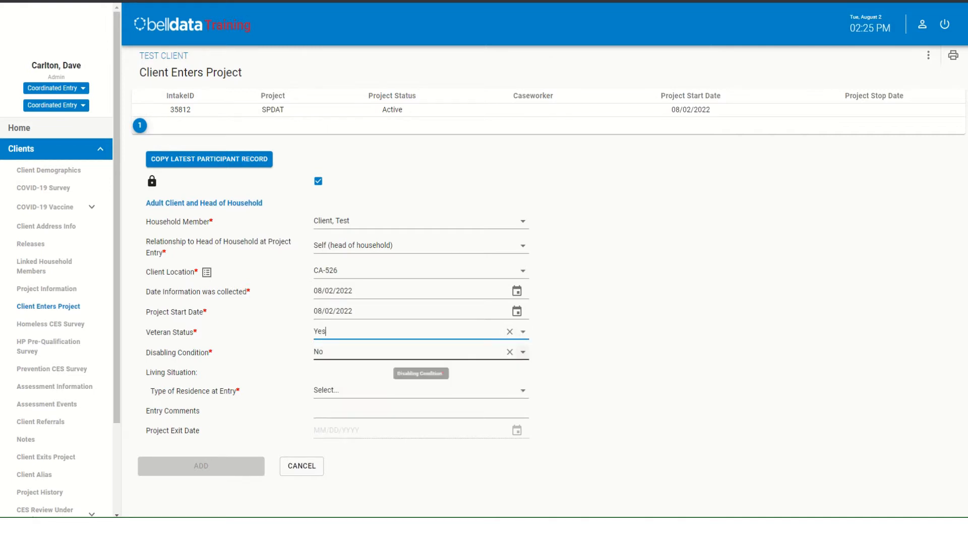
pyautogui.click(421, 353)
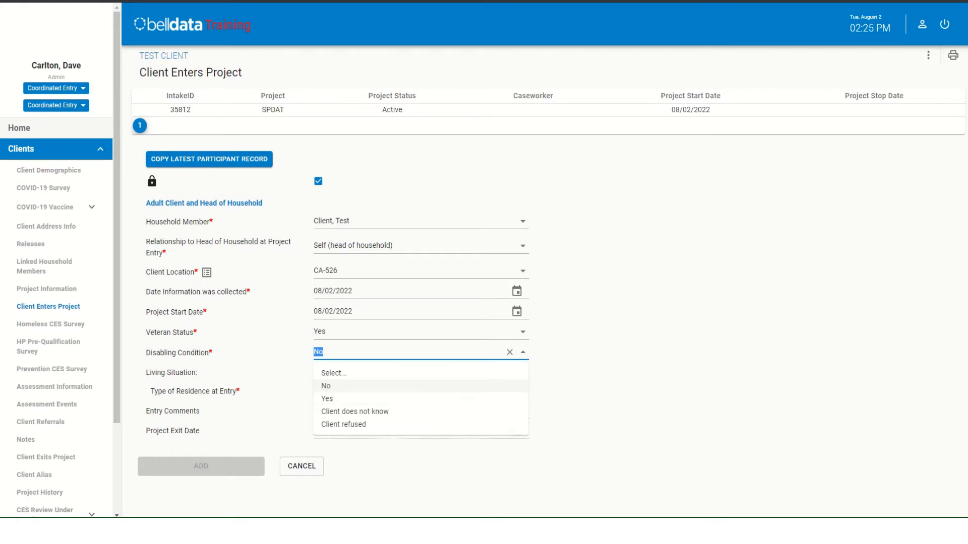
pyautogui.click(326, 386)
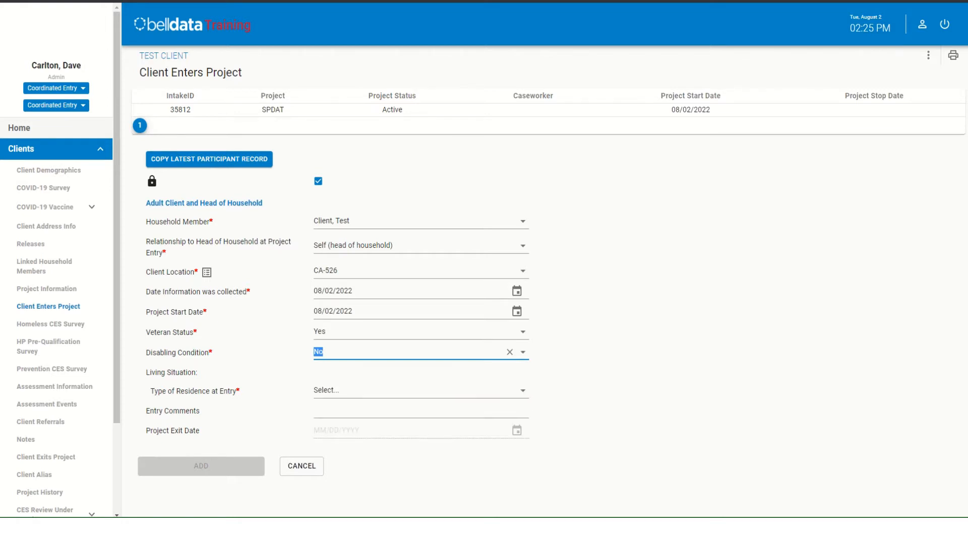
# - Set the type of residence at entry to Emergency Shelter, including hotel/motel paid for with ES Voucher, or RHY-funded Host Home shelter
pyautogui.click(388, 392)
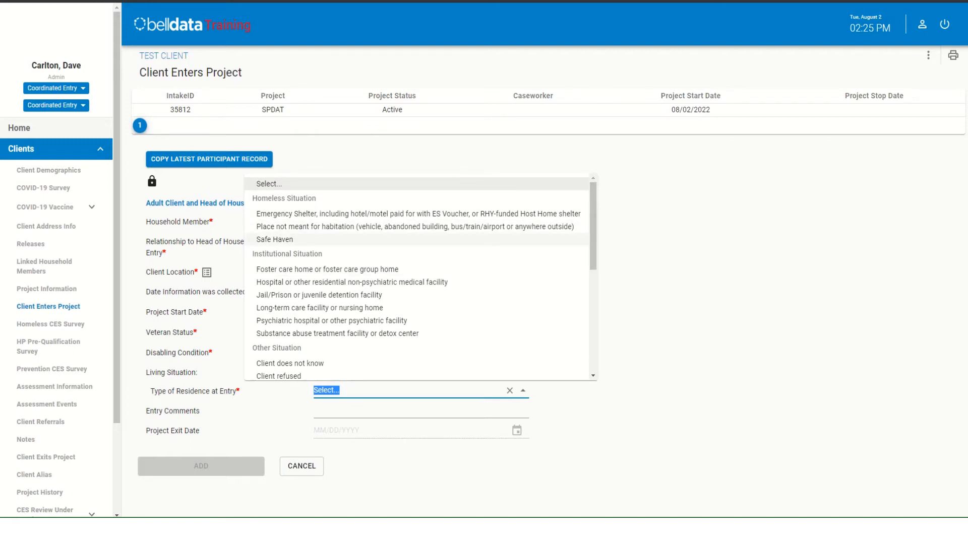
pyautogui.scroll(-5, 416, 279)
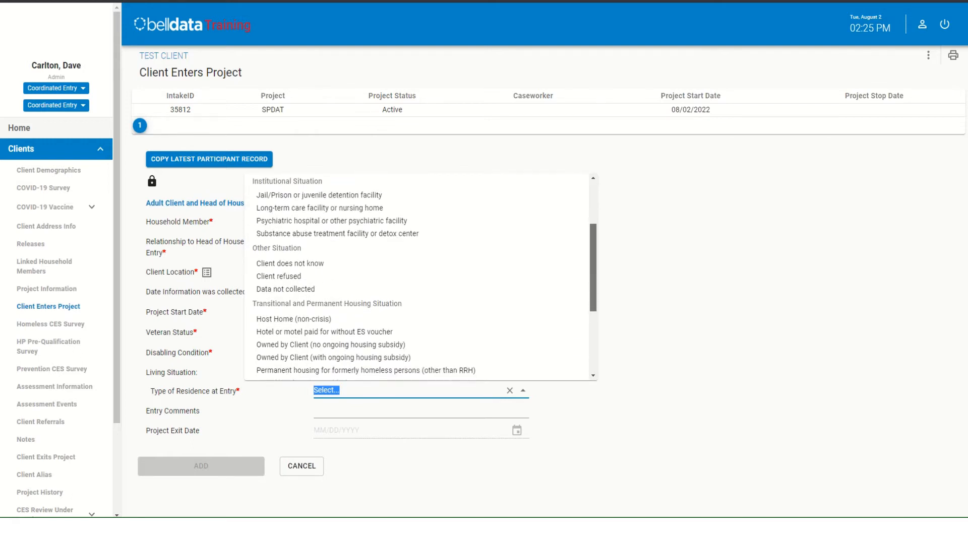
pyautogui.scroll(-1, 417, 279)
pyautogui.scroll(4, 417, 278)
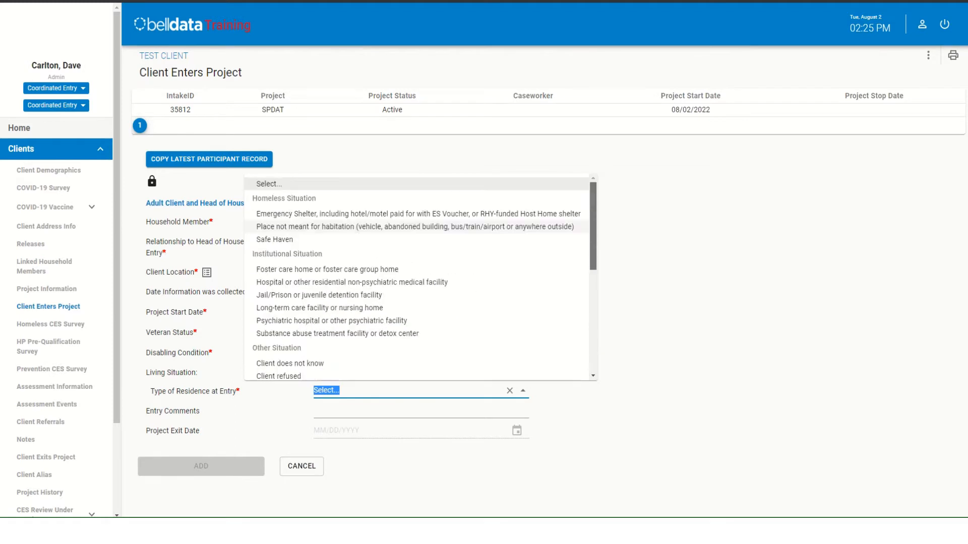
pyautogui.click(584, 214)
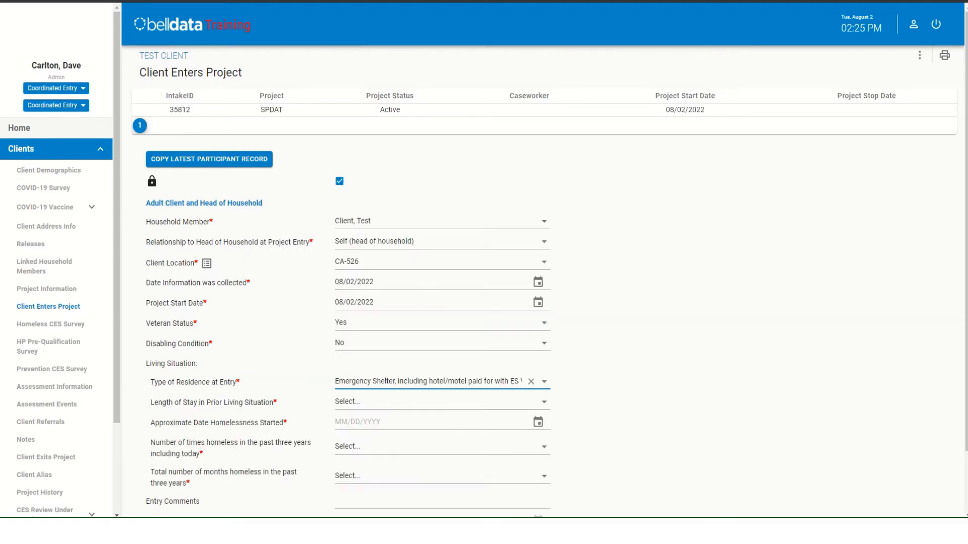
# - Set the length of stay in the prior living situation to One night or less and the approximate homelessness start date to 08/01/2022
pyautogui.scroll(-1, 544, 303)
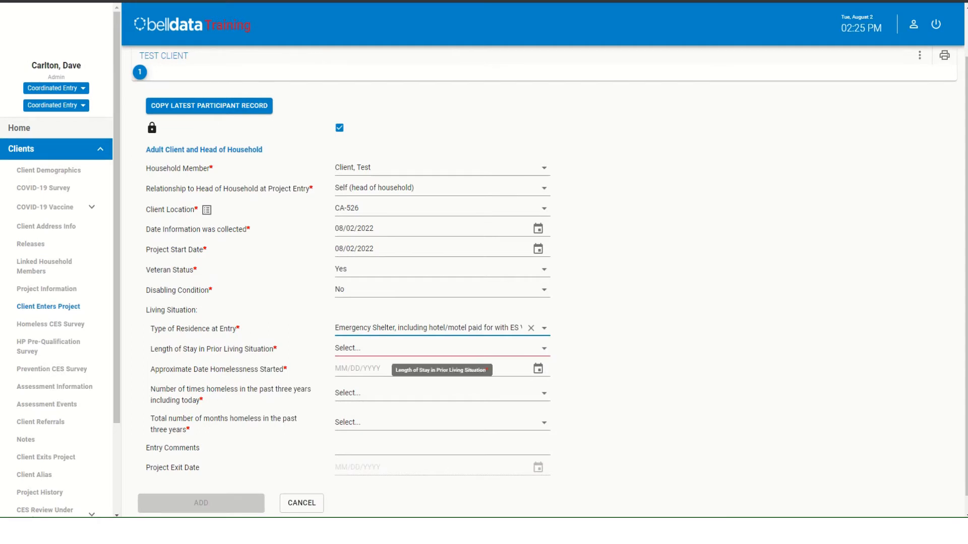
pyautogui.click(543, 349)
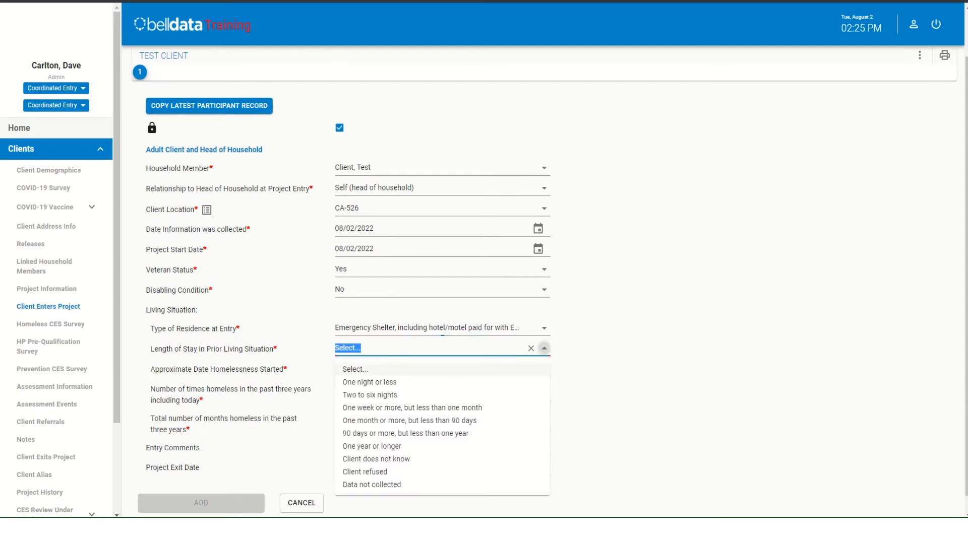
pyautogui.click(388, 382)
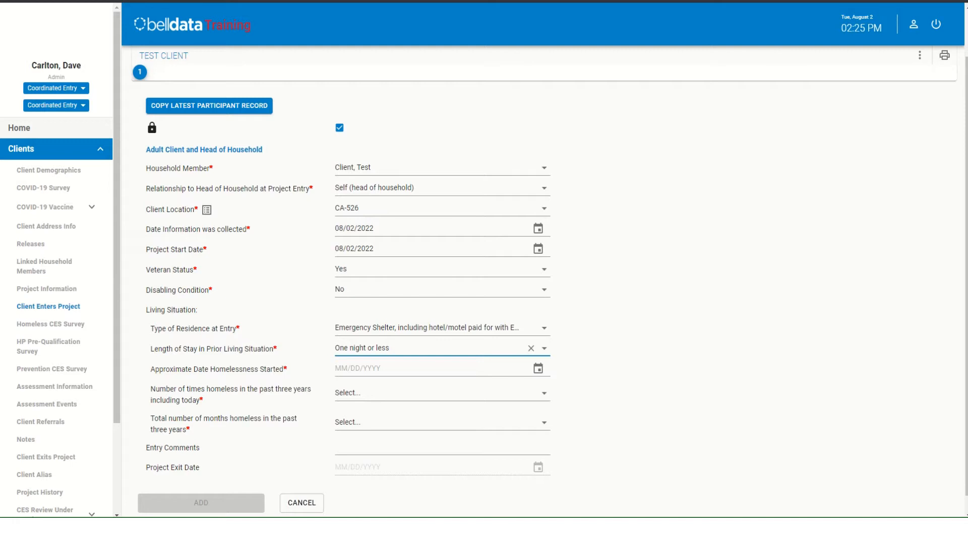
pyautogui.click(538, 369)
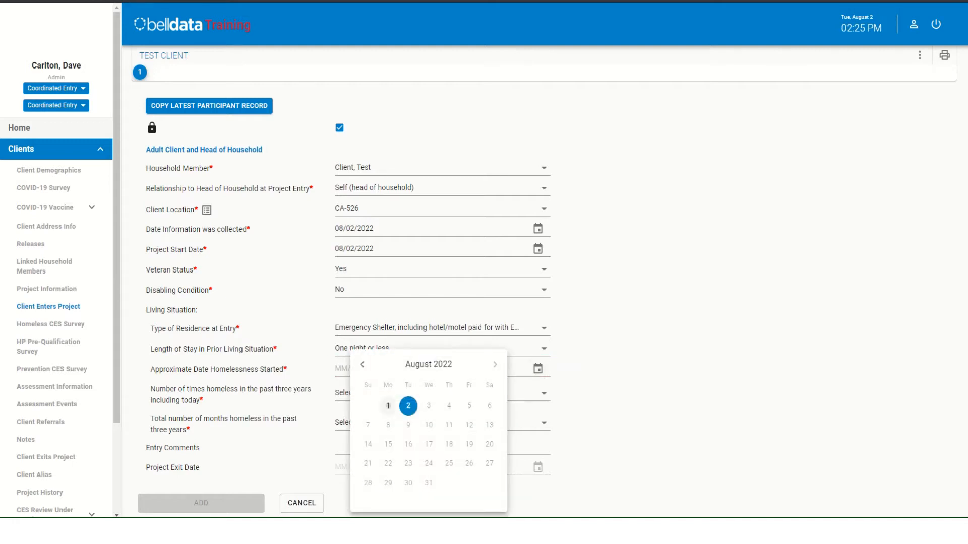
pyautogui.click(388, 405)
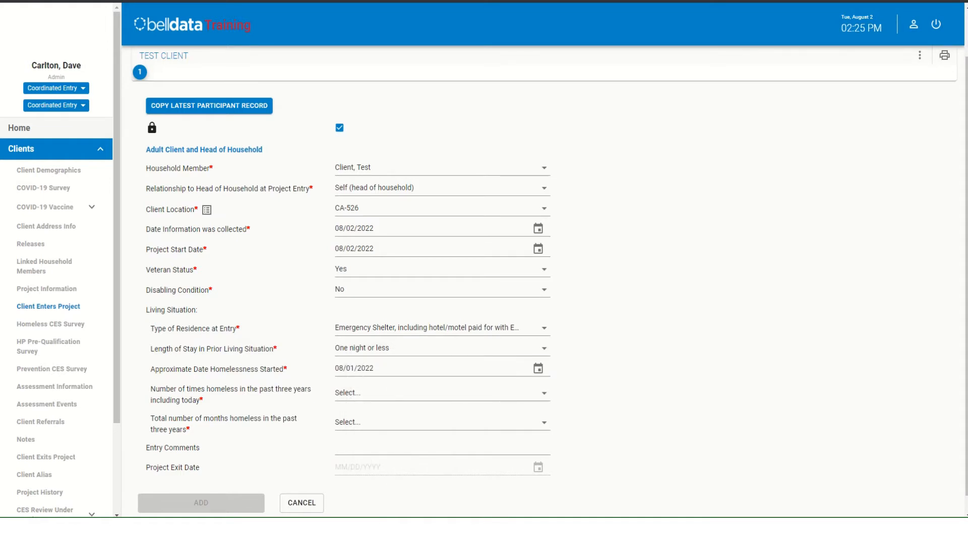
# - Record One Time homeless and a total of One month (this time is the first month) for the past three years, and save the entry
pyautogui.click(544, 393)
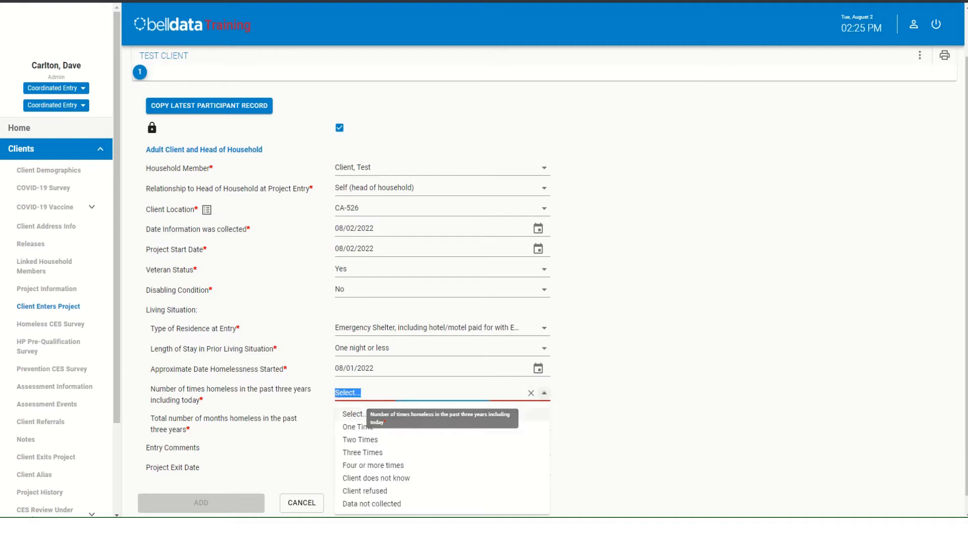
pyautogui.click(358, 427)
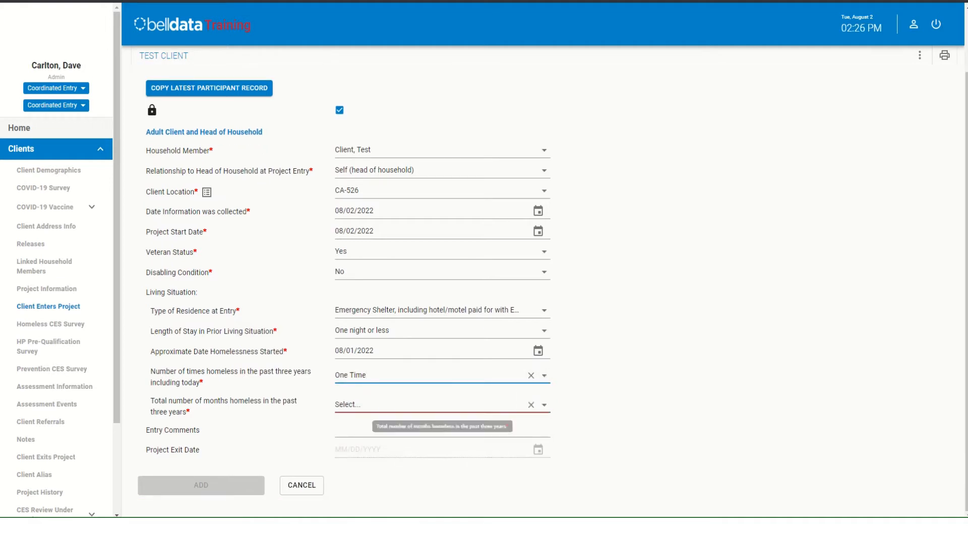
pyautogui.click(544, 405)
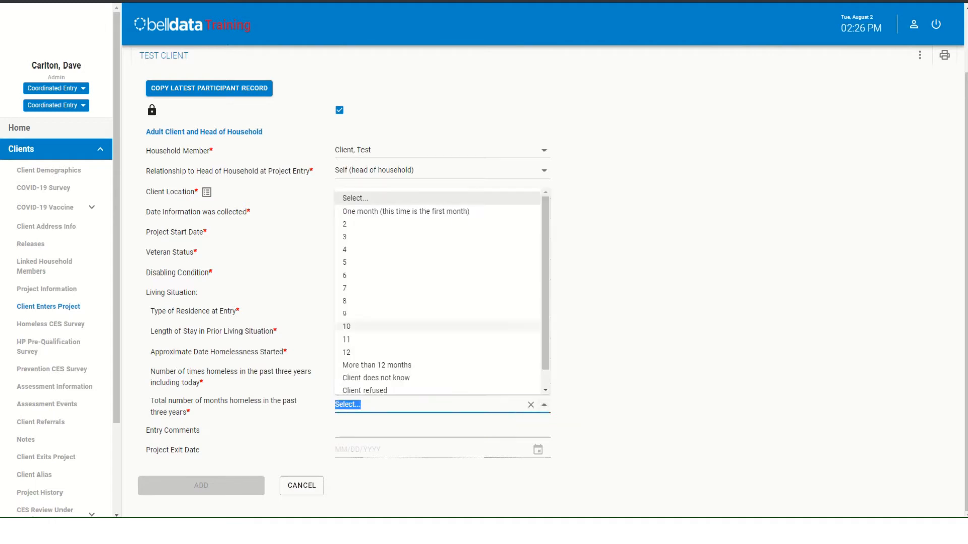
pyautogui.click(406, 212)
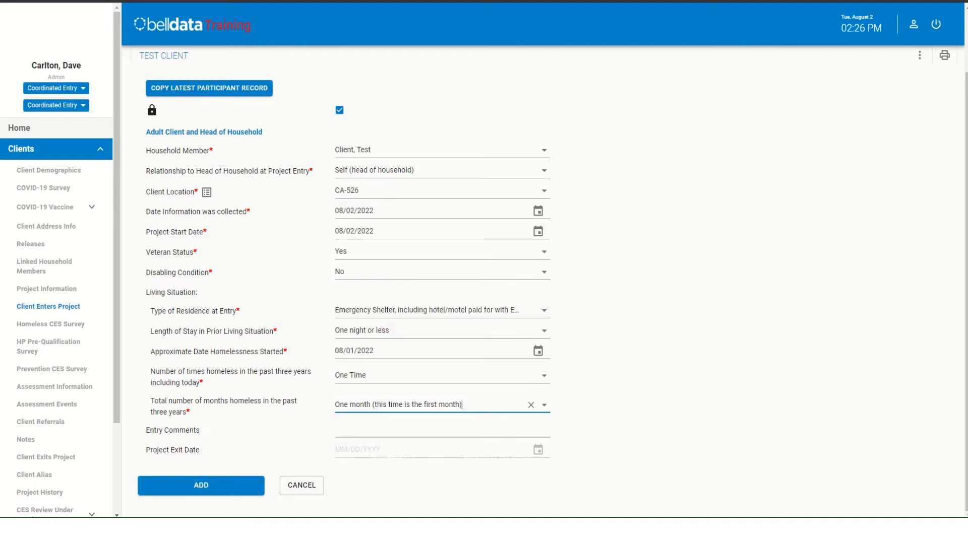
pyautogui.click(442, 430)
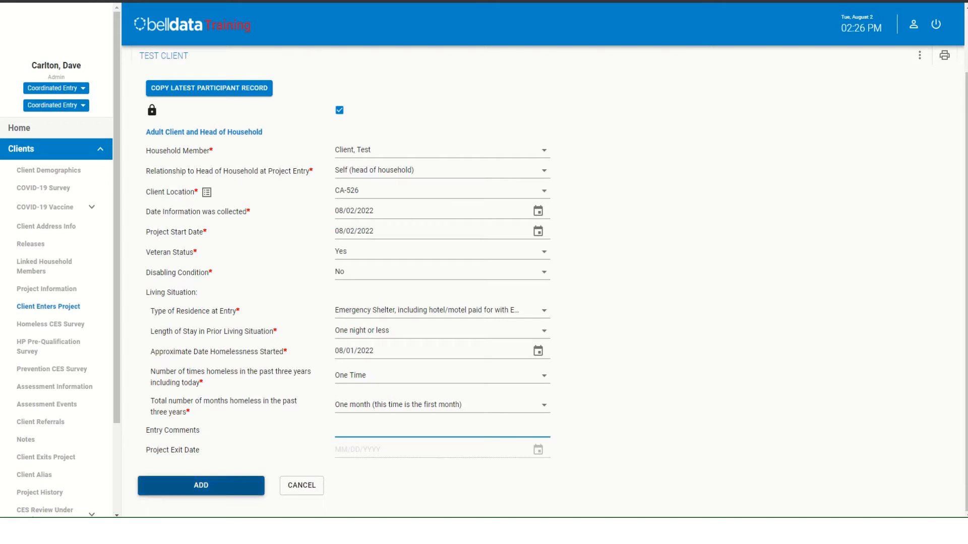
pyautogui.click(201, 485)
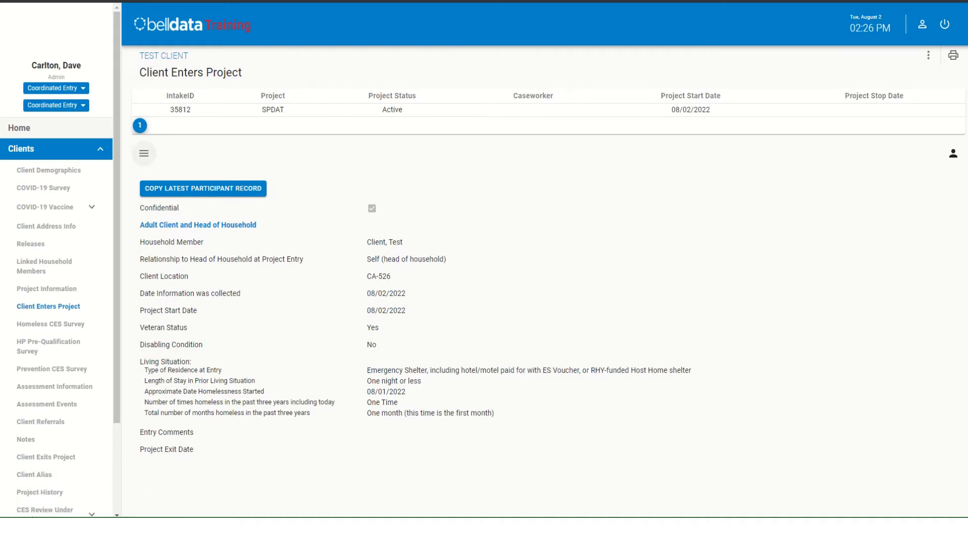
# - Start another project entry record and assign it to the linked minor household member
pyautogui.click(144, 153)
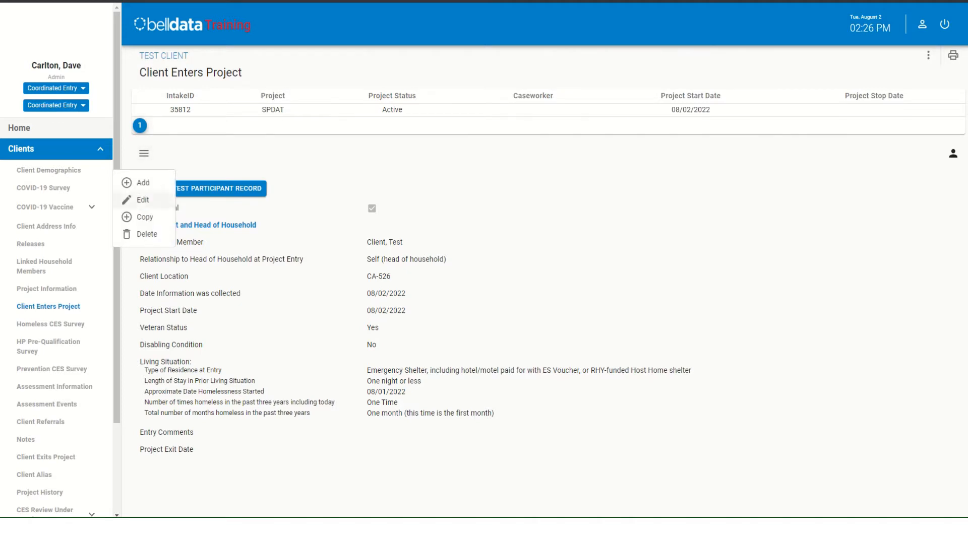
pyautogui.click(139, 182)
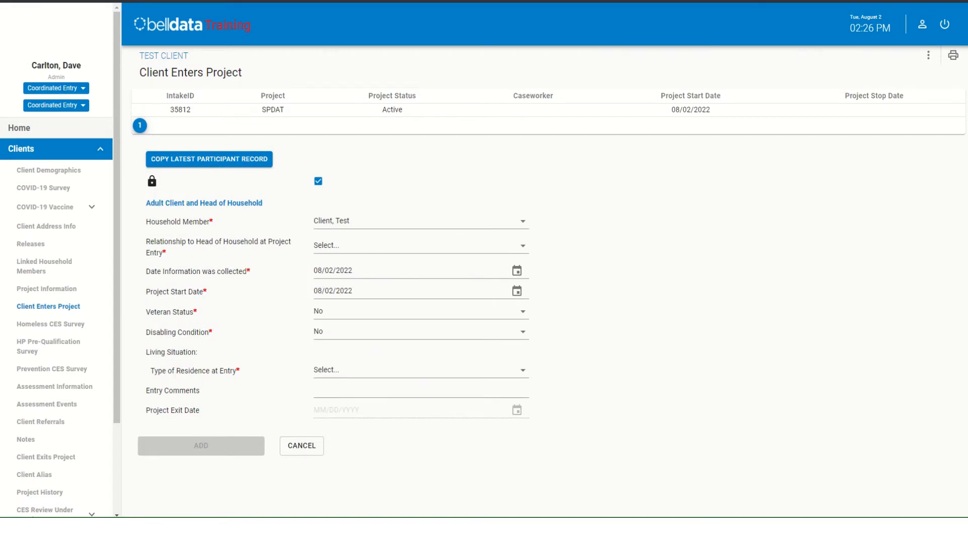
pyautogui.click(523, 221)
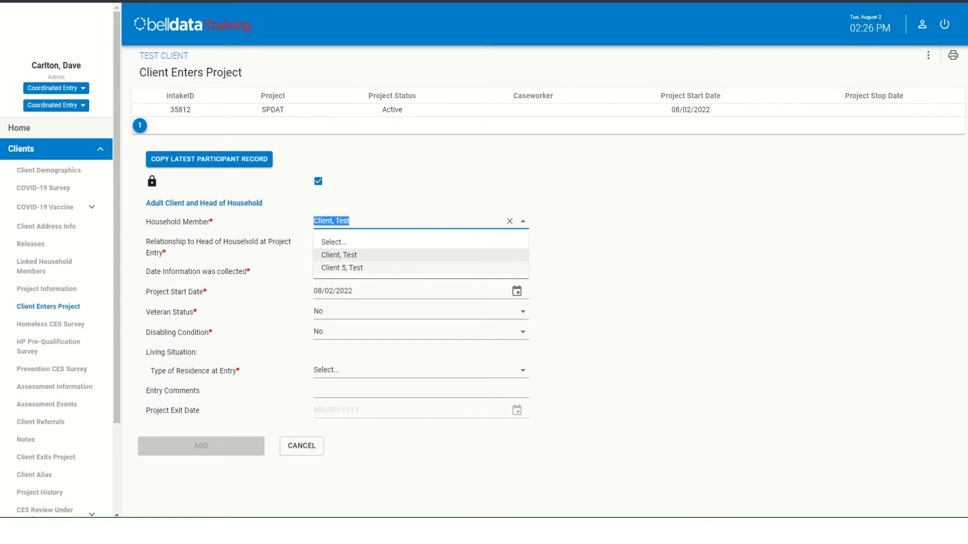
pyautogui.click(342, 268)
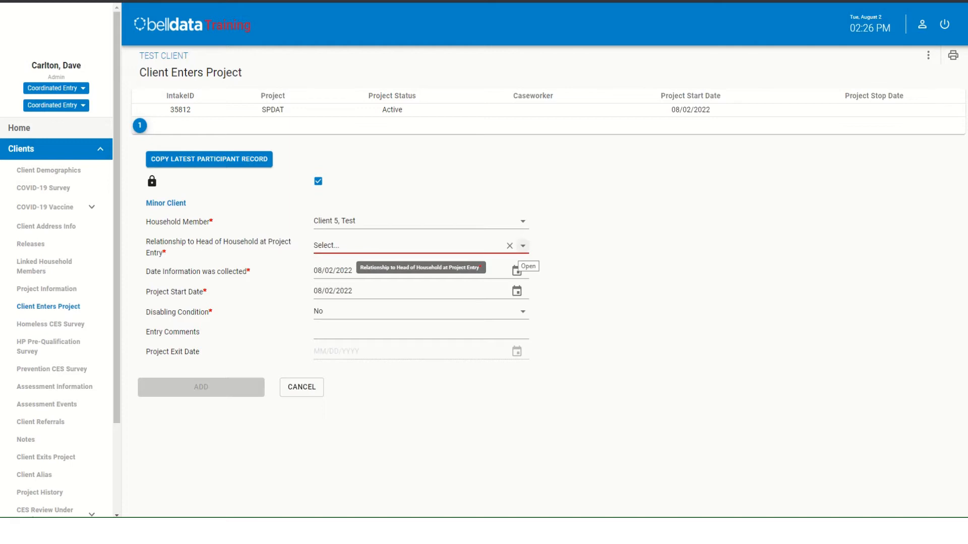
# - Set the minor's relationship to Head of household's child, keep the disabling condition at No, and save the project entry
pyautogui.click(523, 246)
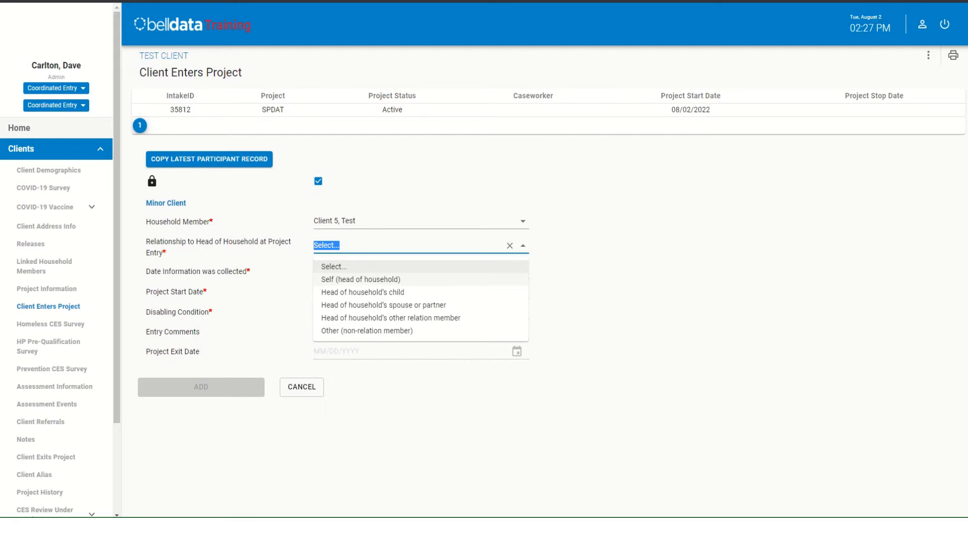
pyautogui.click(418, 293)
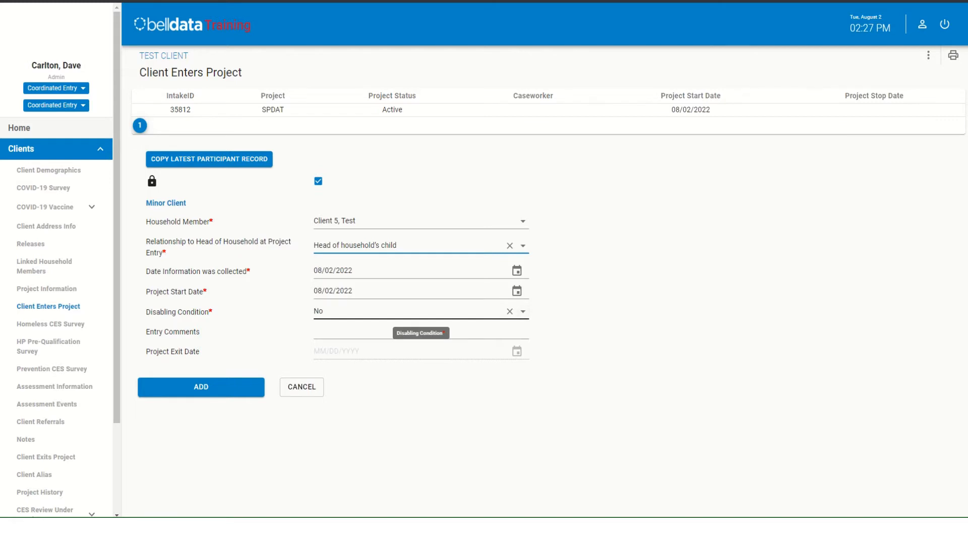
pyautogui.click(523, 311)
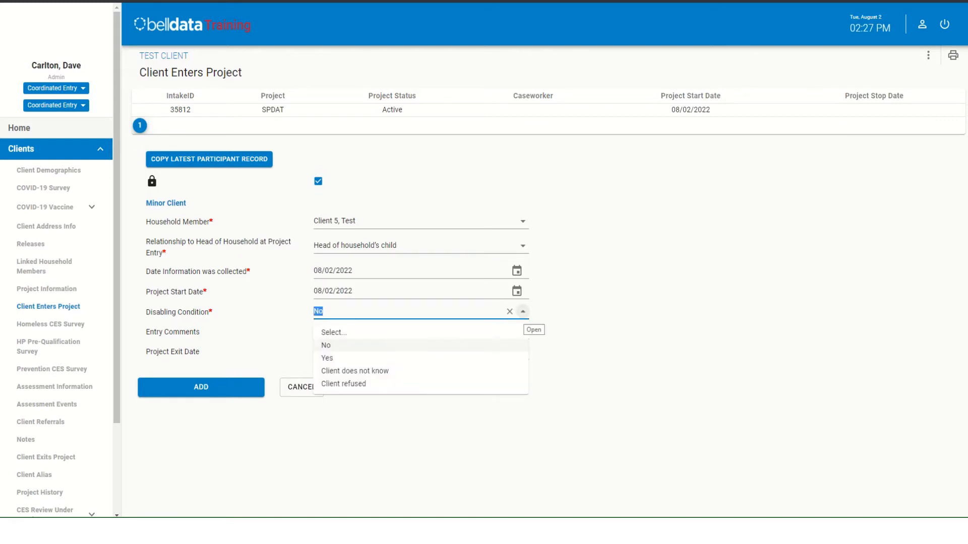
pyautogui.click(605, 328)
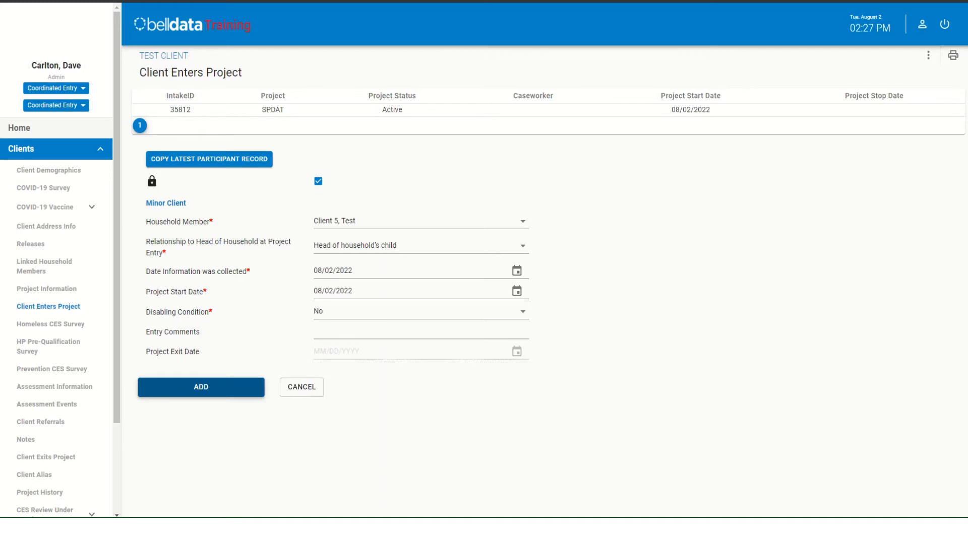
pyautogui.click(201, 387)
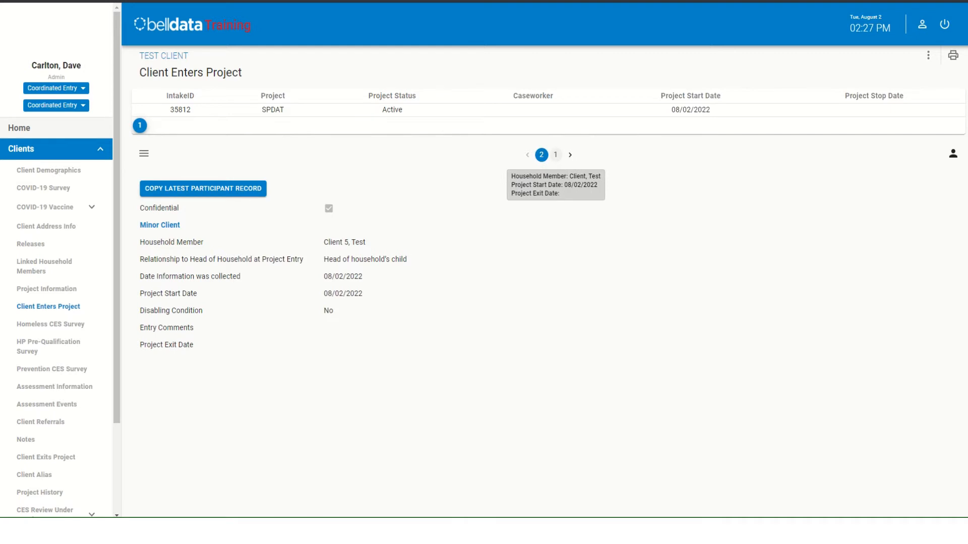
# - Switch between the saved project entries of the minor and the head of household to view each record
pyautogui.click(556, 155)
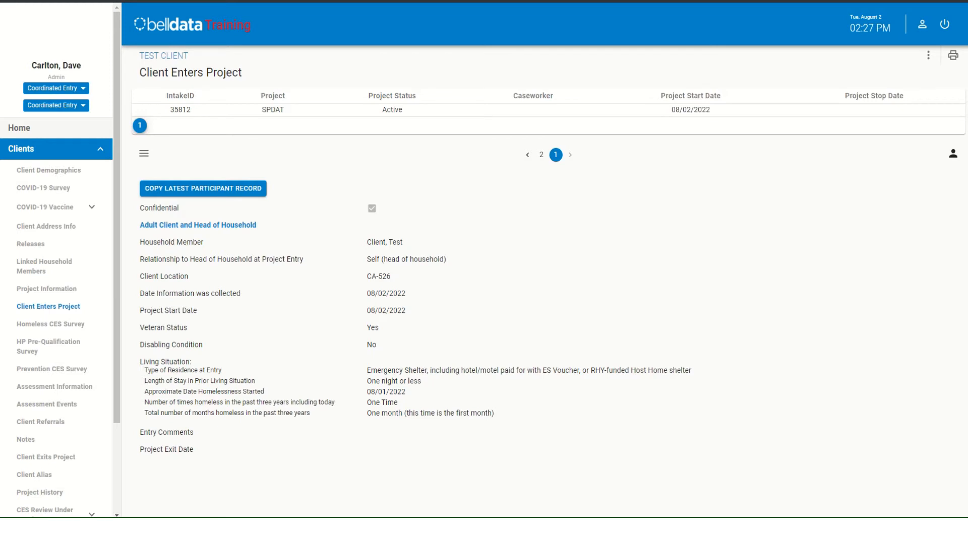
pyautogui.click(541, 155)
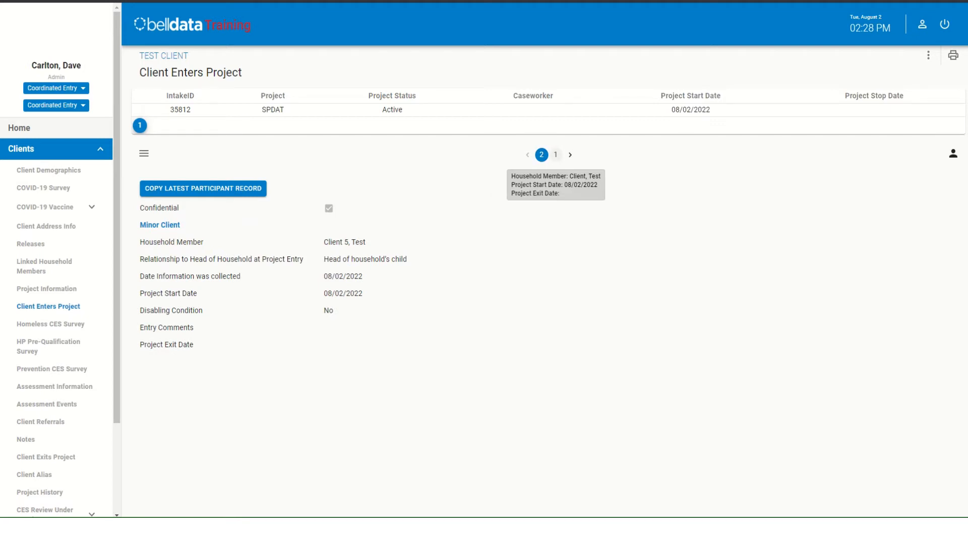
pyautogui.click(556, 155)
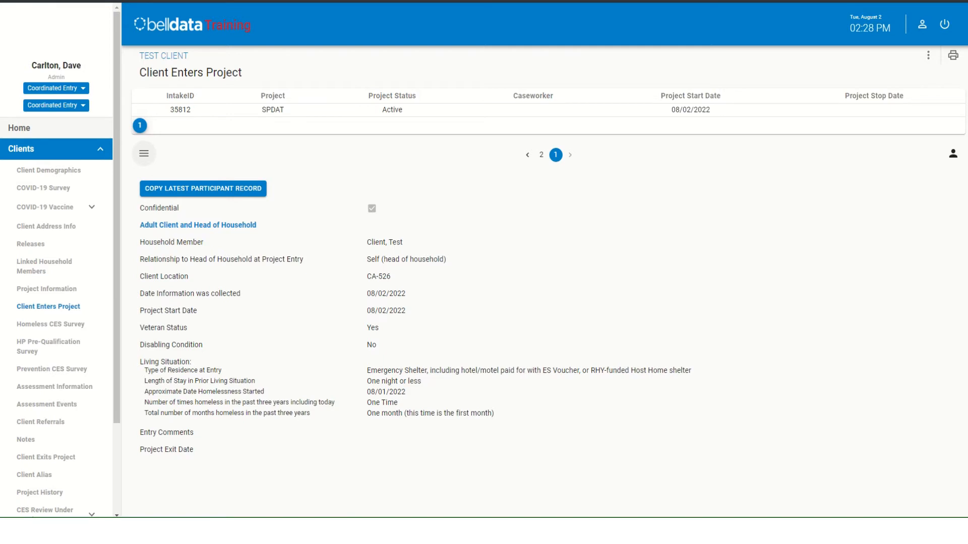
# - Open the head of household's project entry for editing, look through its fields, and leave without saving changes
pyautogui.click(143, 153)
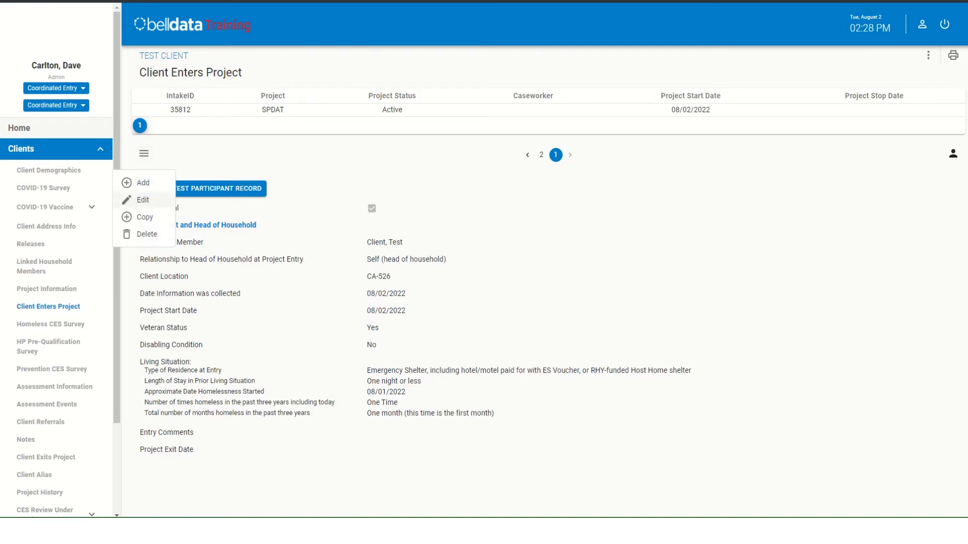
pyautogui.click(141, 200)
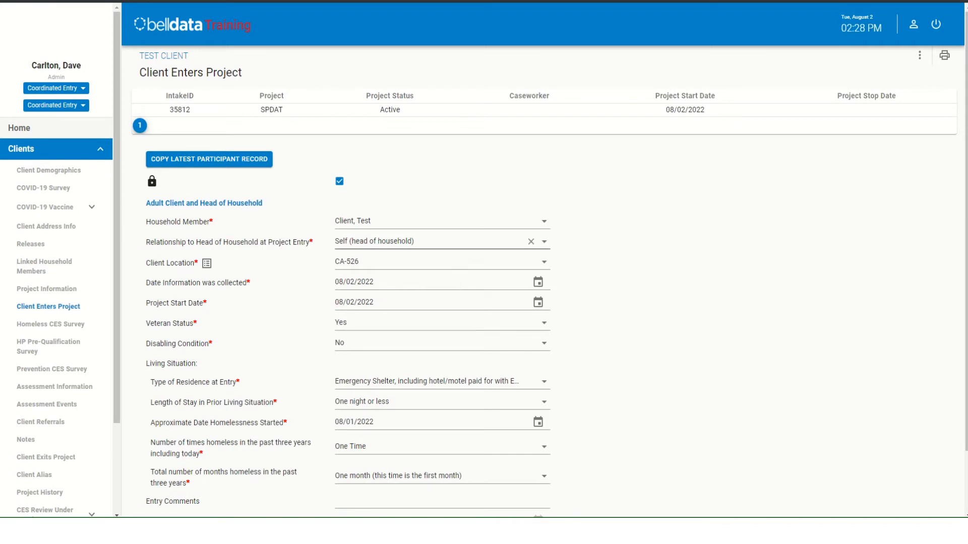
pyautogui.scroll(-2, 543, 282)
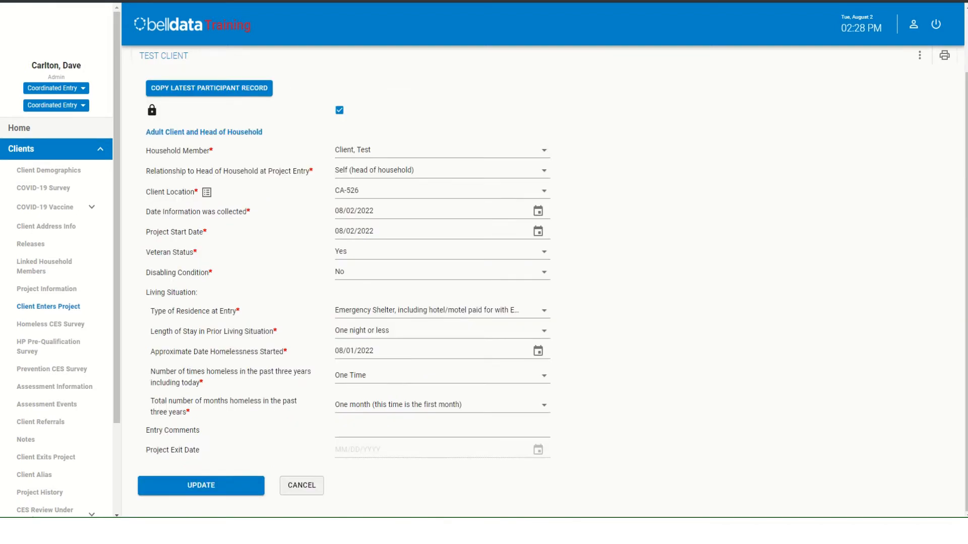
pyautogui.click(301, 484)
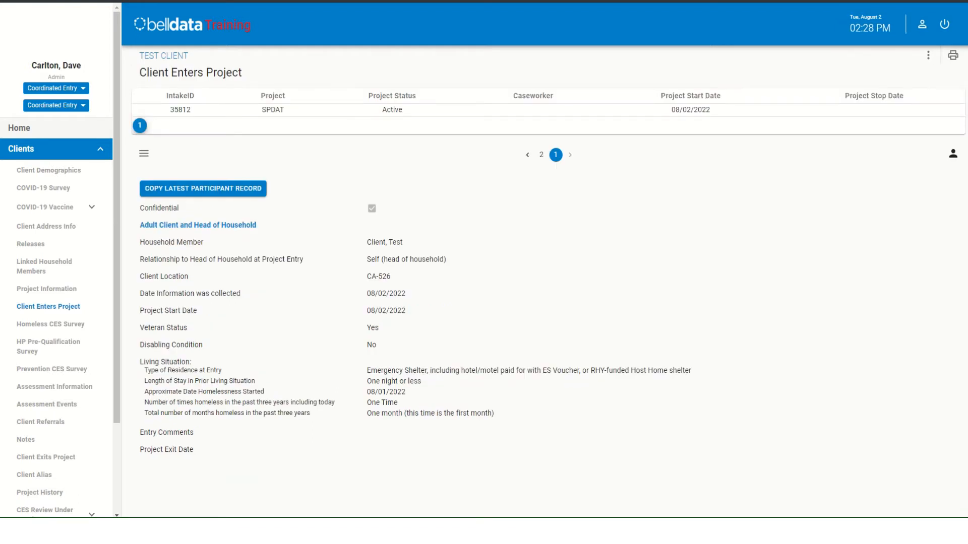
pyautogui.click(143, 153)
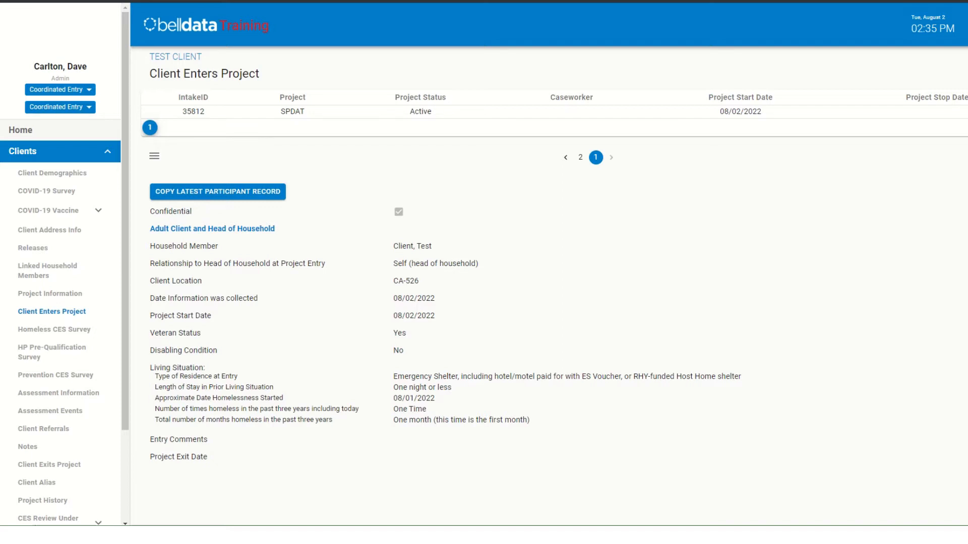
# - Begin a Homeless CES Survey for the client with the SPDAT survey type set to Family
pyautogui.click(54, 330)
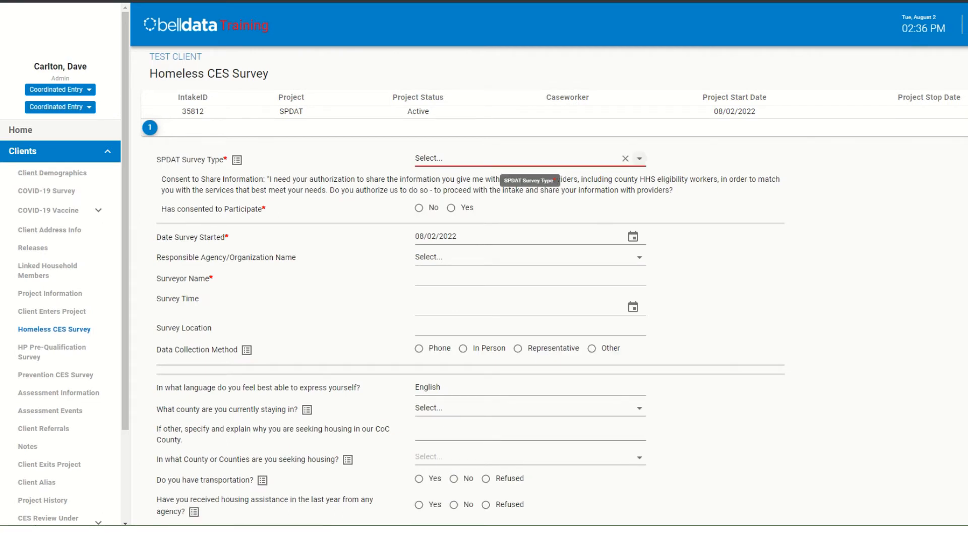
pyautogui.click(639, 159)
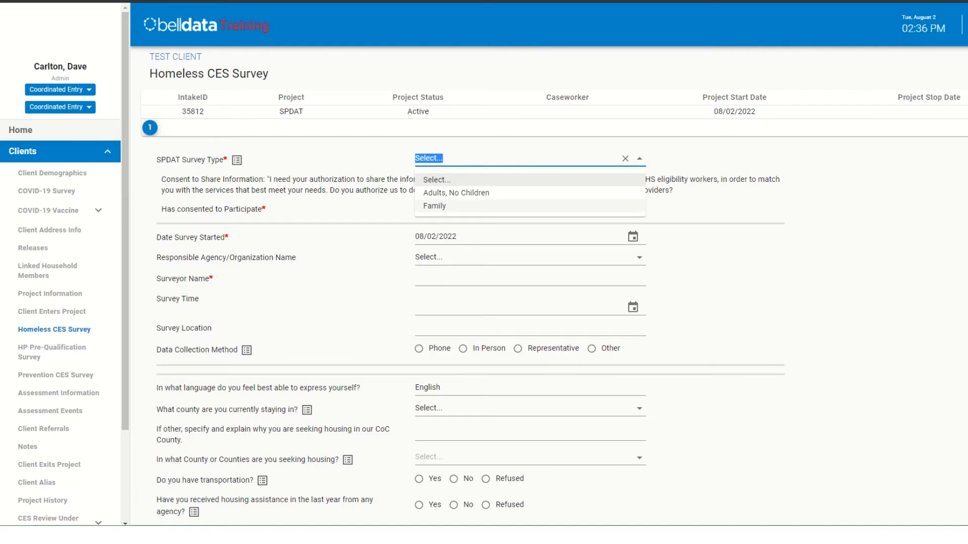
pyautogui.click(435, 206)
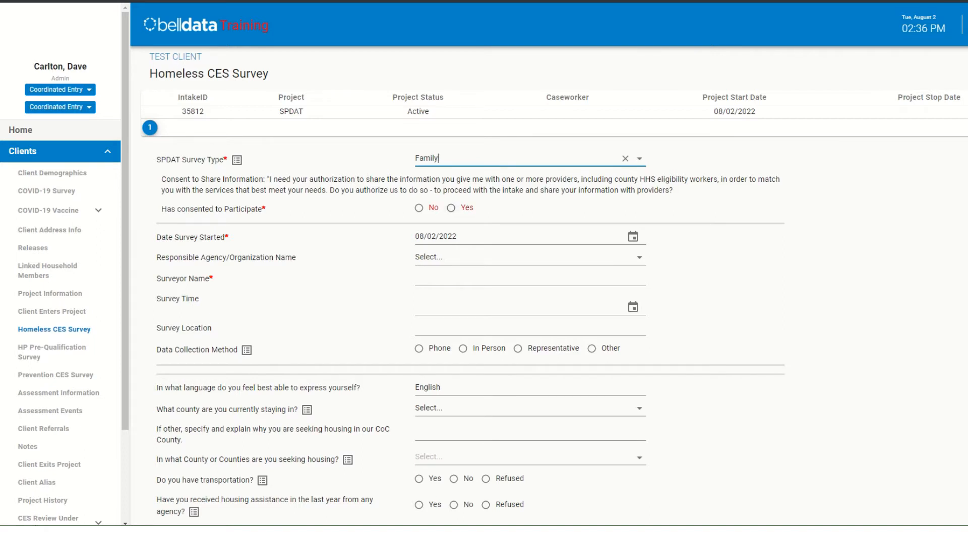
# - Record consent to participate as Yes, set the responsible agency to ATCAA, and enter the surveyor's name
pyautogui.click(451, 208)
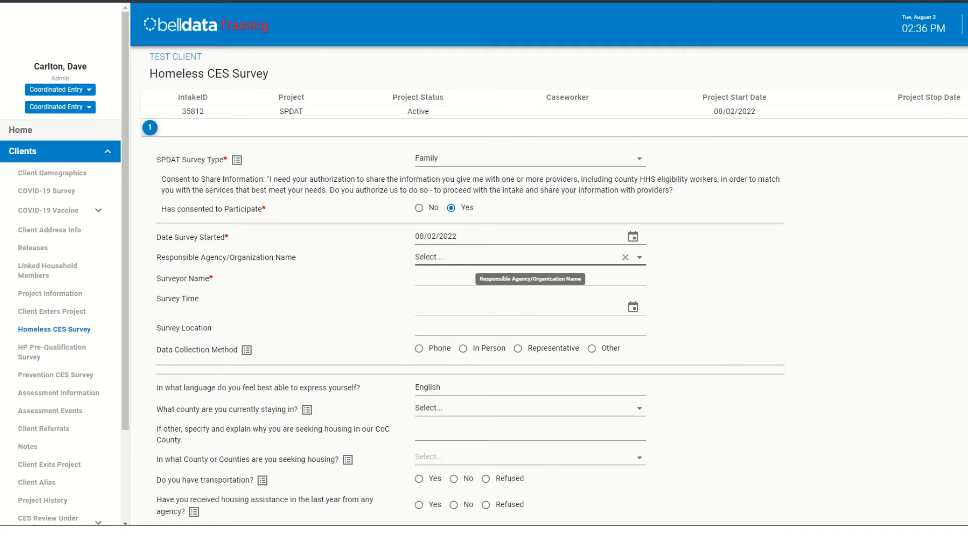
pyautogui.click(639, 258)
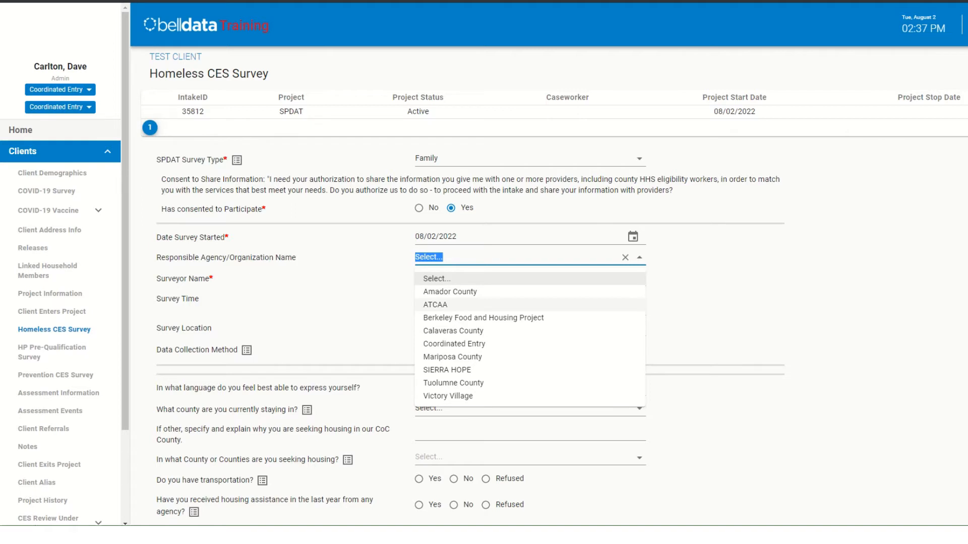
pyautogui.click(435, 305)
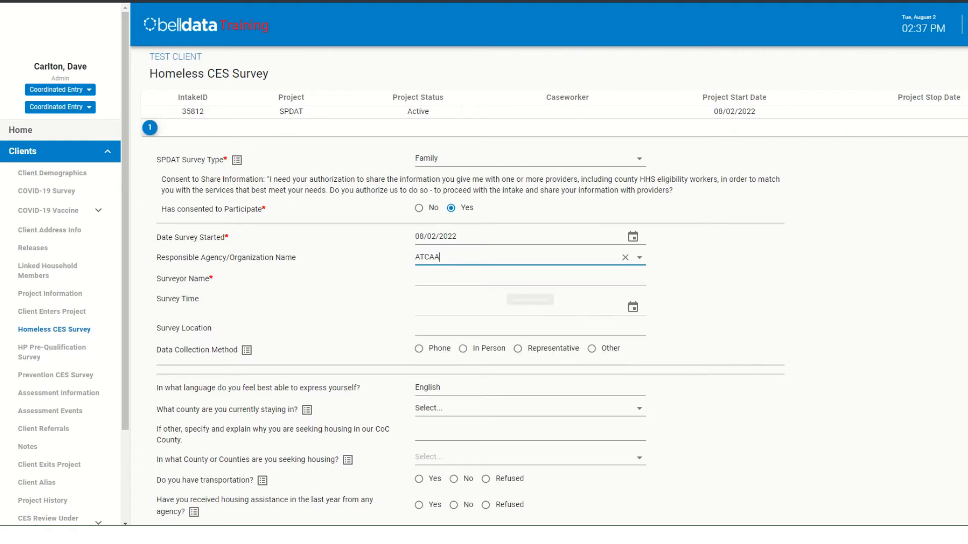
pyautogui.click(529, 279)
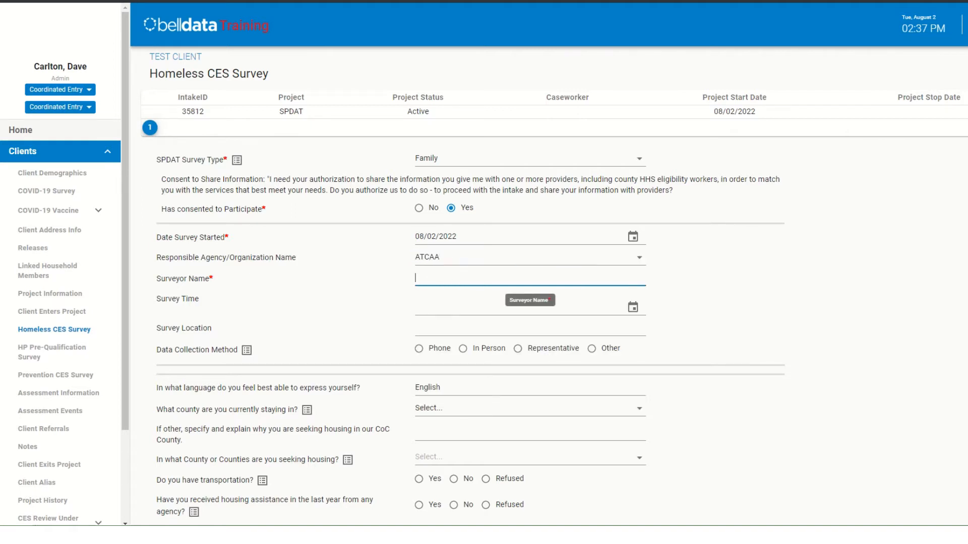
pyautogui.write('Dave')
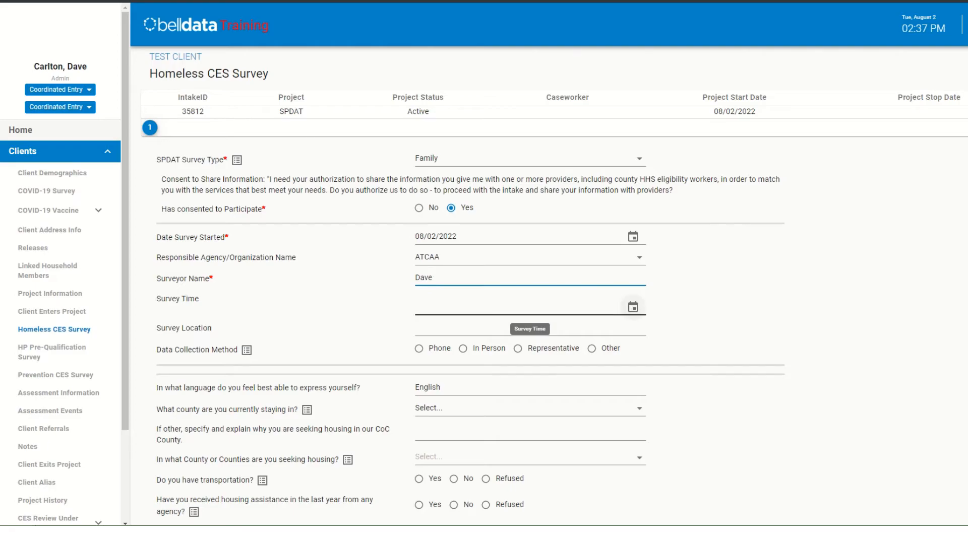
# - Set the survey time to 02:36 PM, the survey location to ATCAA, and the data collection method to In Person
pyautogui.click(633, 307)
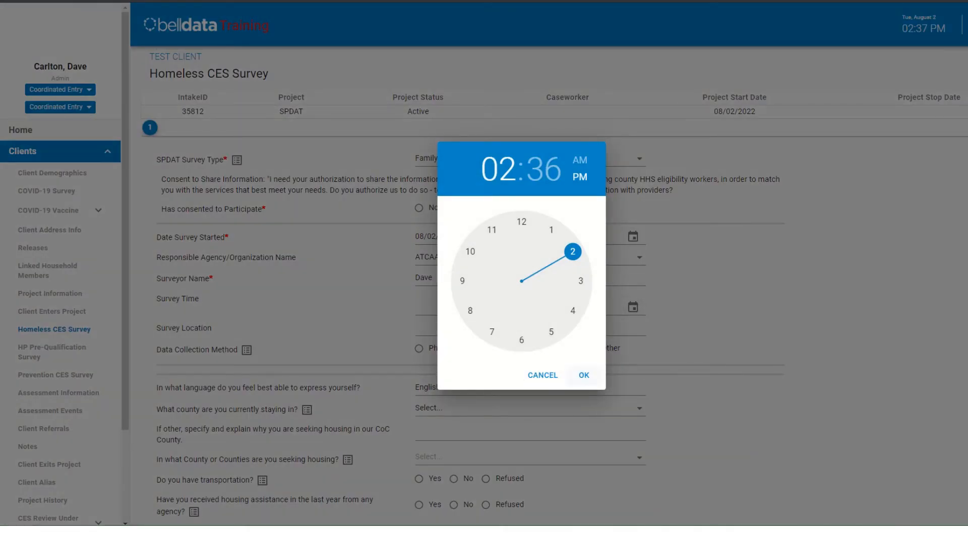
pyautogui.click(584, 375)
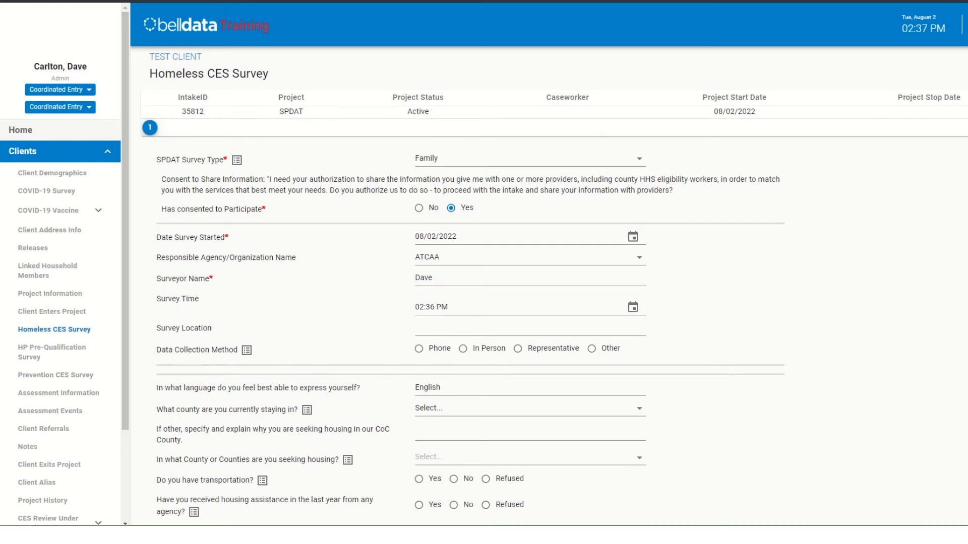
pyautogui.click(529, 328)
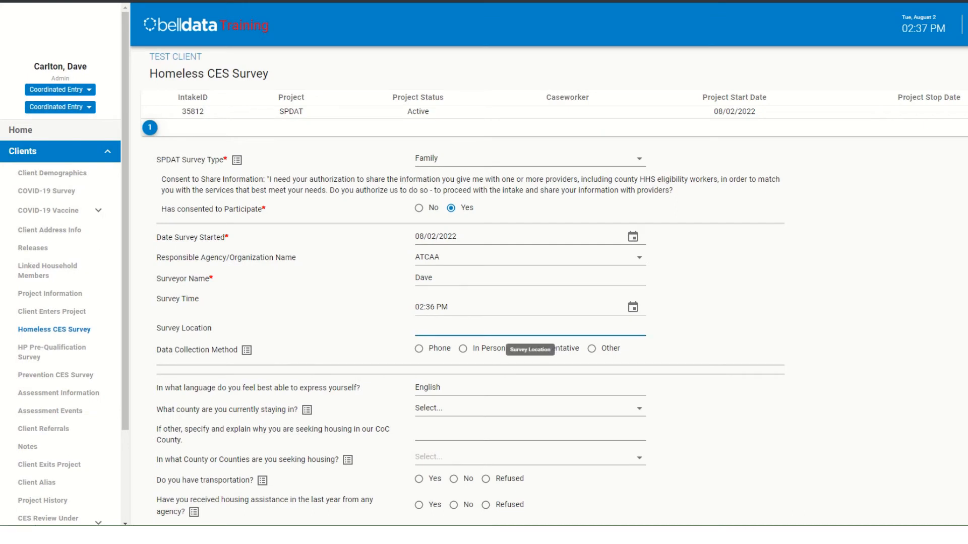
pyautogui.write('ATCAA')
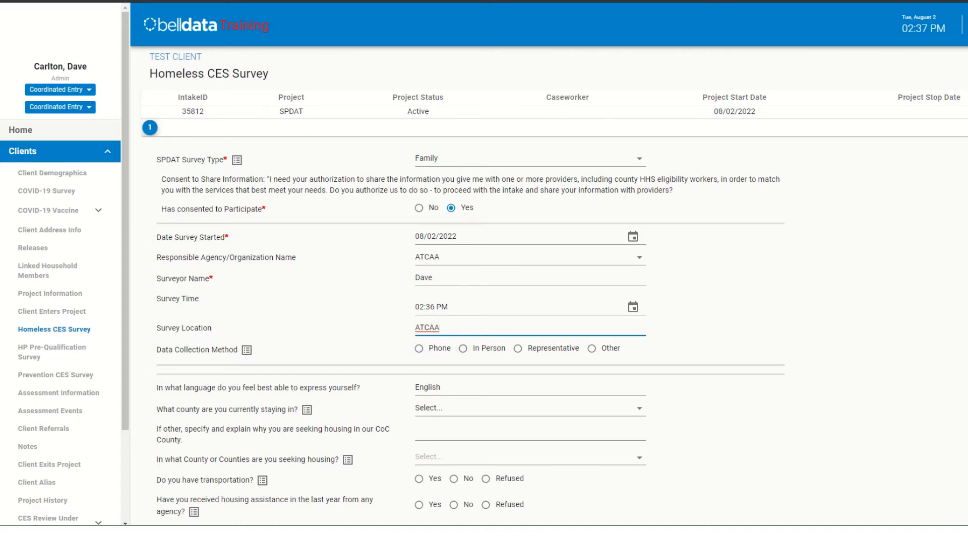
pyautogui.click(463, 349)
# - Keep English as the client's language and set the county the client is currently staying in to Amador
pyautogui.scroll(-2, 549, 303)
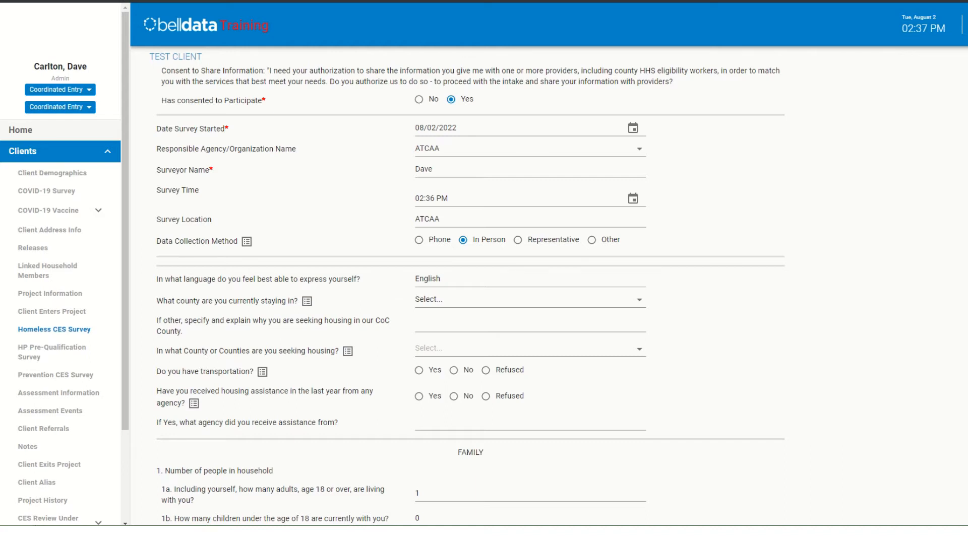
pyautogui.moveTo(450, 280); pyautogui.dragTo(412, 280)
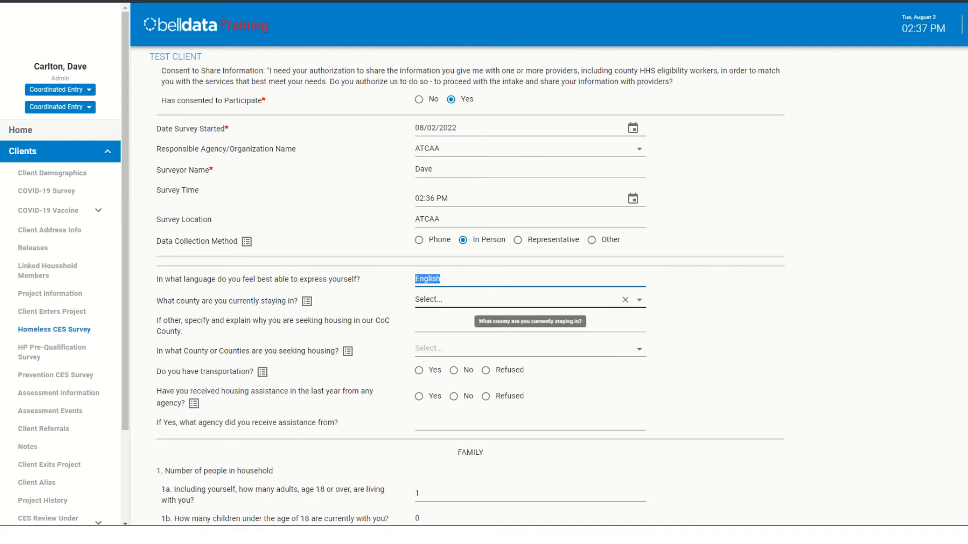
pyautogui.click(639, 300)
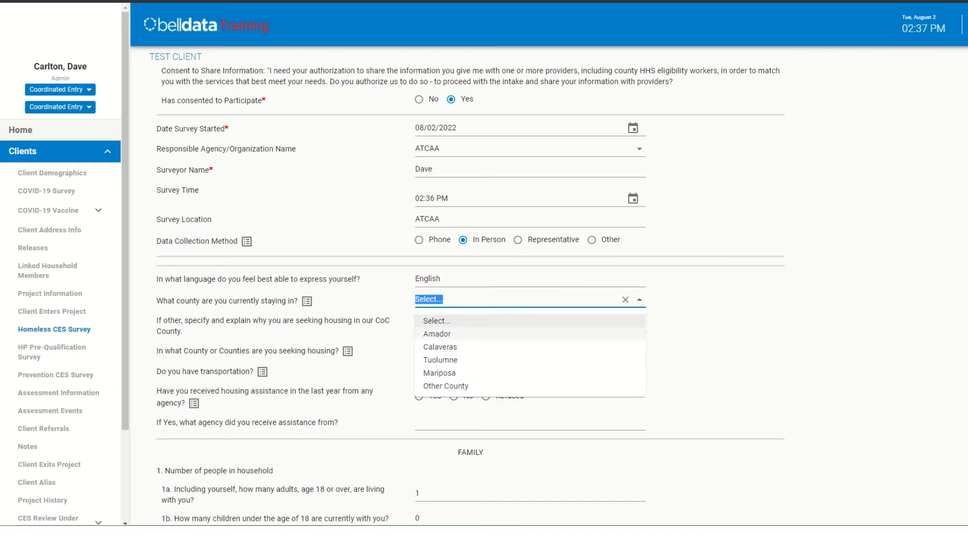
pyautogui.press('Return')
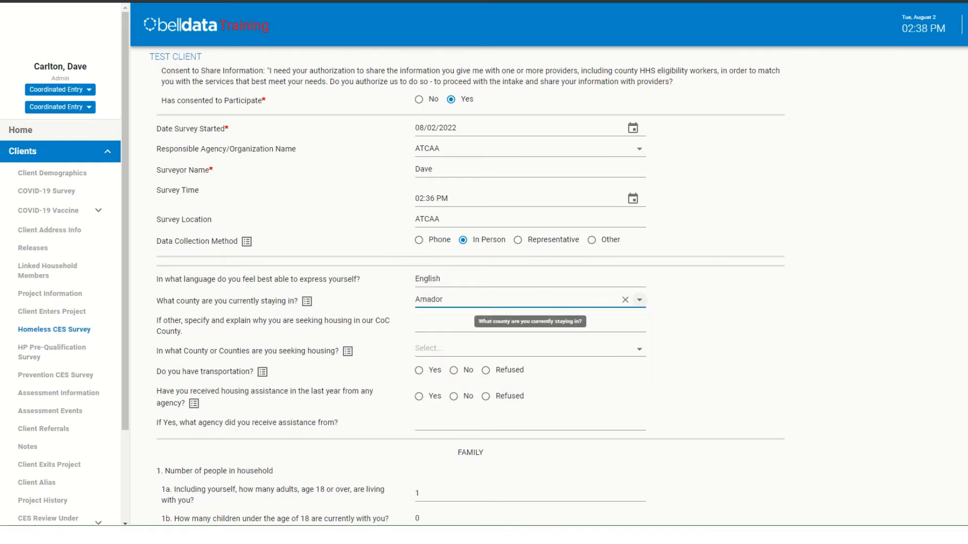
# - Try Other County as the county the client is currently staying in, and return the answer to Amador
pyautogui.click(639, 300)
pyautogui.press('Down')
pyautogui.press('Down')
pyautogui.press('Down')
pyautogui.press('Down')
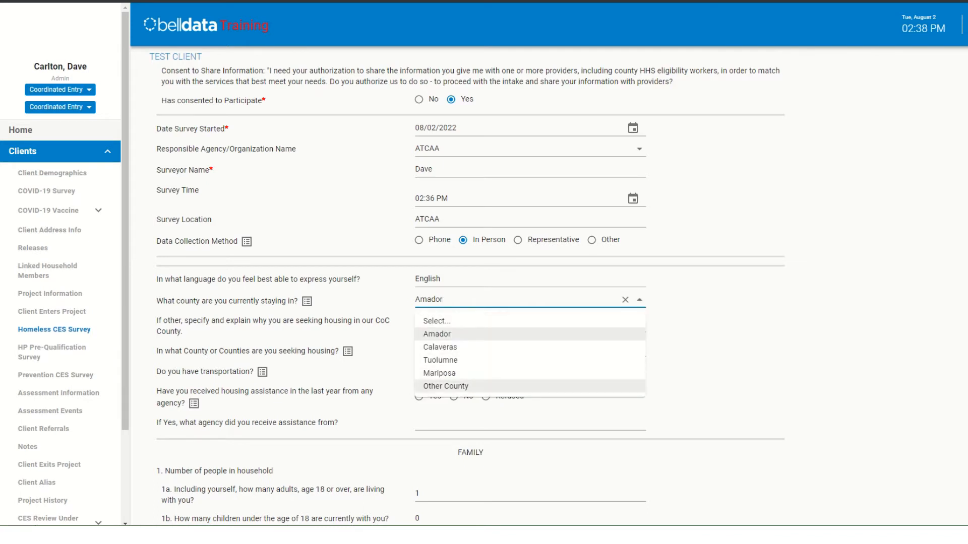
pyautogui.press('Return')
pyautogui.press('Tab')
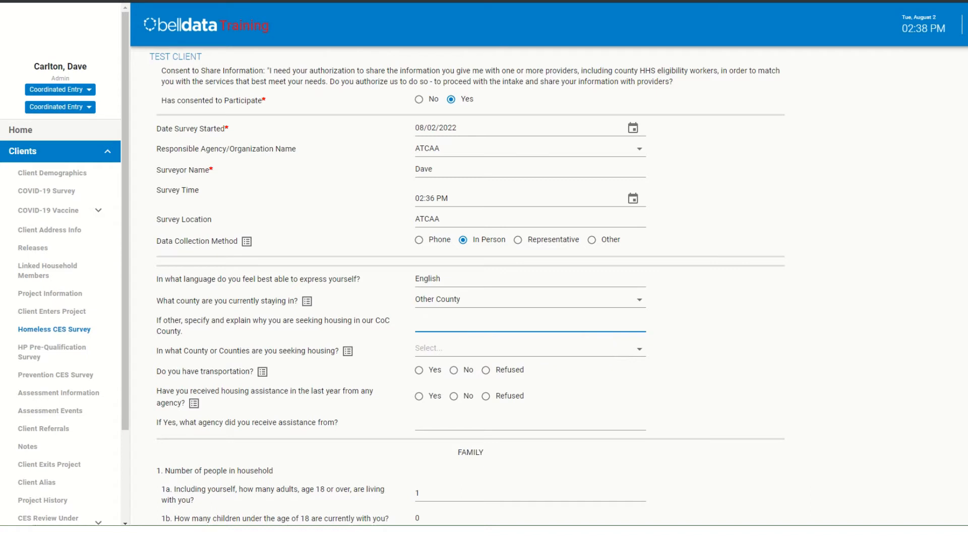
pyautogui.click(639, 300)
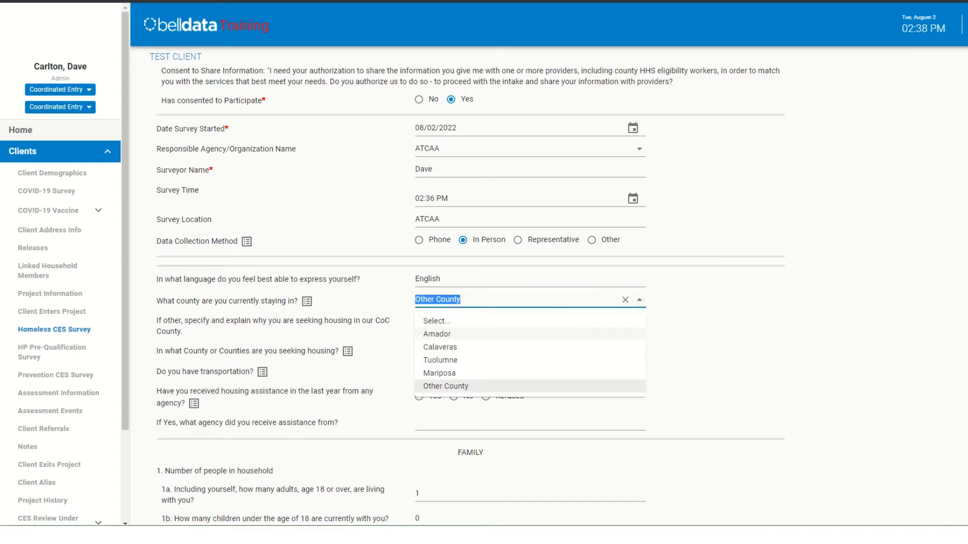
pyautogui.click(529, 334)
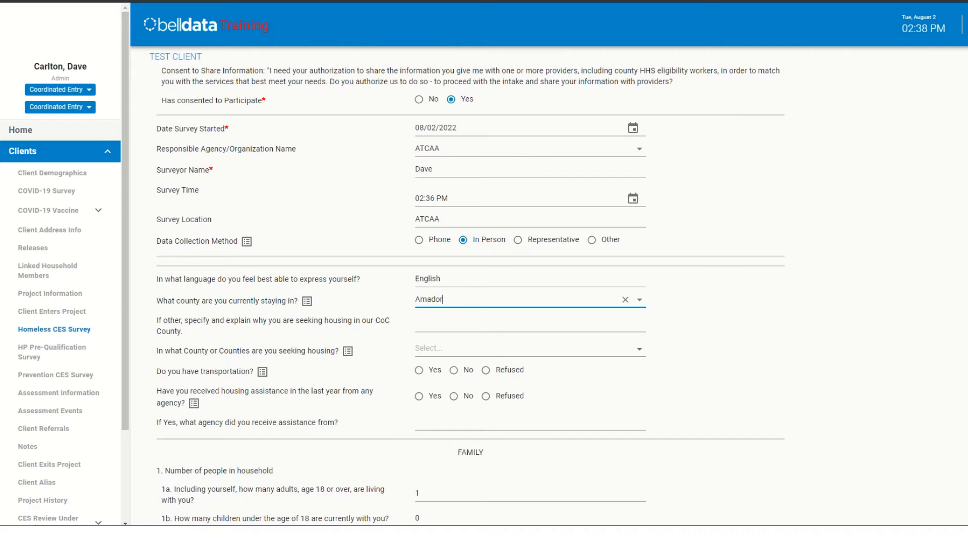
# - Select Amador as the county in which the client is seeking housing
pyautogui.click(639, 349)
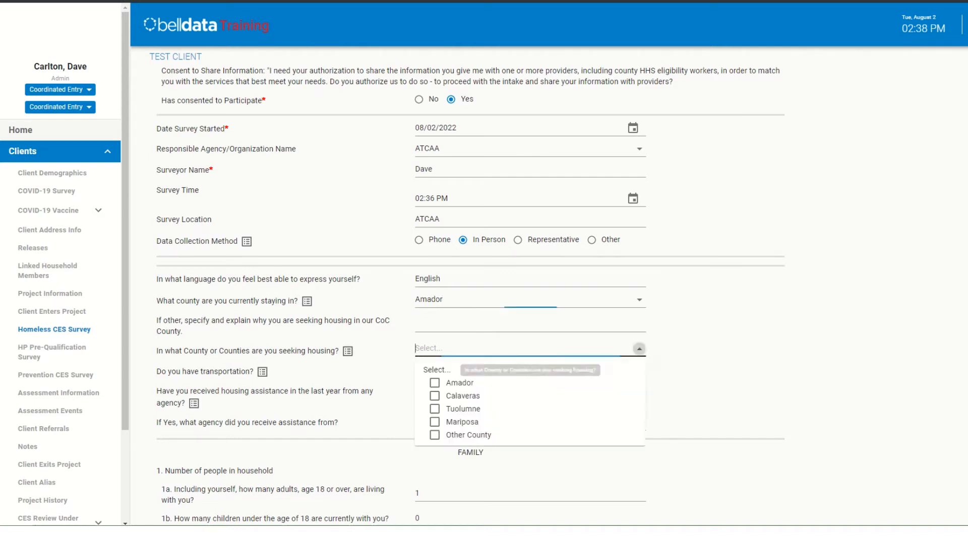
pyautogui.click(434, 383)
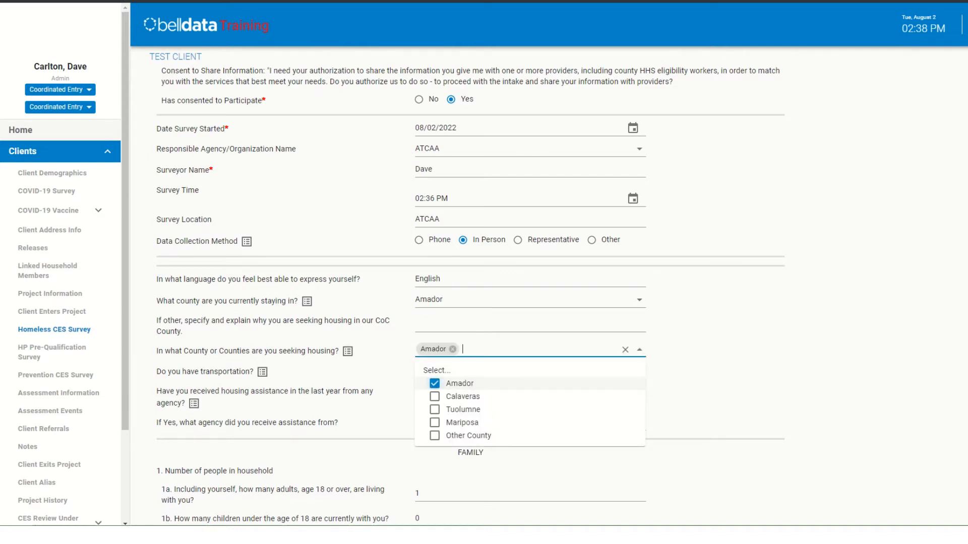
pyautogui.scroll(-2, 531, 398)
pyautogui.click(706, 322)
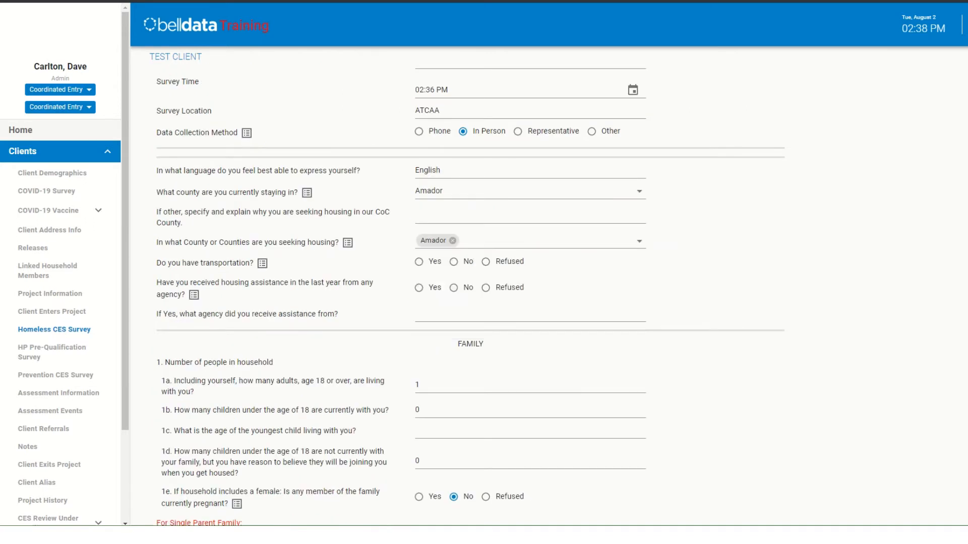
# - Answer Yes to having transportation and to receiving housing assistance in the last year, with ATCAA as the assisting agency
pyautogui.click(419, 262)
pyautogui.click(419, 287)
pyautogui.click(429, 314)
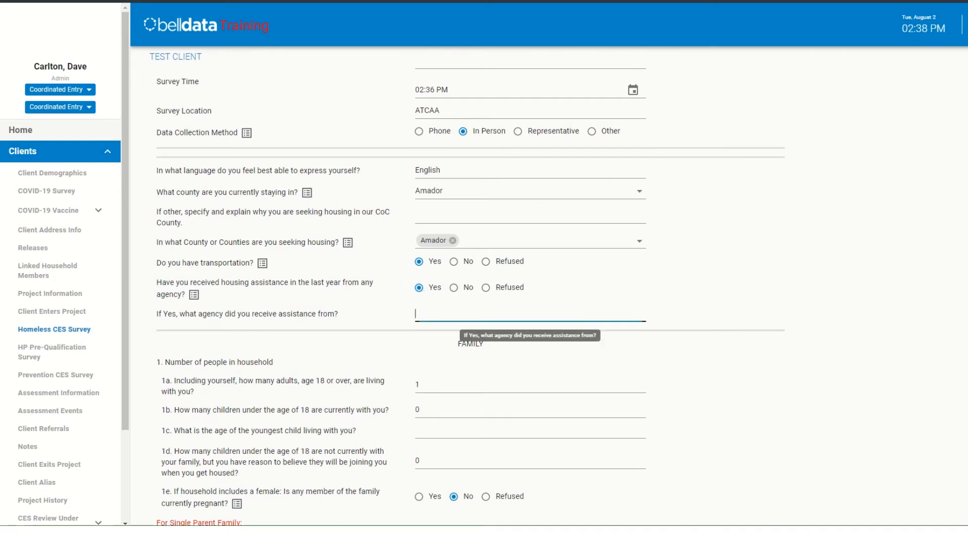
pyautogui.write('ATCAA')
# - In the Family section, keep 1 adult, enter 1 child under 18, and set the youngest child's age to 11
pyautogui.scroll(-2, 462, 326)
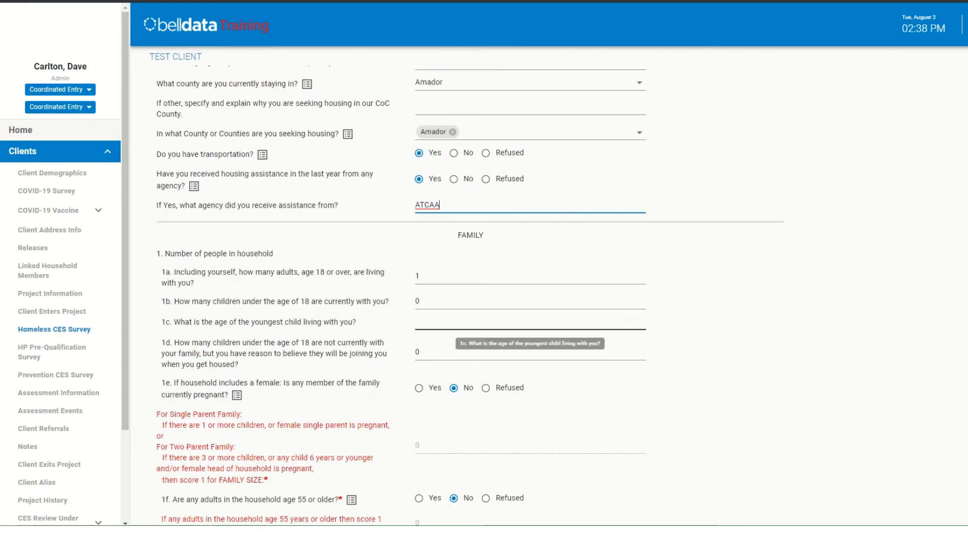
pyautogui.moveTo(273, 254); pyautogui.dragTo(269, 254)
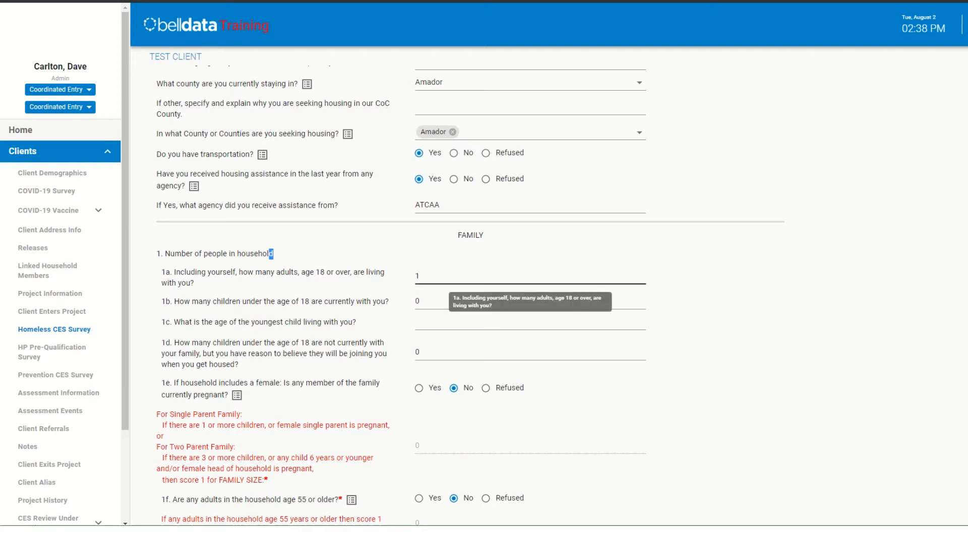
pyautogui.moveTo(429, 276); pyautogui.dragTo(411, 276)
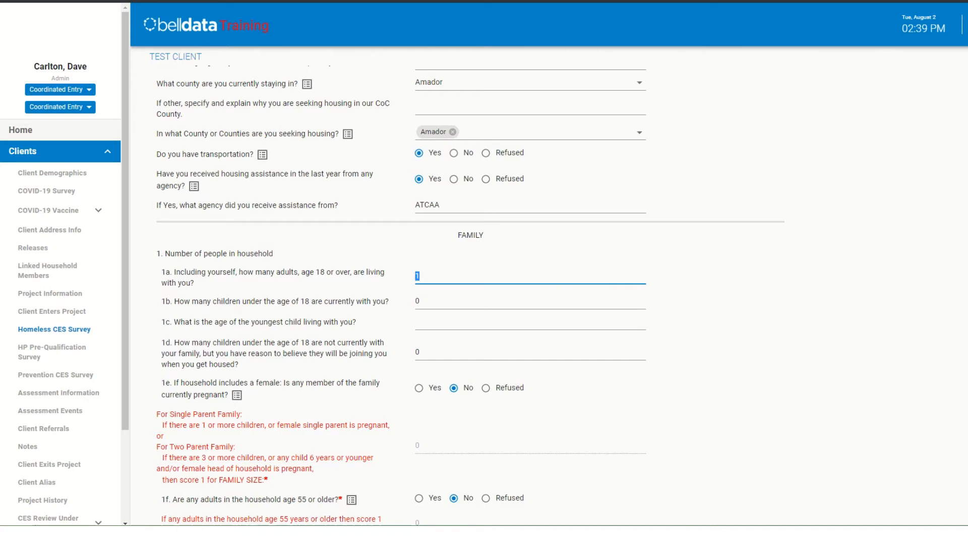
pyautogui.press('Tab')
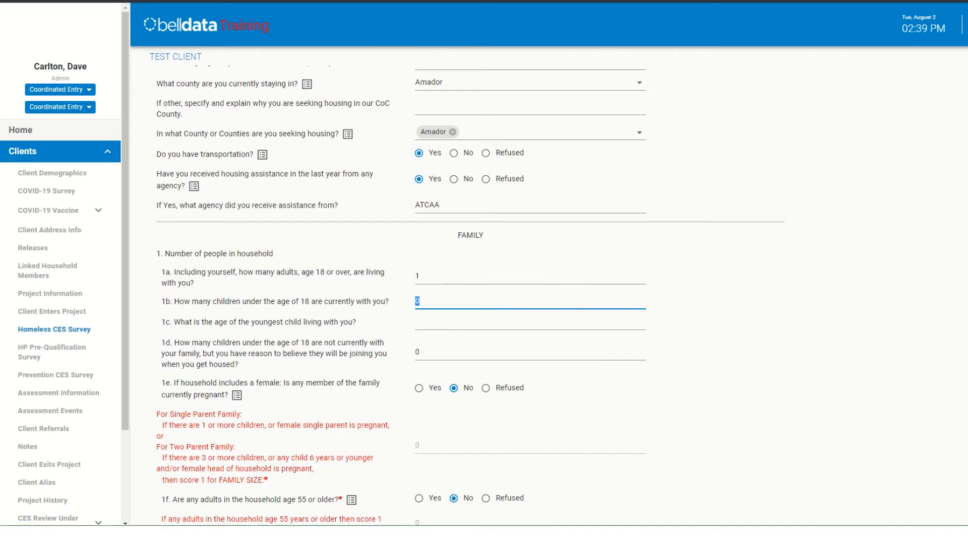
pyautogui.write('1')
pyautogui.press('Tab')
pyautogui.write('11')
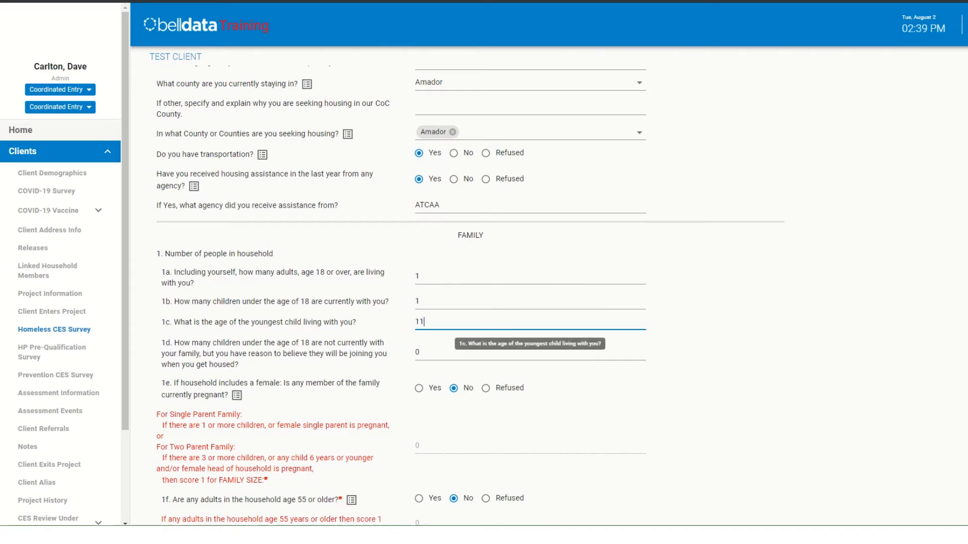
# - Review household questions 1d to 1f and the family size scoring rule for single and two parent families
pyautogui.scroll(-2, 469, 292)
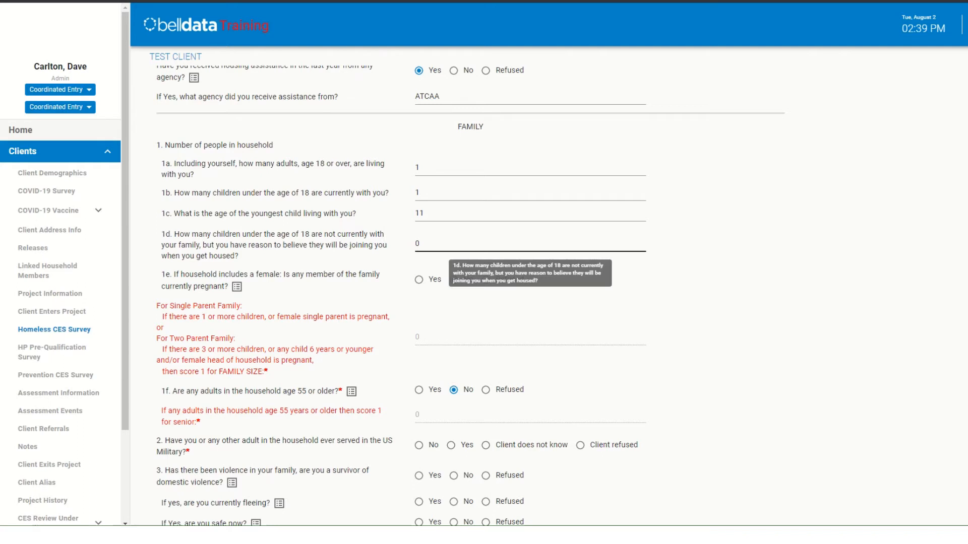
pyautogui.moveTo(422, 244); pyautogui.dragTo(411, 244)
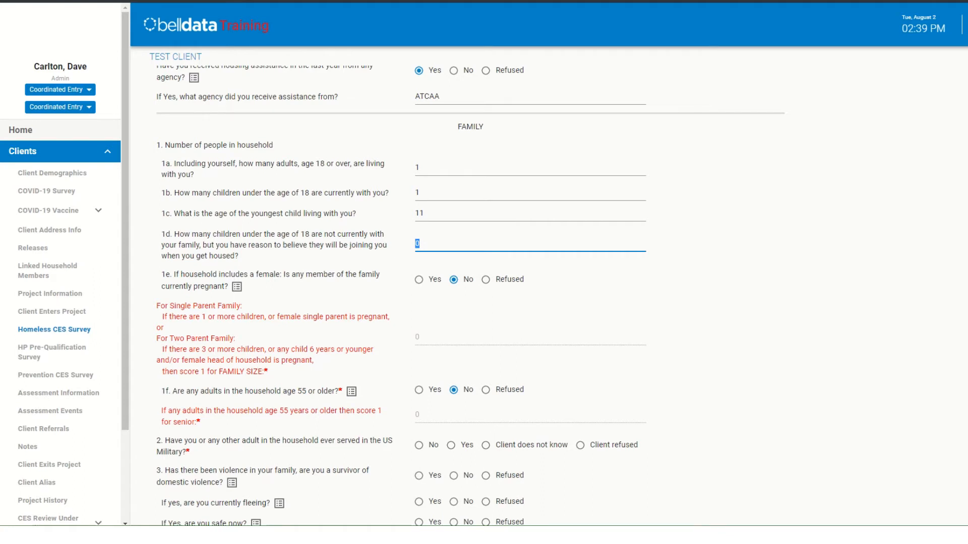
pyautogui.scroll(-1, 470, 295)
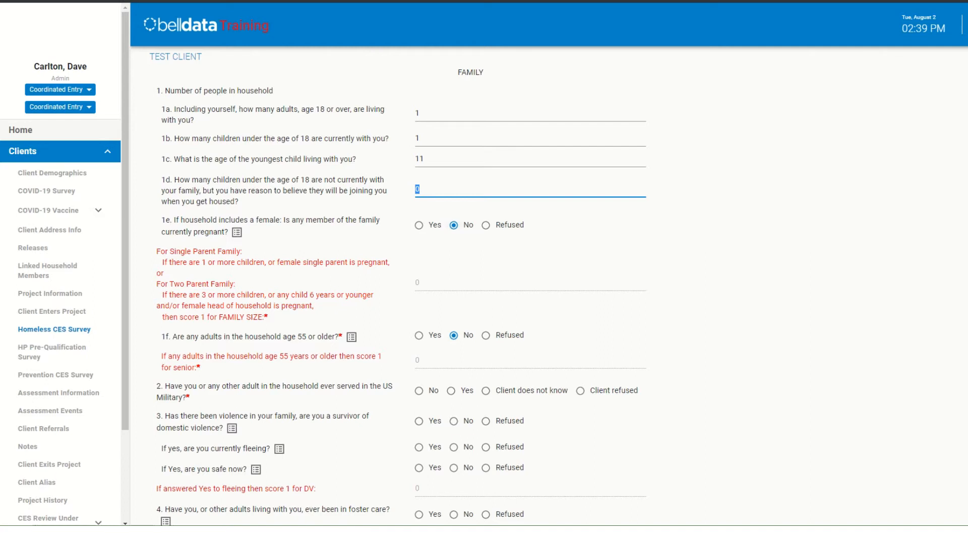
pyautogui.moveTo(156, 251); pyautogui.dragTo(269, 318)
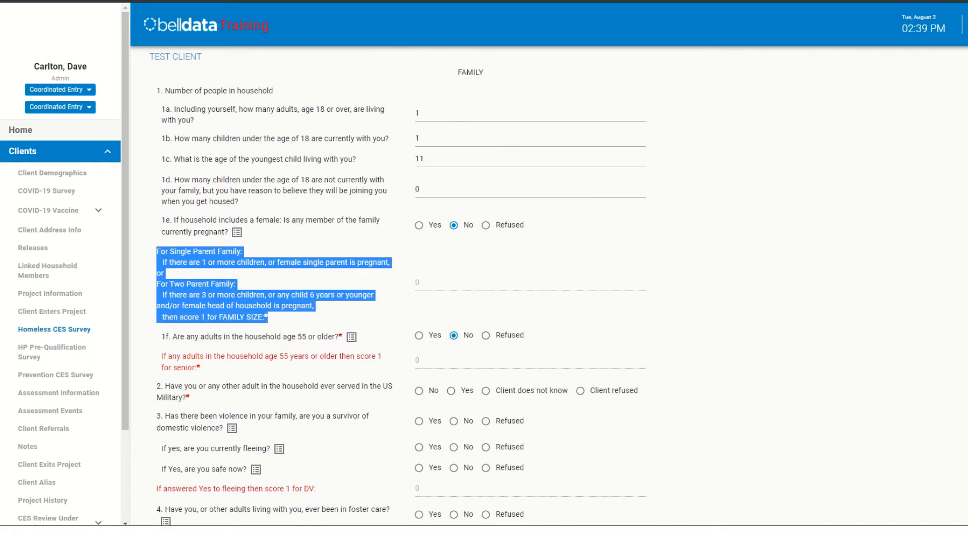
pyautogui.click(282, 317)
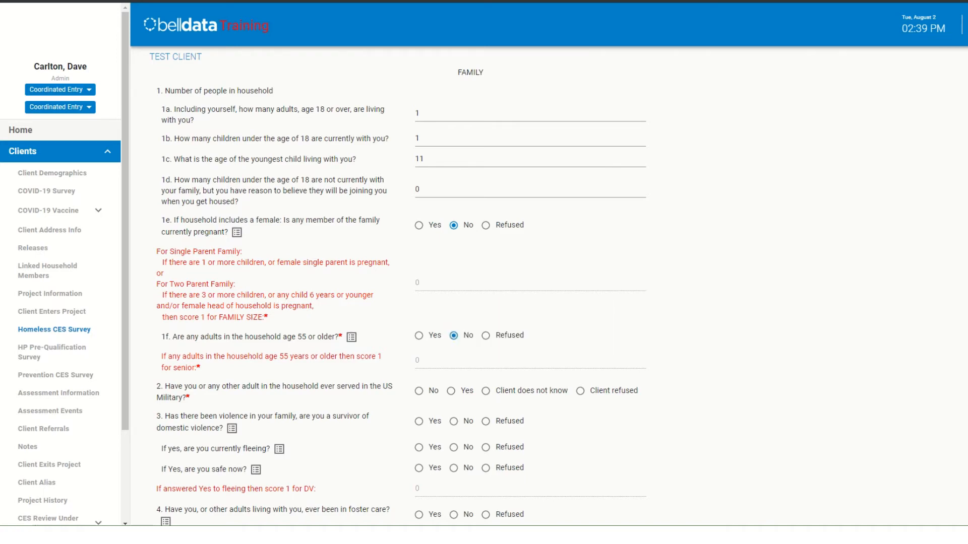
pyautogui.scroll(-2, 549, 287)
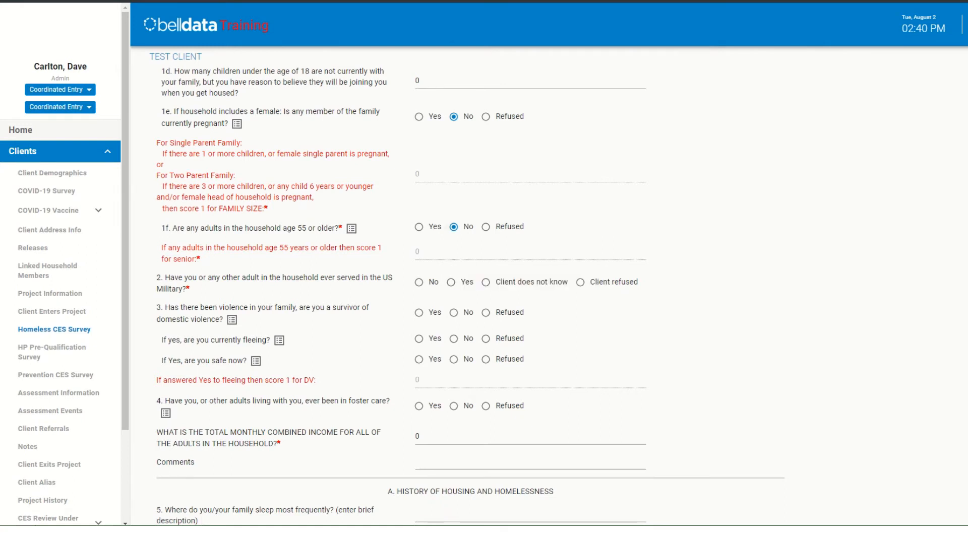
# - Answer Yes to military service, domestic violence, being safe now, and foster care, and No to currently fleeing
pyautogui.scroll(-1, 484, 282)
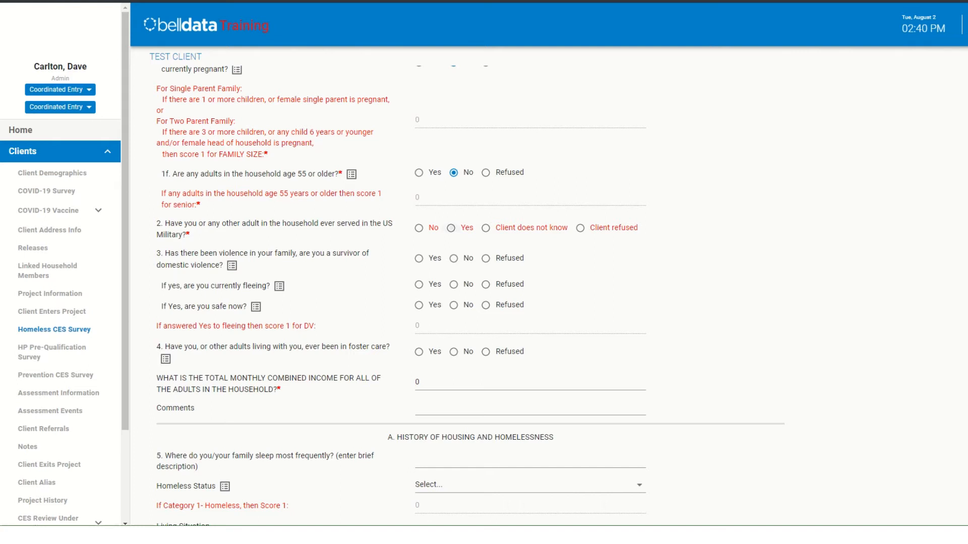
pyautogui.click(451, 228)
pyautogui.click(419, 259)
pyautogui.click(453, 284)
pyautogui.click(419, 305)
pyautogui.scroll(-2, 484, 287)
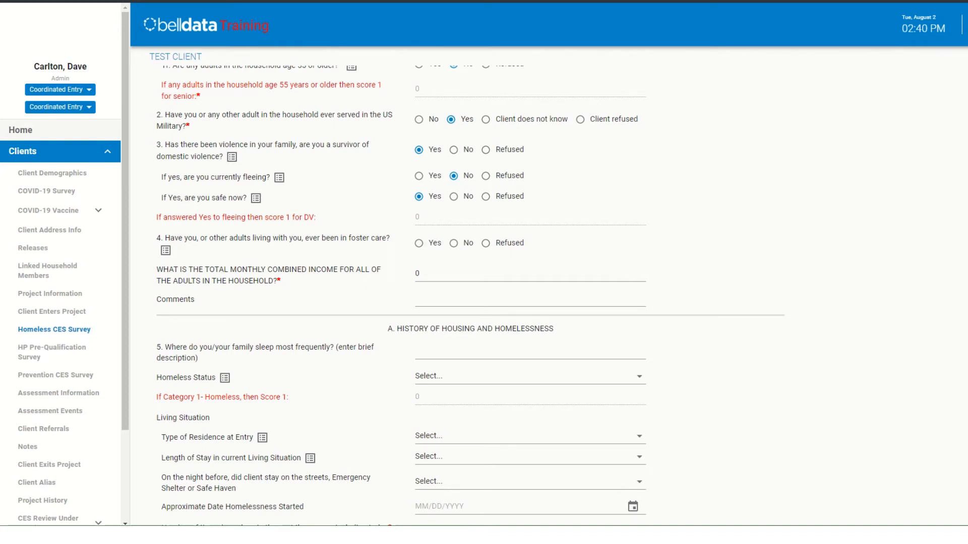
pyautogui.click(419, 244)
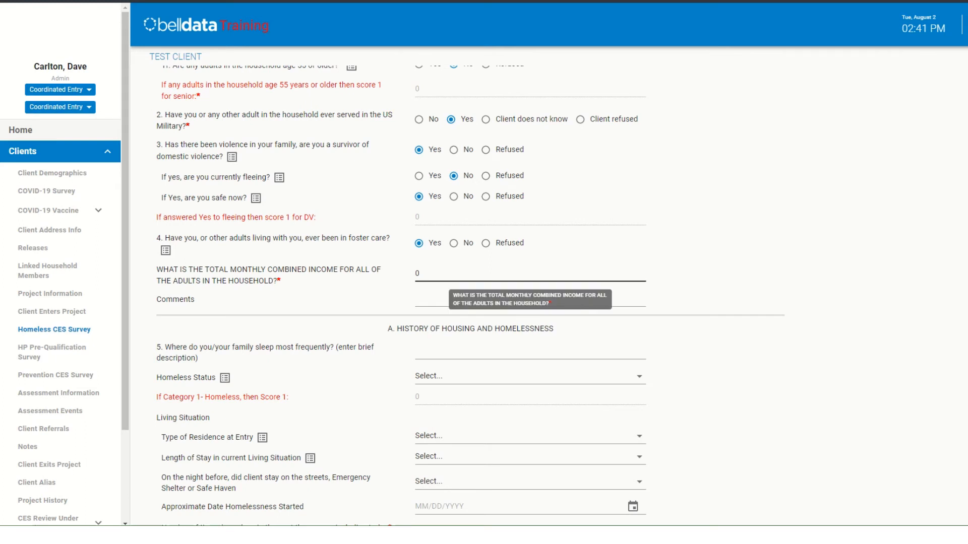
# - Enter 1000.00 as the total monthly combined income for all adults in the household
pyautogui.doubleClick(418, 273)
pyautogui.write('10000')
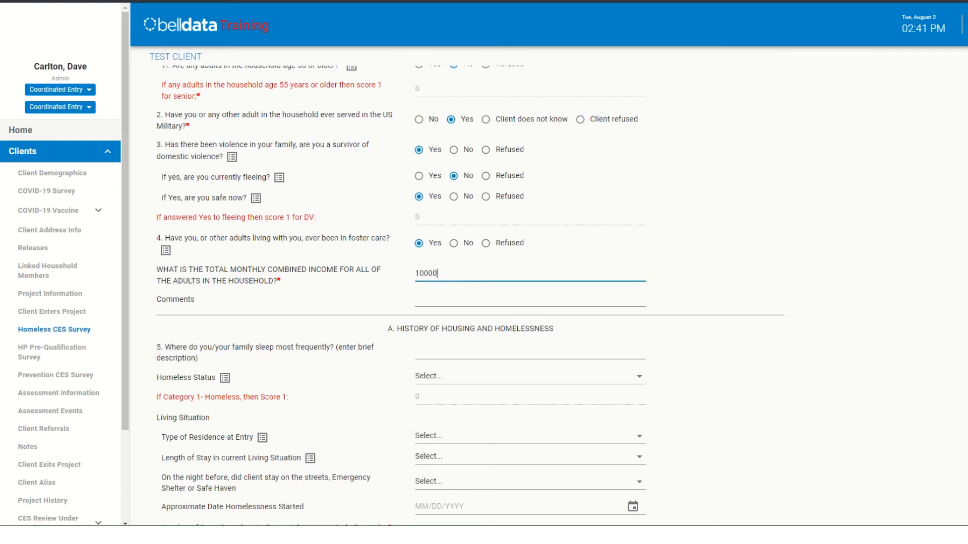
pyautogui.press('BackSpace')
pyautogui.write('.00')
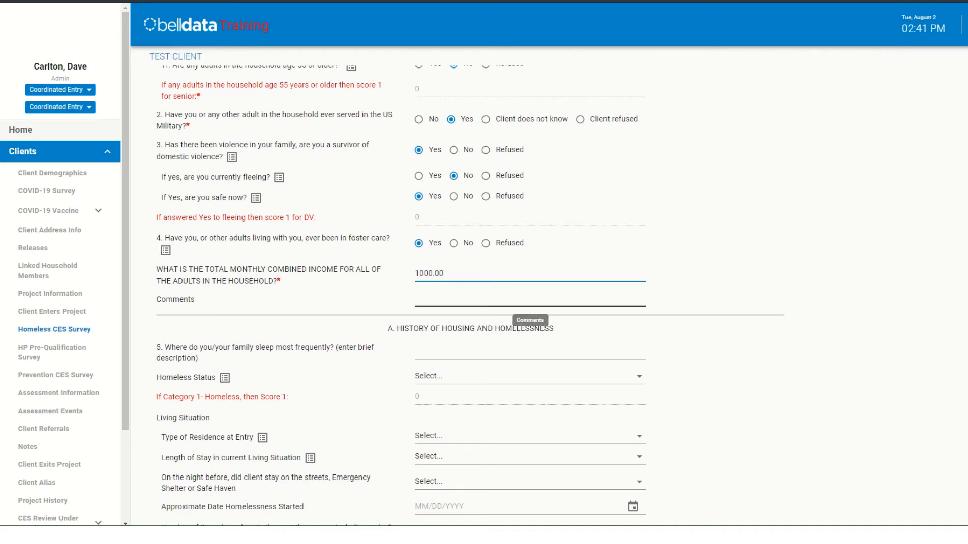
pyautogui.click(529, 300)
# - In the housing history section, enter "By bus stop" as the usual sleeping place and set Homeless Status to Category 1 - Homeless
pyautogui.scroll(-2, 529, 299)
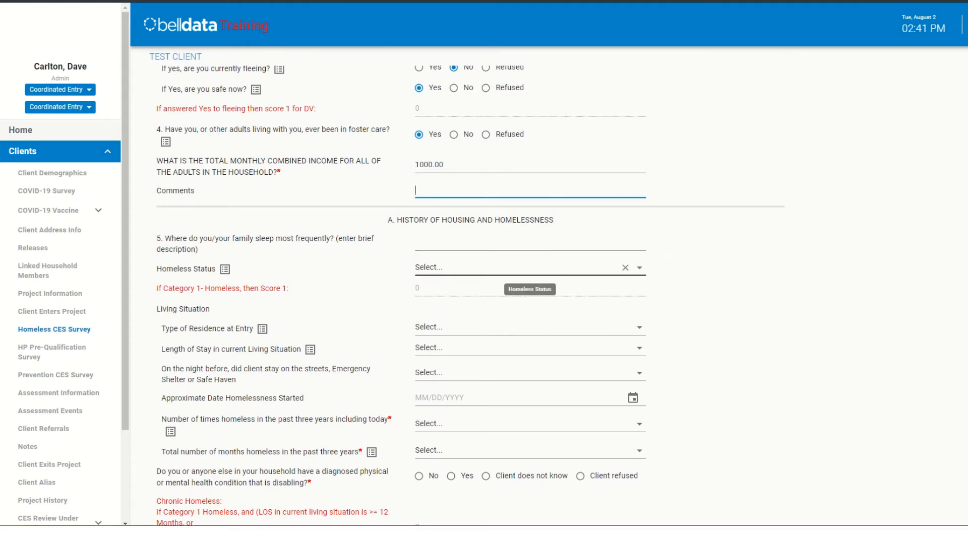
pyautogui.click(529, 243)
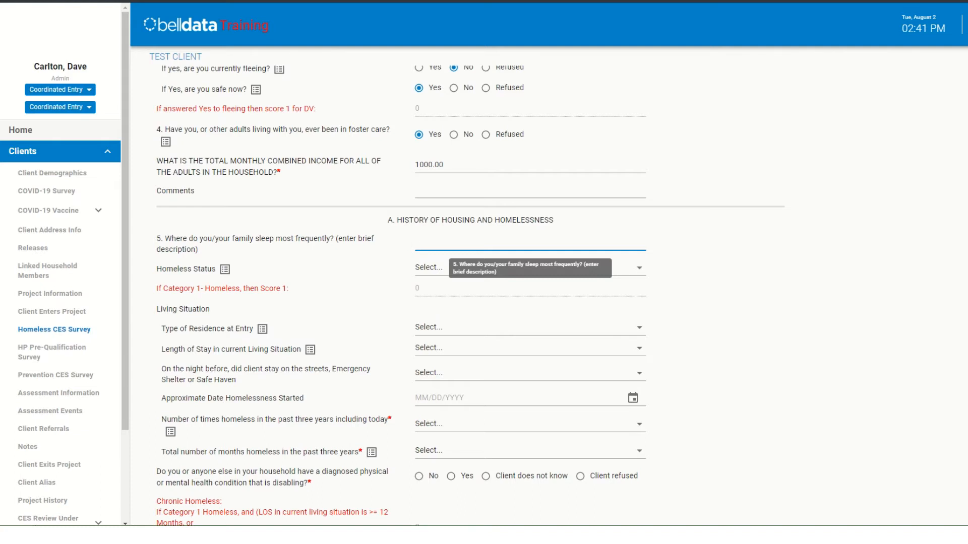
pyautogui.write('By bus stop')
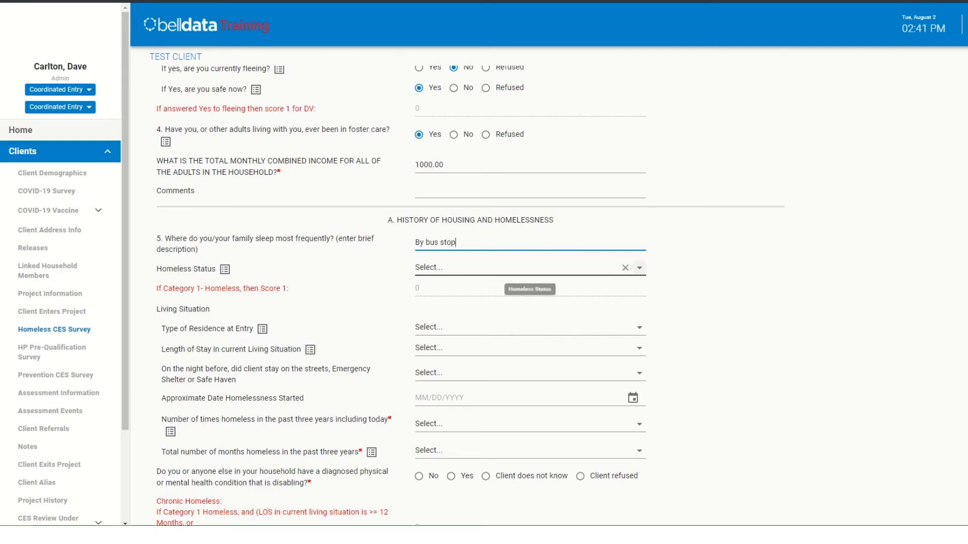
pyautogui.click(639, 268)
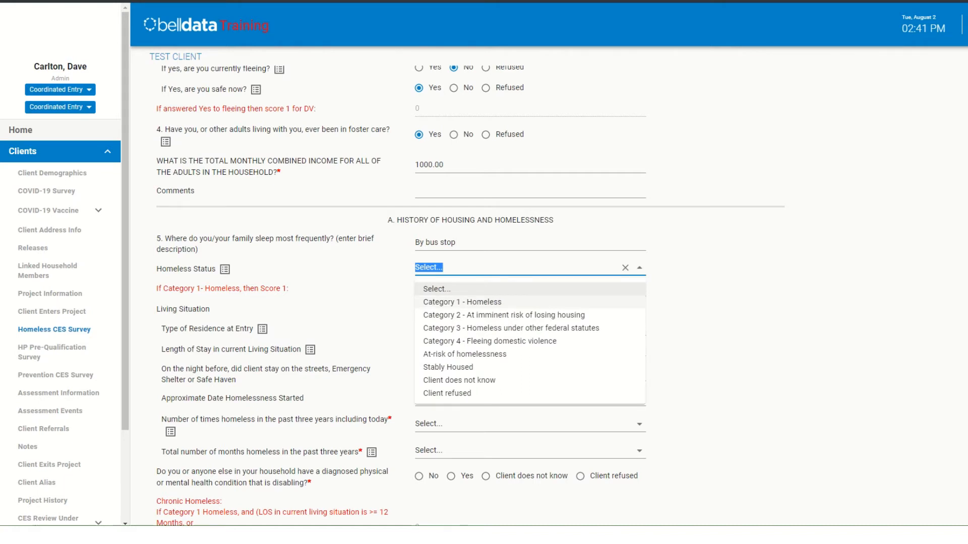
pyautogui.click(462, 302)
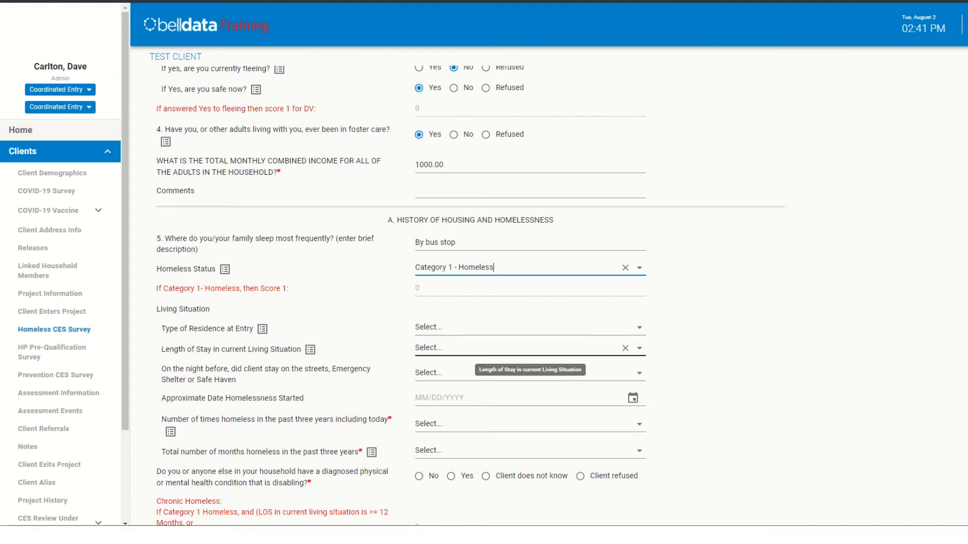
# - Record the living situation as Place not meant for human habitation, One night or less, No for the night before, and homelessness started 08/01/2022
pyautogui.click(639, 328)
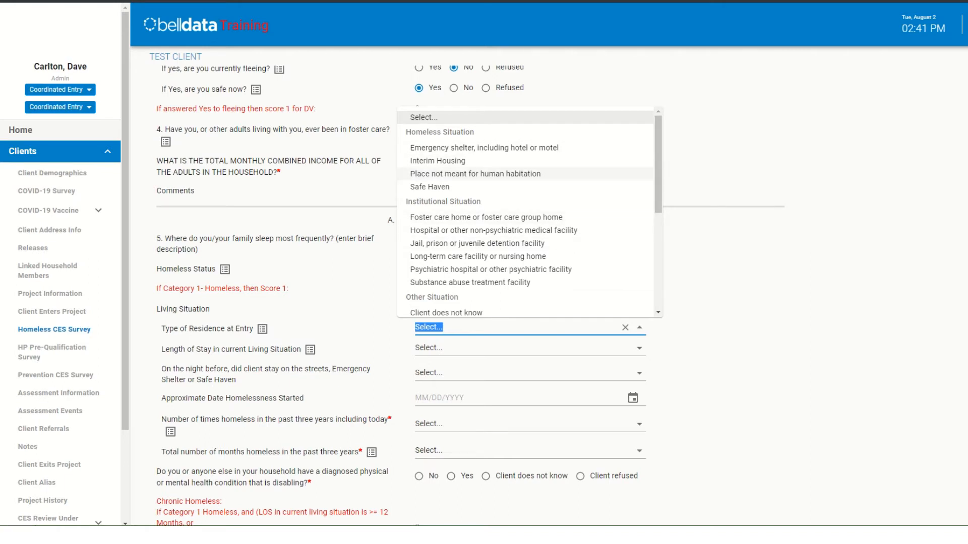
pyautogui.click(475, 174)
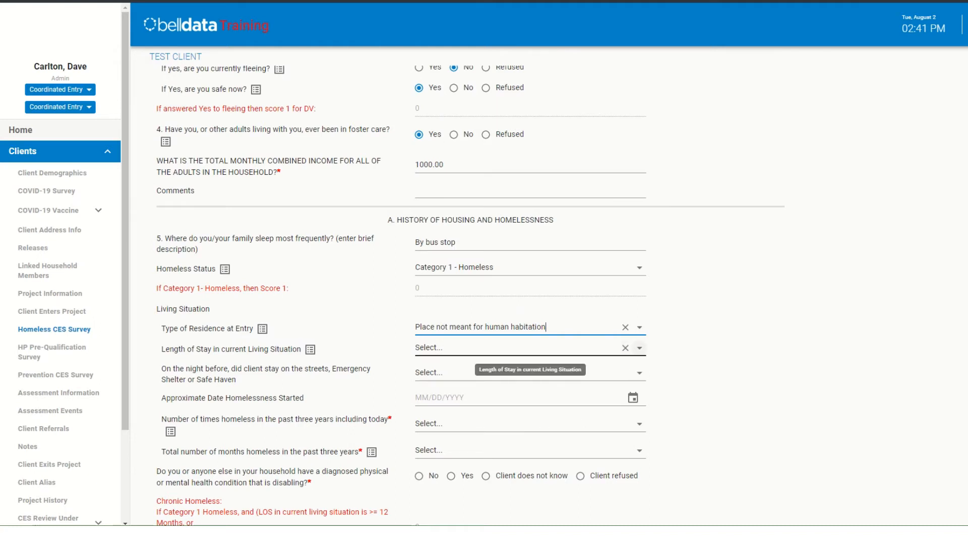
pyautogui.click(639, 348)
pyautogui.click(474, 382)
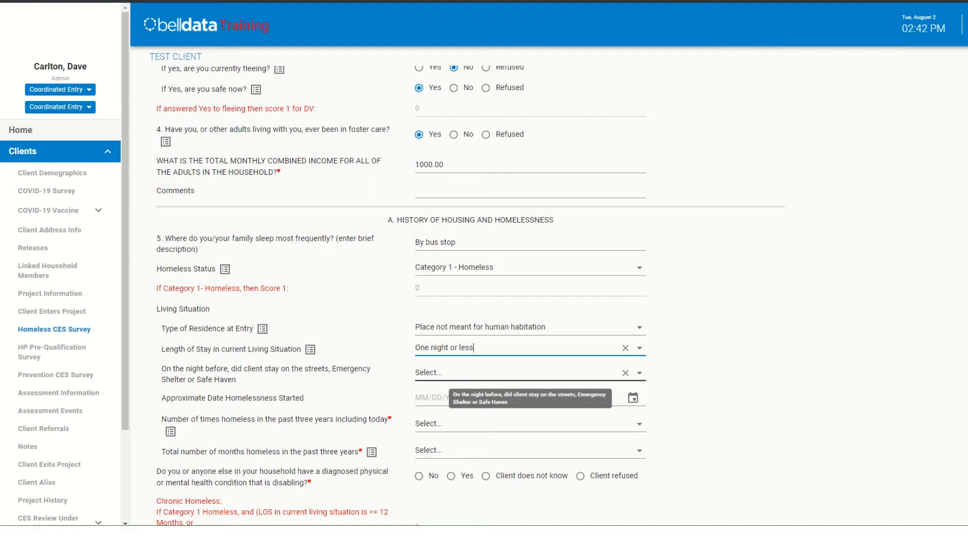
pyautogui.click(639, 373)
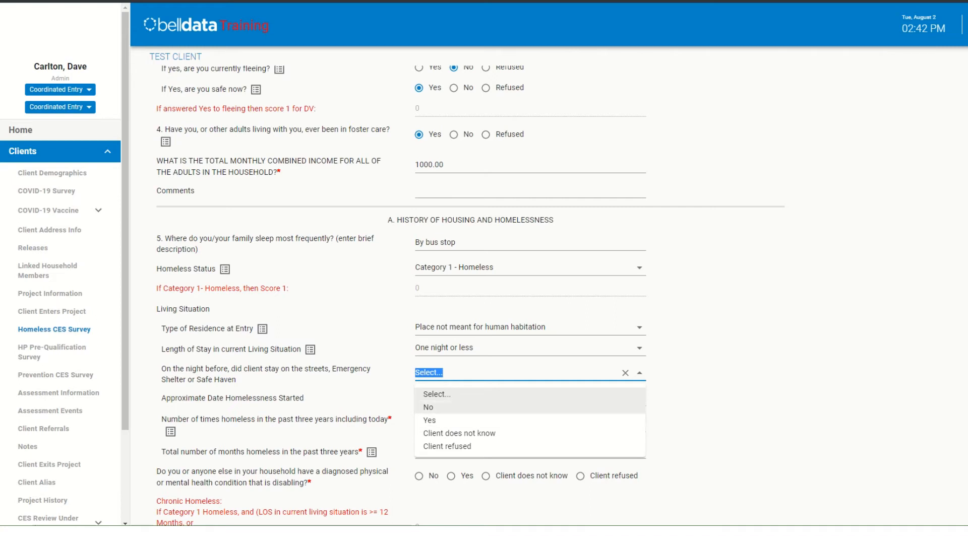
pyautogui.click(428, 408)
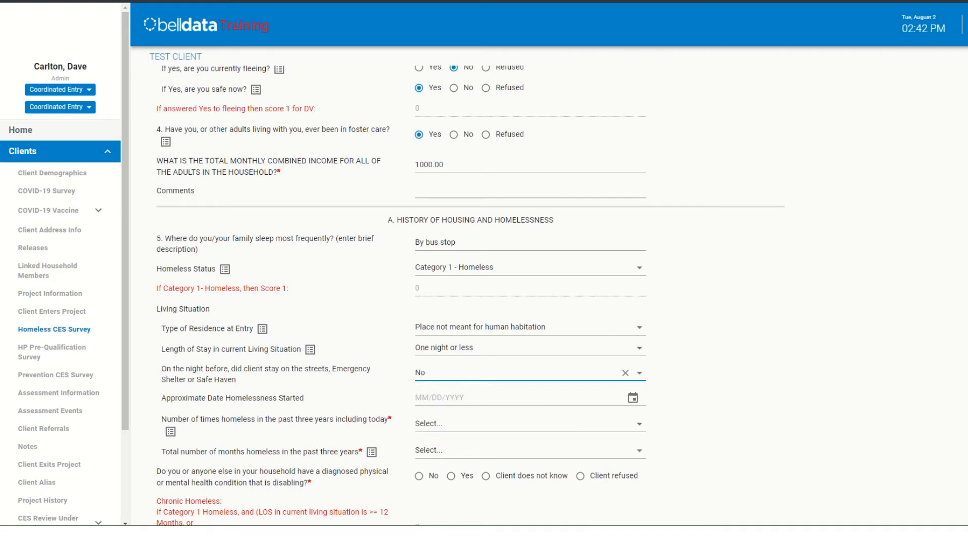
pyautogui.click(632, 398)
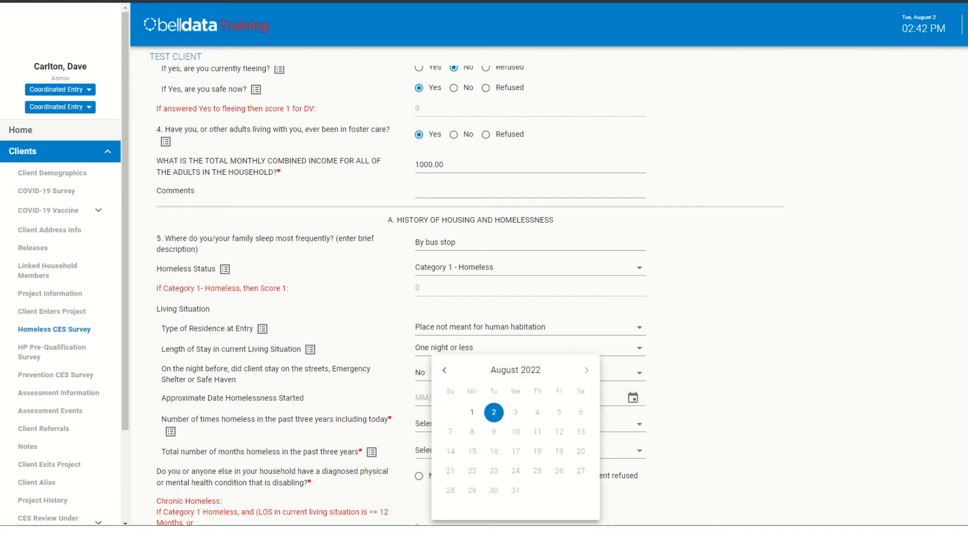
pyautogui.click(473, 413)
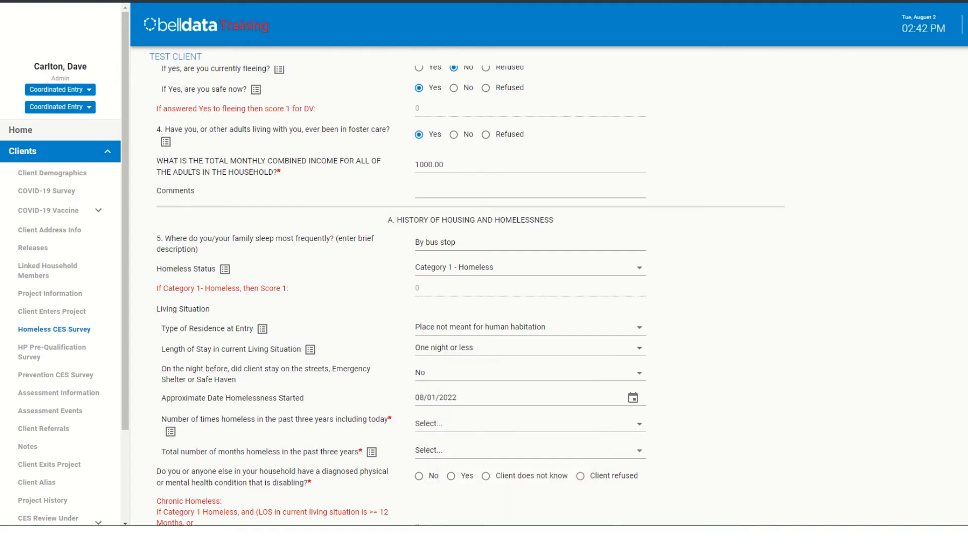
# - Set times homeless to One Time and total months to One month (this time is the first month), and answer Yes to a disabling condition
pyautogui.scroll(-2, 504, 302)
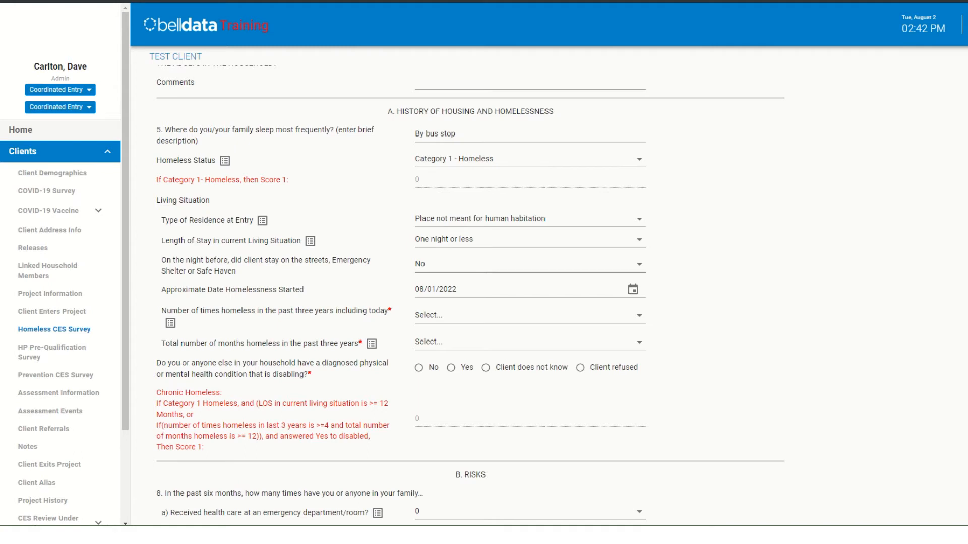
pyautogui.click(639, 316)
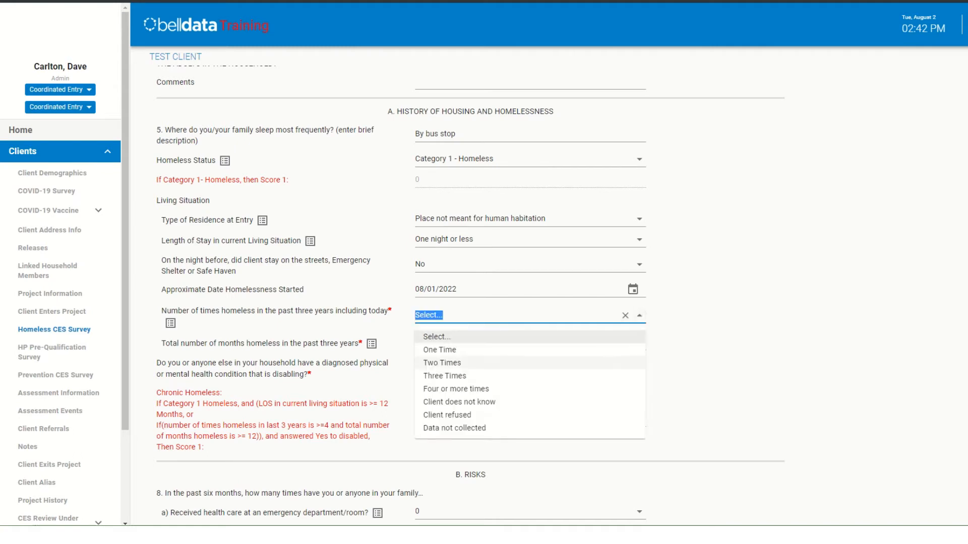
pyautogui.click(529, 350)
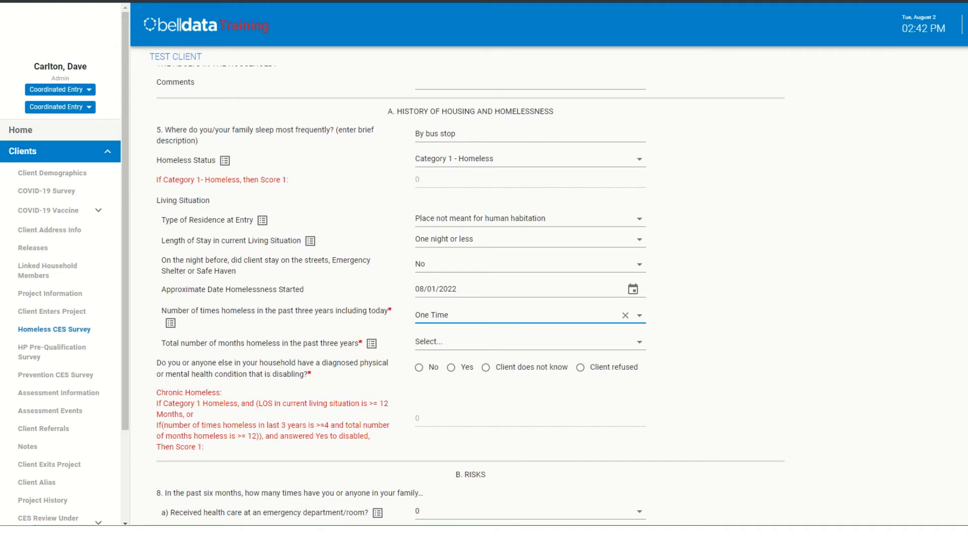
pyautogui.click(505, 341)
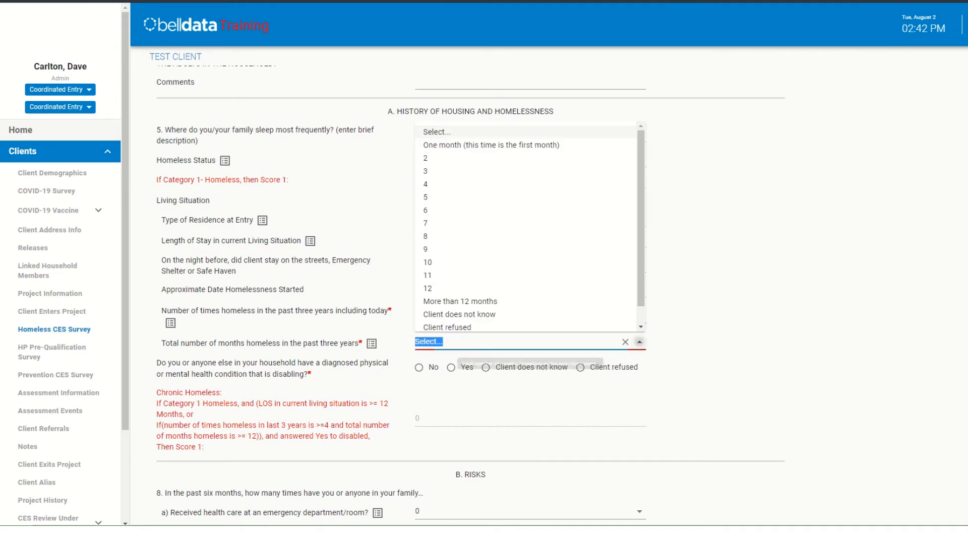
pyautogui.click(491, 145)
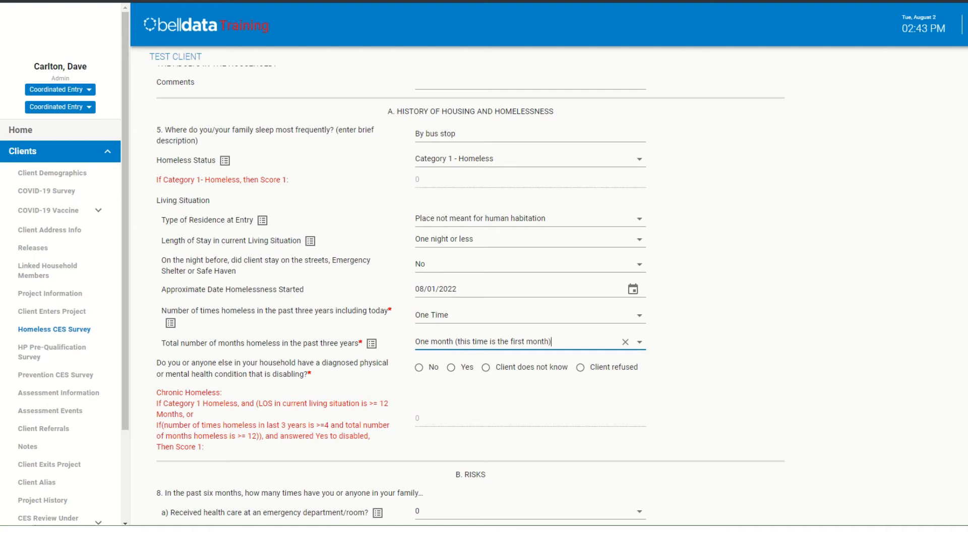
pyautogui.click(451, 368)
# - In Risks question 8, set emergency room care, overnight hospital stays, and crisis service use to 1, and keep times in jail at 0
pyautogui.scroll(-5, 451, 368)
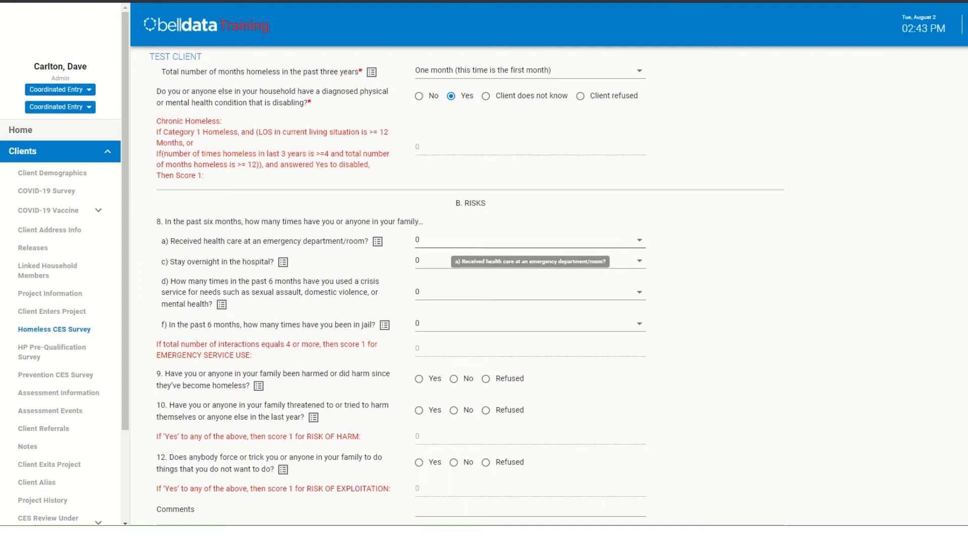
pyautogui.click(639, 240)
pyautogui.click(426, 288)
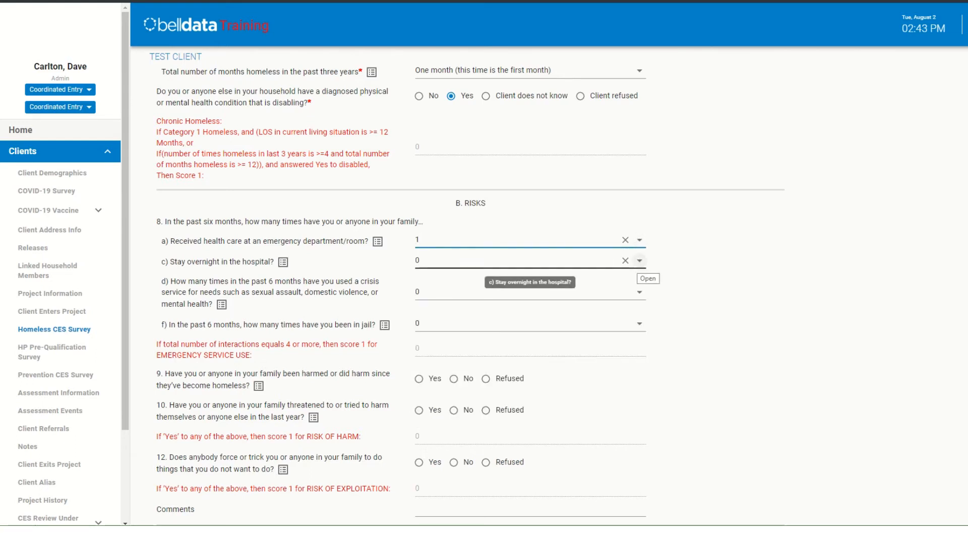
pyautogui.click(640, 261)
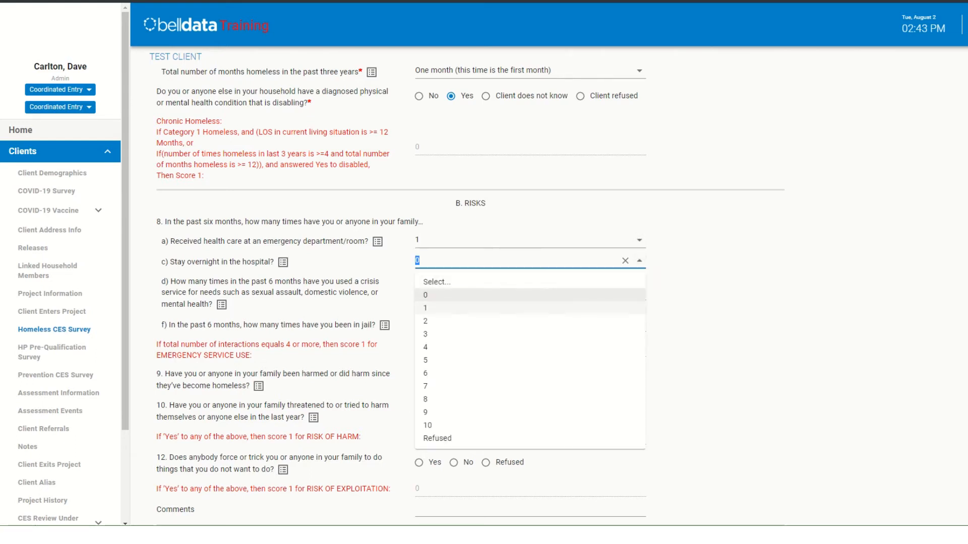
pyautogui.click(529, 308)
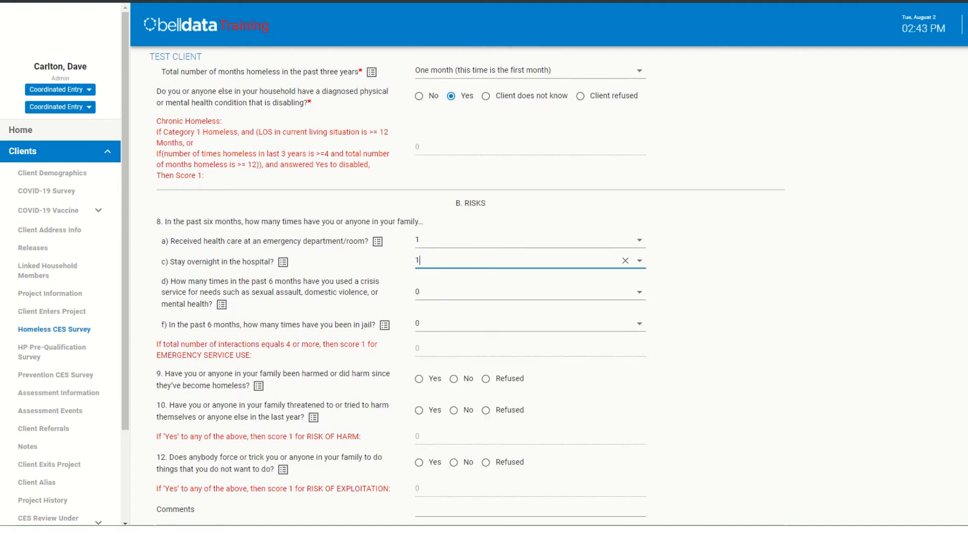
pyautogui.click(639, 292)
pyautogui.click(529, 340)
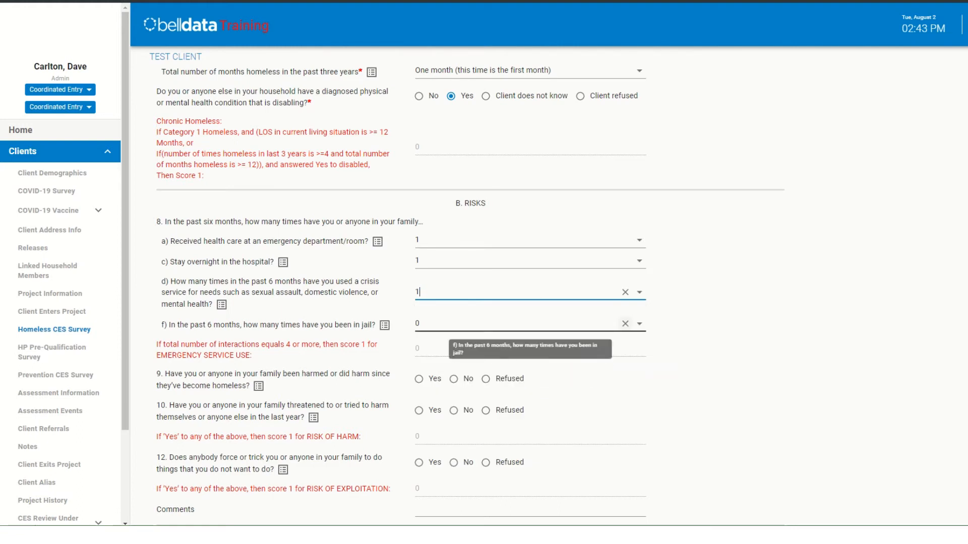
pyautogui.click(639, 324)
pyautogui.click(530, 358)
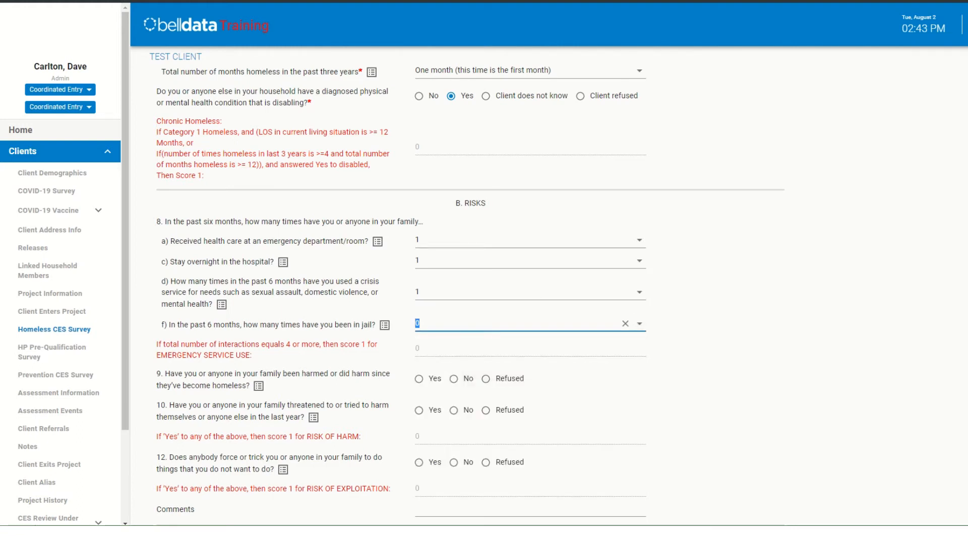
# - Answer No to Risks questions 9, 10 and 12 about being harmed, threatening harm, and being forced or tricked
pyautogui.scroll(-1, 504, 292)
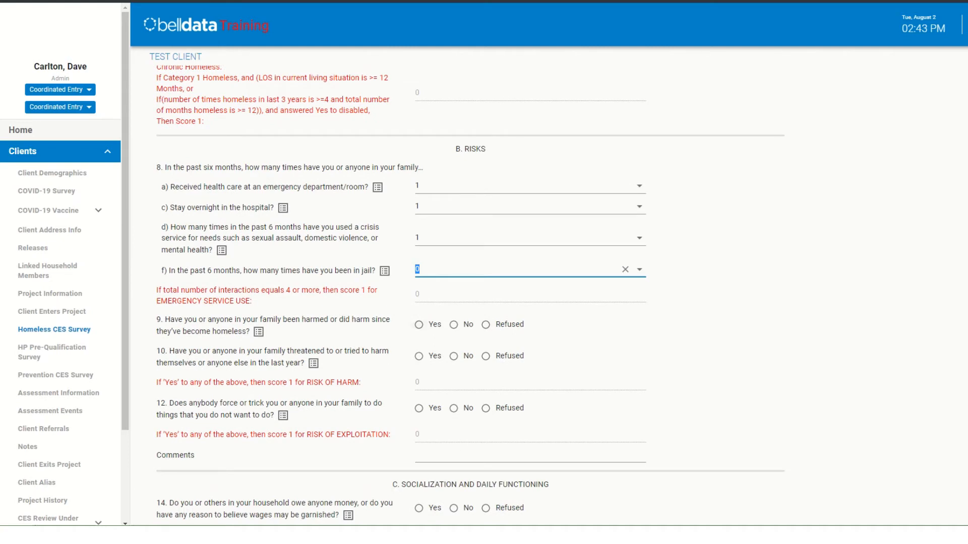
pyautogui.click(454, 325)
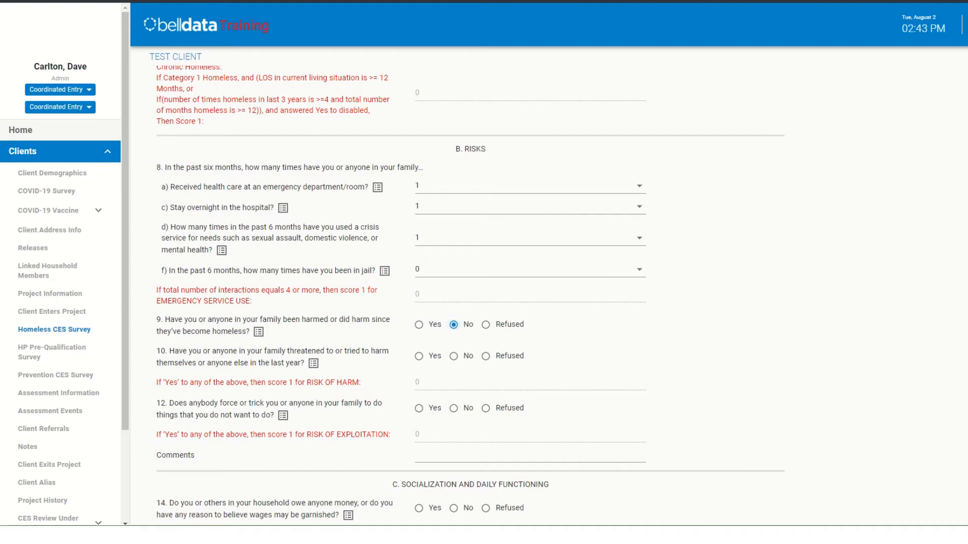
pyautogui.click(454, 356)
pyautogui.scroll(-2, 453, 354)
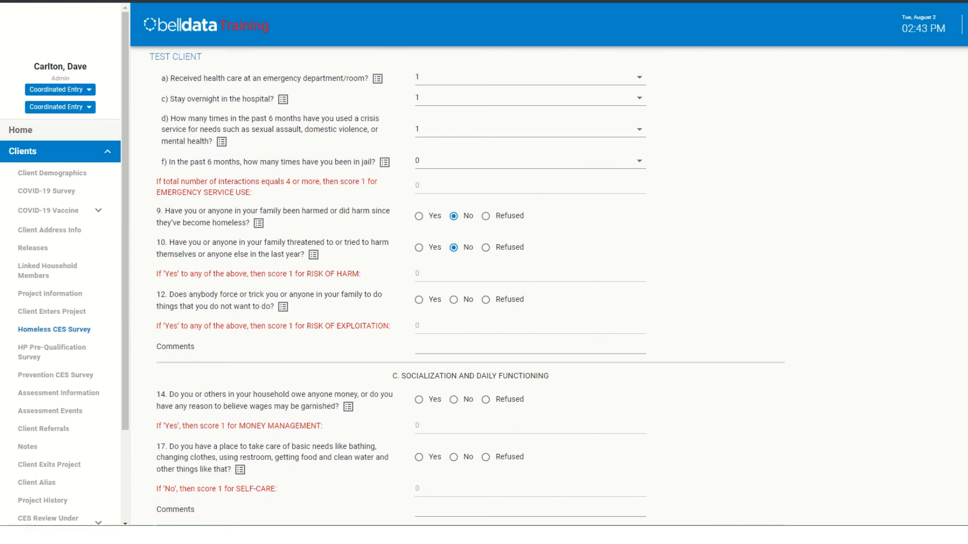
pyautogui.click(454, 300)
# - In Socialization and Daily Functioning, answer No to owing money and to having a place to take care of basic needs
pyautogui.scroll(-2, 454, 299)
pyautogui.scroll(-1, 471, 287)
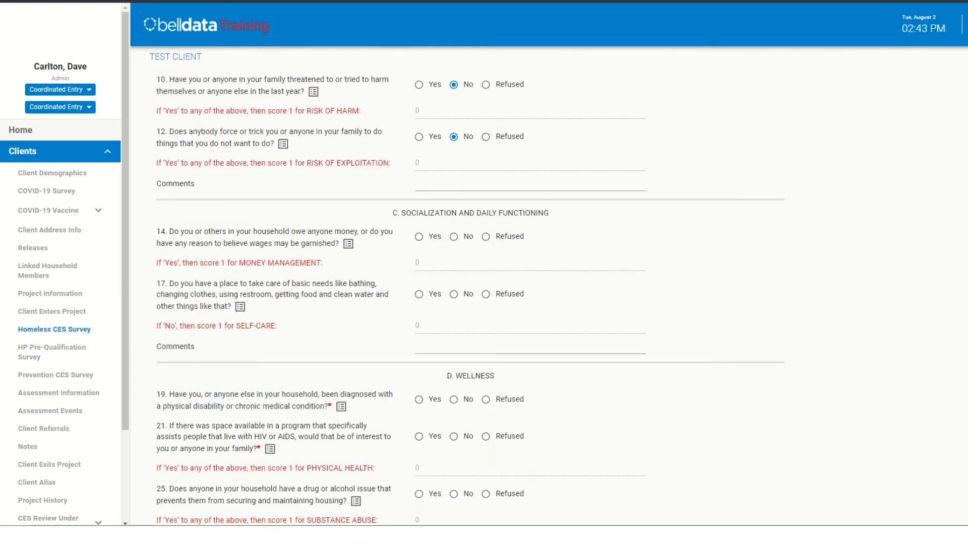
pyautogui.scroll(-2, 470, 287)
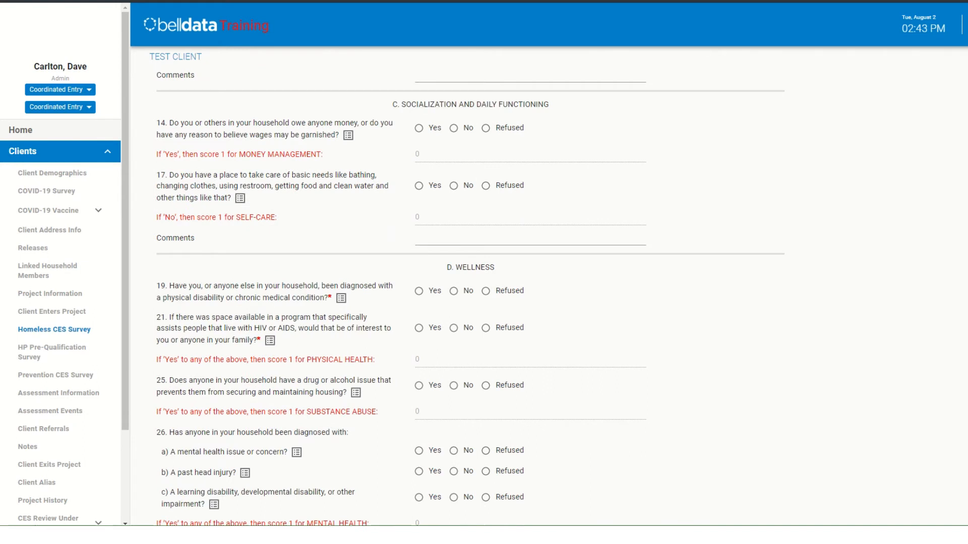
pyautogui.click(454, 128)
pyautogui.click(454, 186)
# - In the Wellness section, answer Yes to a physical disability or chronic condition and to interest in an HIV or AIDS assistance program
pyautogui.scroll(-2, 454, 218)
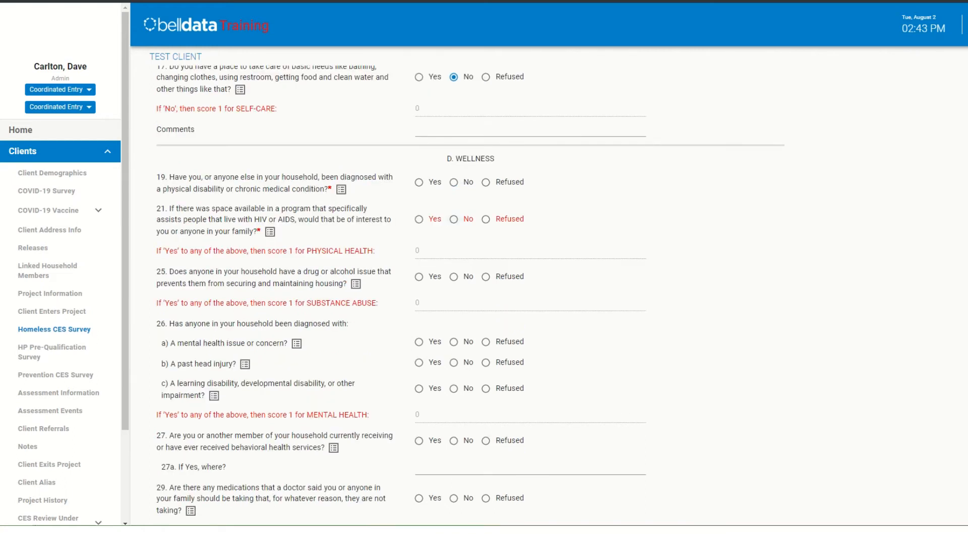
pyautogui.scroll(-2, 453, 282)
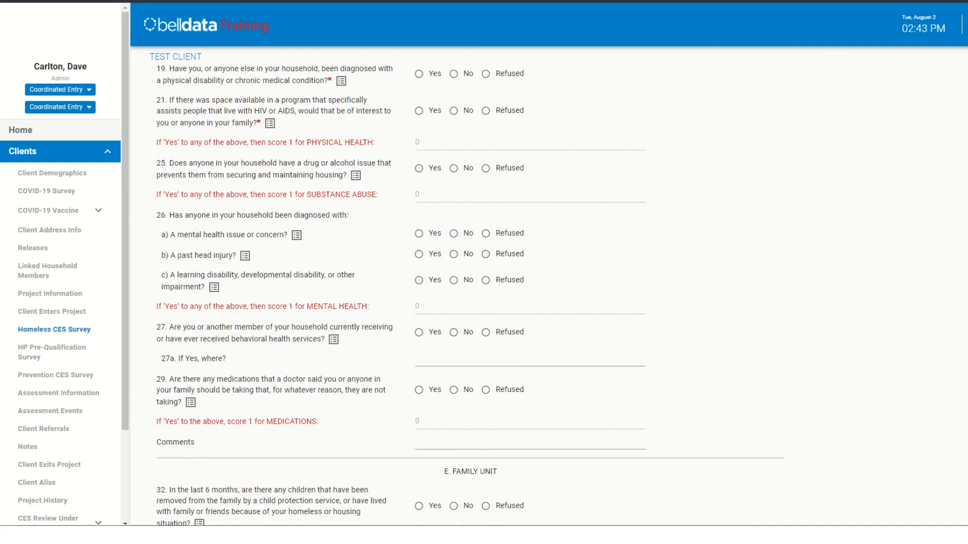
pyautogui.scroll(2, 454, 282)
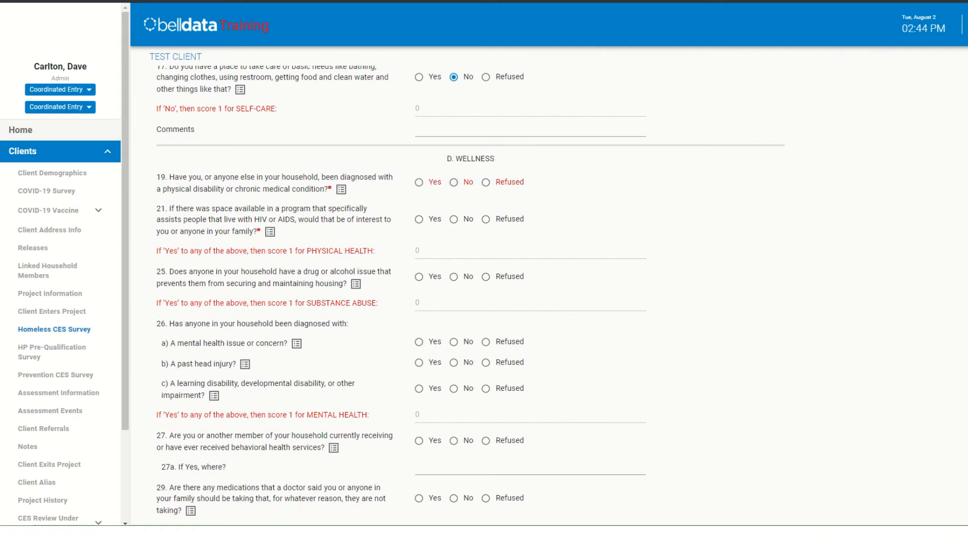
pyautogui.click(419, 182)
pyautogui.click(418, 220)
# - Answer Yes to a drug or alcohol issue and a mental health concern, and No to past head injury and learning or developmental disability
pyautogui.scroll(-1, 419, 219)
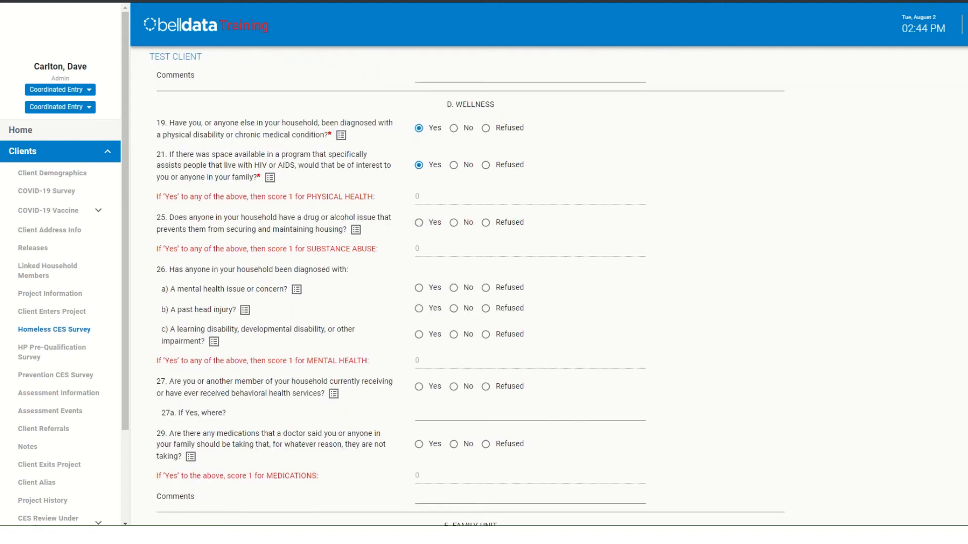
pyautogui.click(419, 222)
pyautogui.click(419, 287)
pyautogui.click(453, 309)
pyautogui.click(453, 335)
pyautogui.scroll(-2, 453, 335)
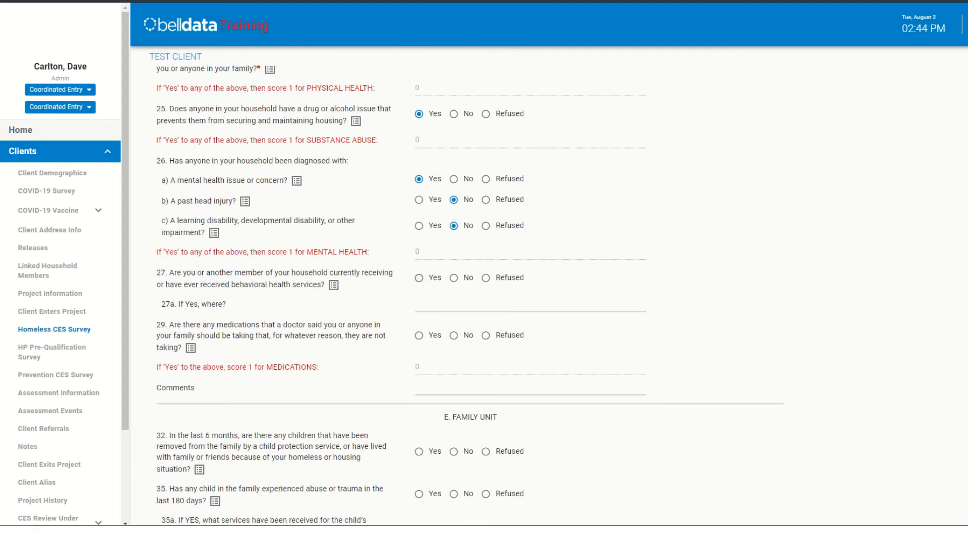
# - In the Wellness section, answer Yes to receiving behavioral health services and to having prescribed medications that are not being taken
pyautogui.click(418, 278)
pyautogui.click(419, 335)
pyautogui.scroll(-3, 419, 336)
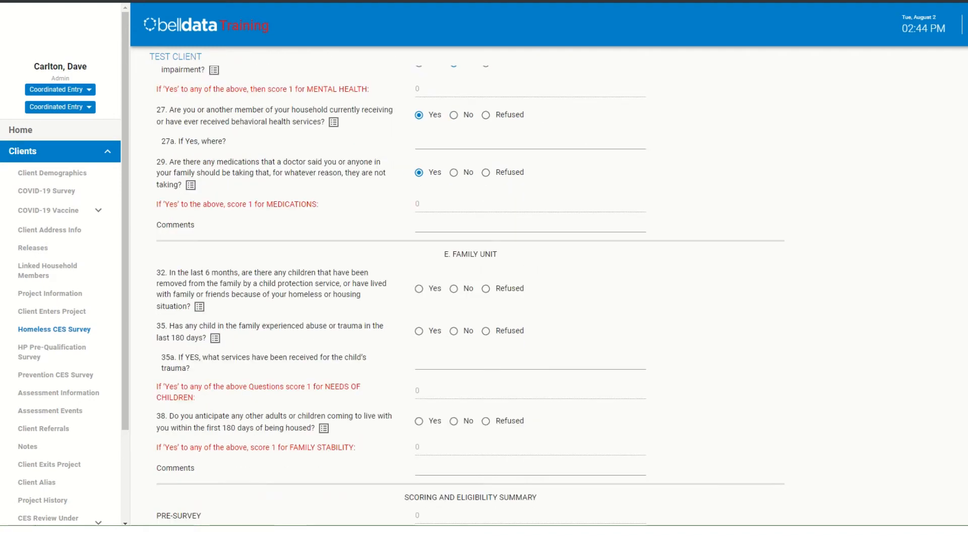
# - In the Family Unit section, answer No to questions 32, 35 and 38 about removed children, child trauma and additional household members
pyautogui.scroll(-3, 454, 242)
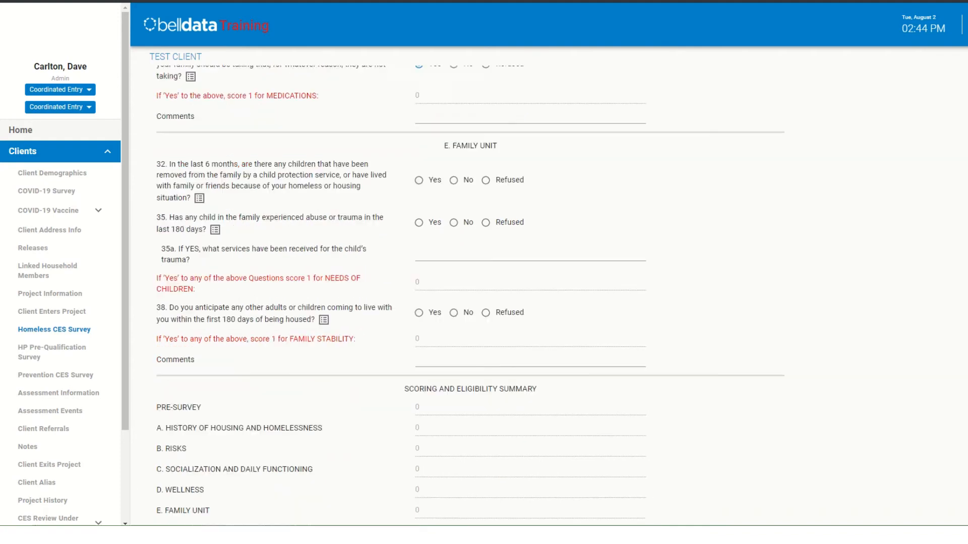
pyautogui.scroll(2, 454, 252)
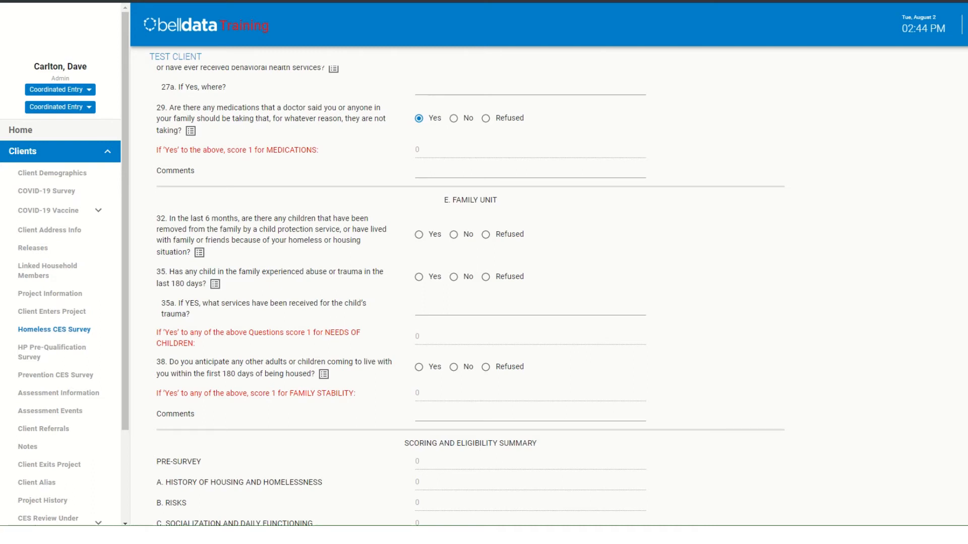
pyautogui.click(454, 235)
pyautogui.click(454, 276)
pyautogui.click(453, 367)
# - Add the Homeless CES Survey entry with its Survey Status left as In Progress
pyautogui.scroll(-2, 484, 303)
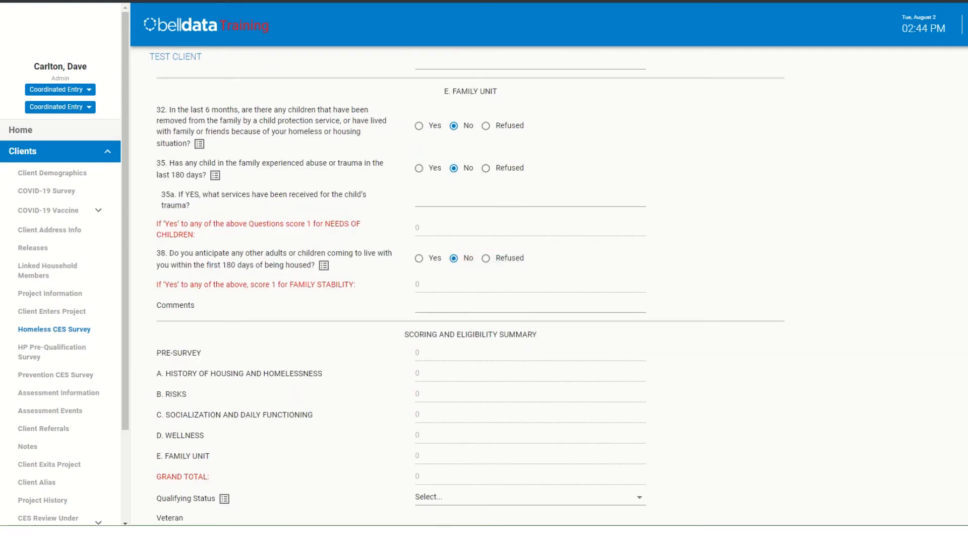
pyautogui.scroll(-3, 484, 302)
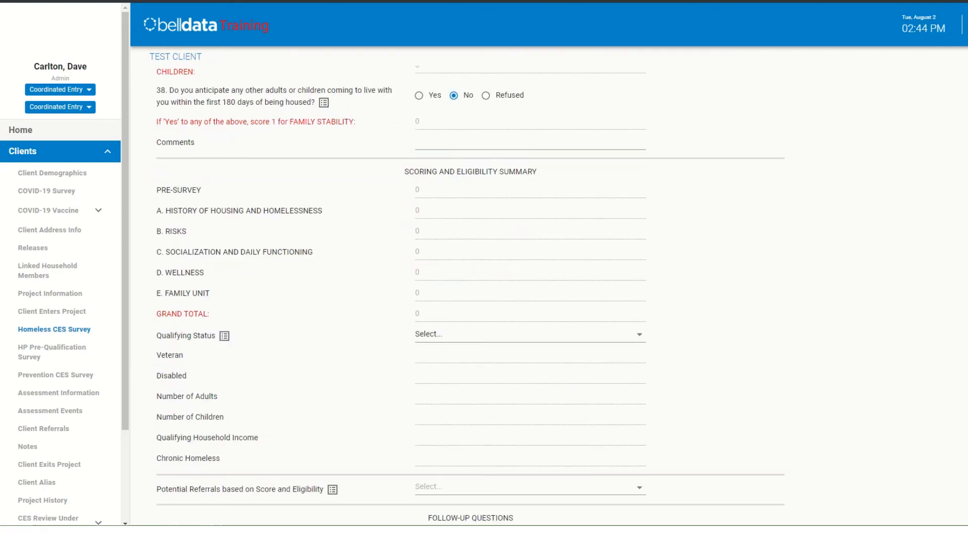
pyautogui.scroll(-5, 484, 303)
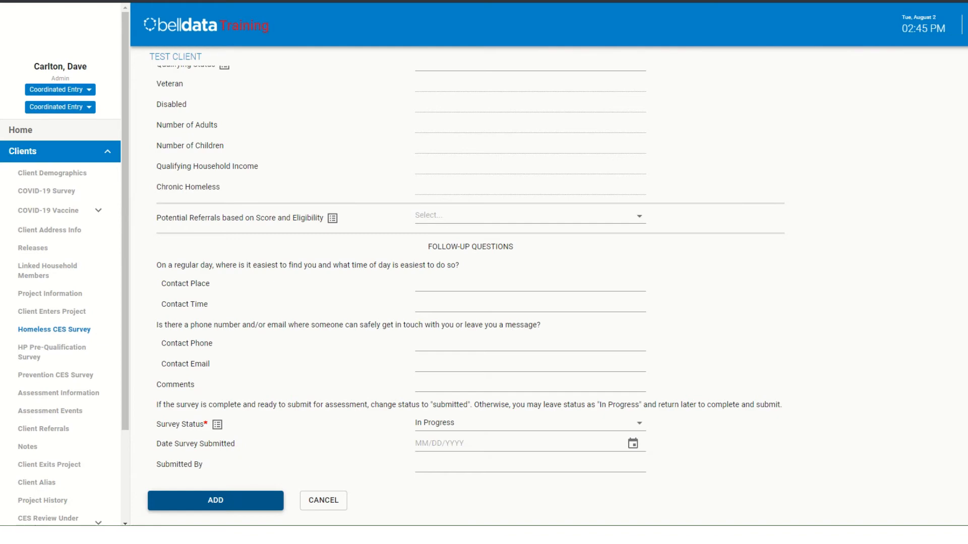
pyautogui.click(215, 500)
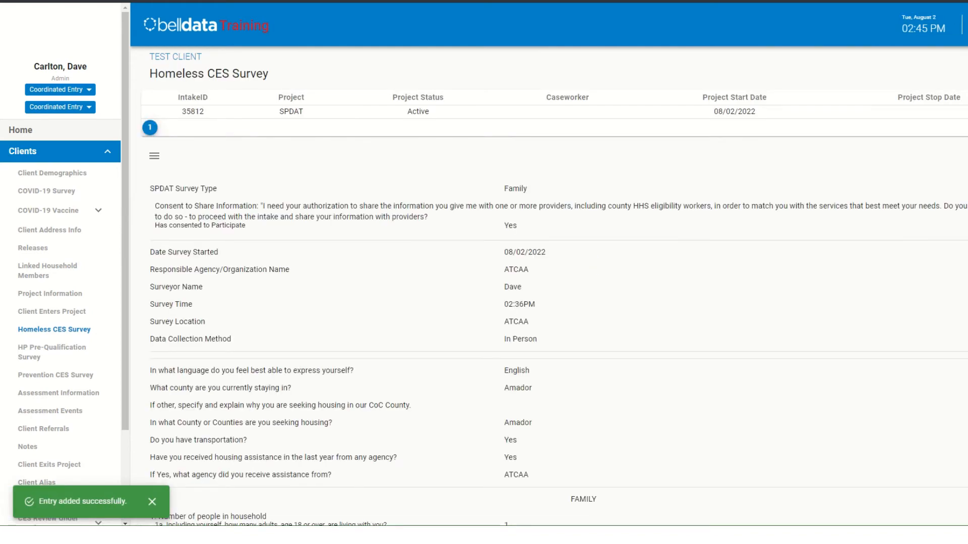
# - Review the saved survey's answers, section scores and the Scoring and Eligibility Summary
pyautogui.scroll(-4, 554, 303)
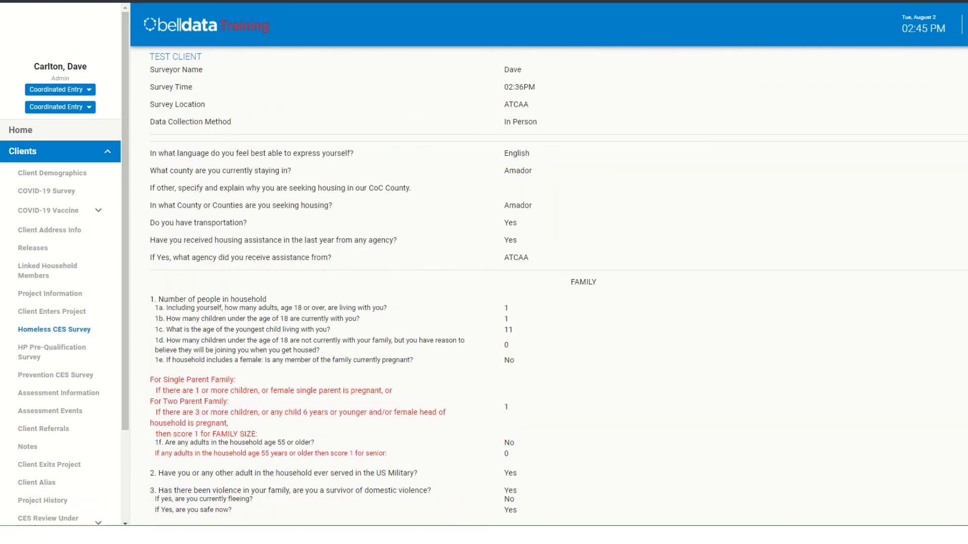
pyautogui.scroll(-8, 555, 303)
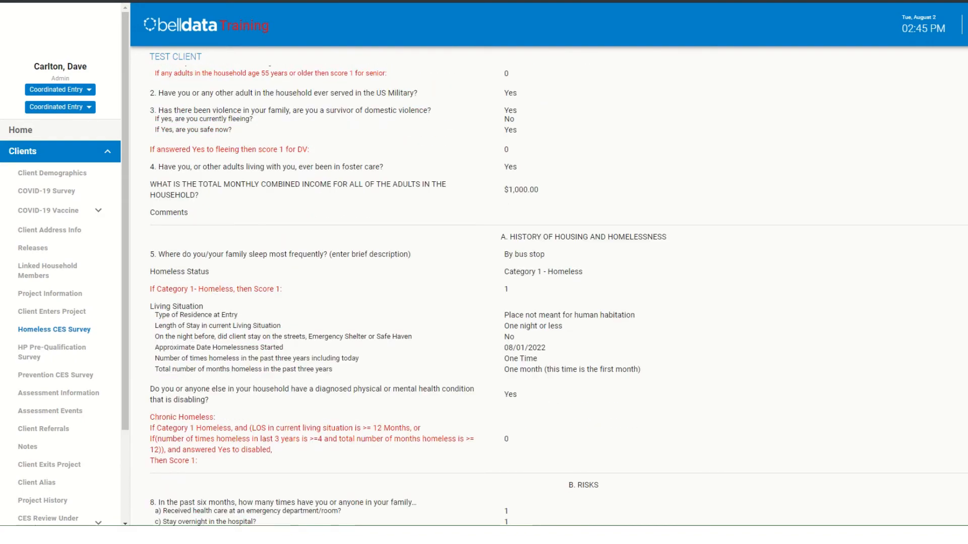
pyautogui.scroll(-12, 555, 303)
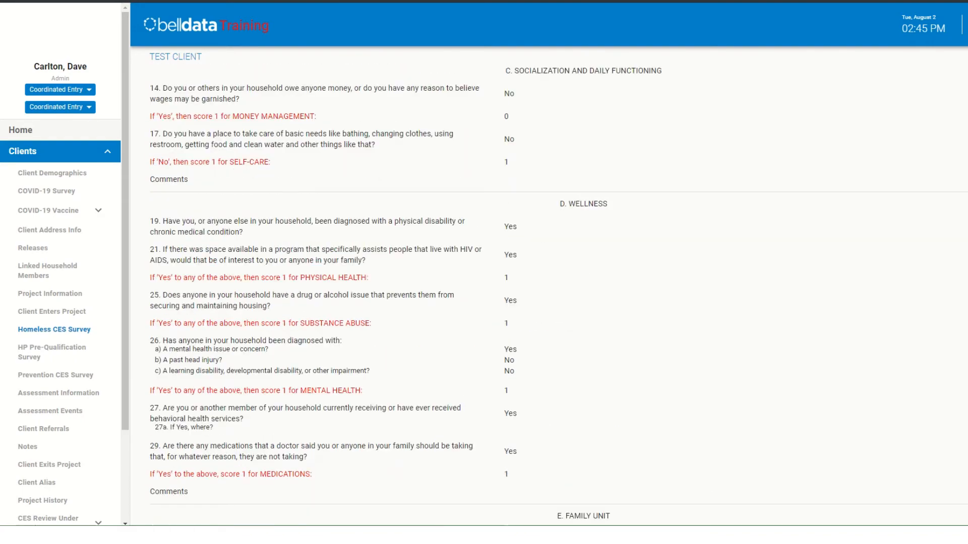
pyautogui.scroll(-15, 555, 302)
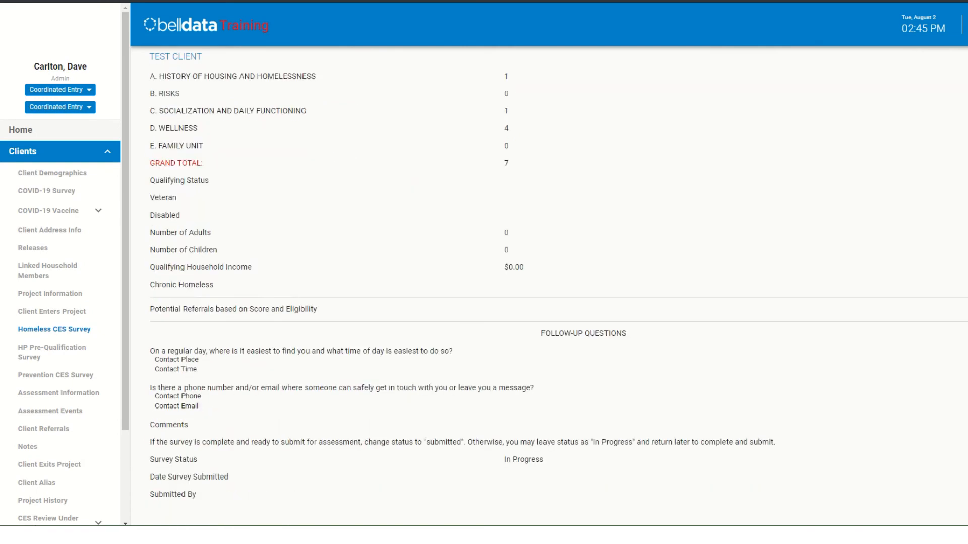
pyautogui.scroll(3, 554, 303)
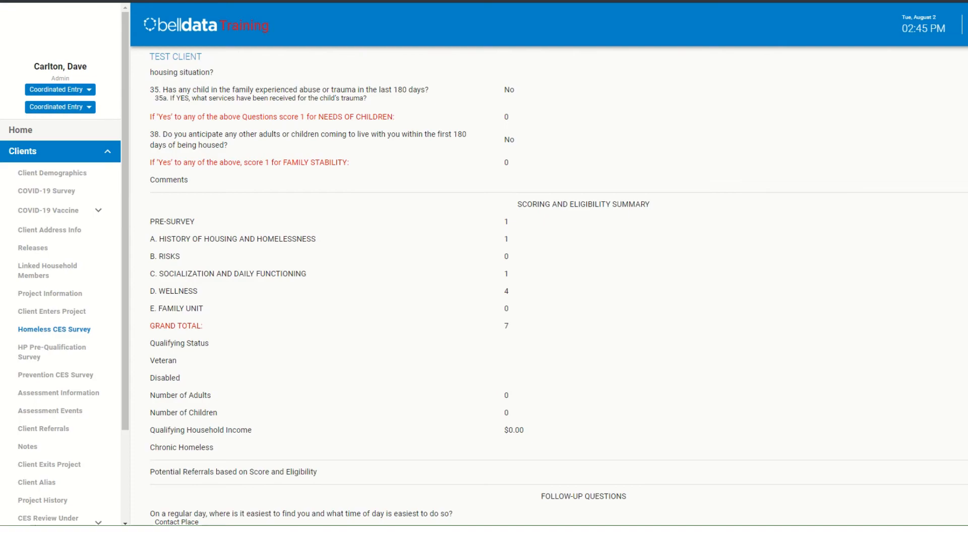
pyautogui.scroll(7, 554, 302)
pyautogui.scroll(20, 554, 297)
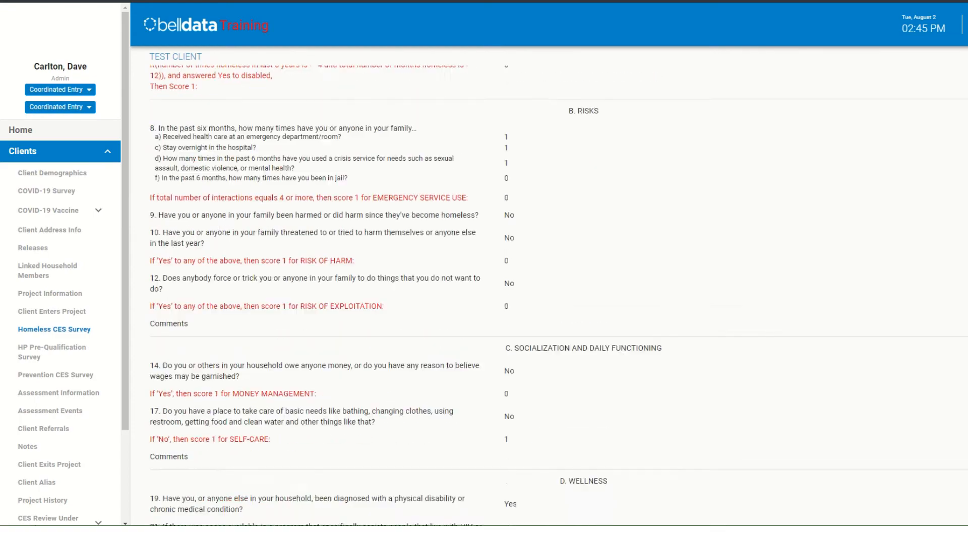
pyautogui.scroll(1, 554, 297)
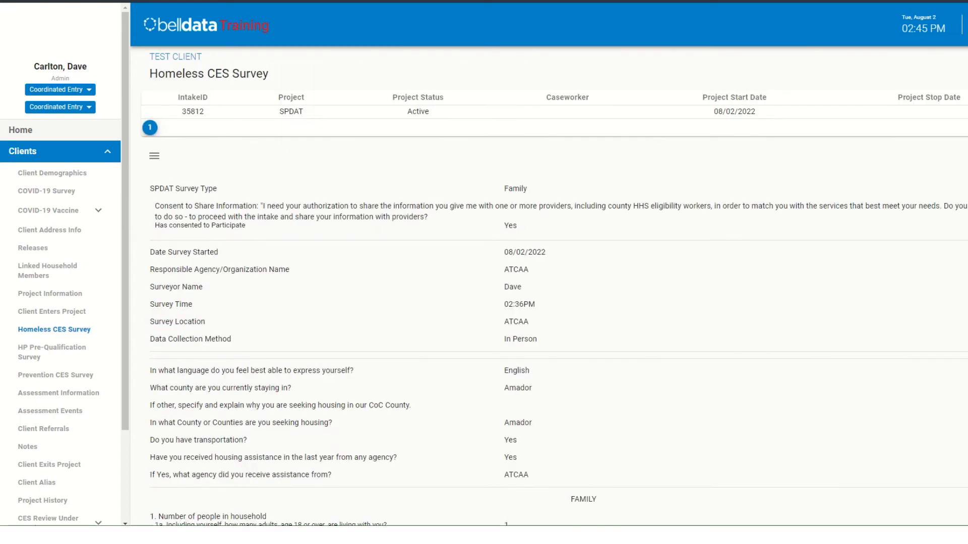
# - Reopen the saved survey for editing and set its Qualifying Status to Category 1 - Homeless
pyautogui.click(154, 156)
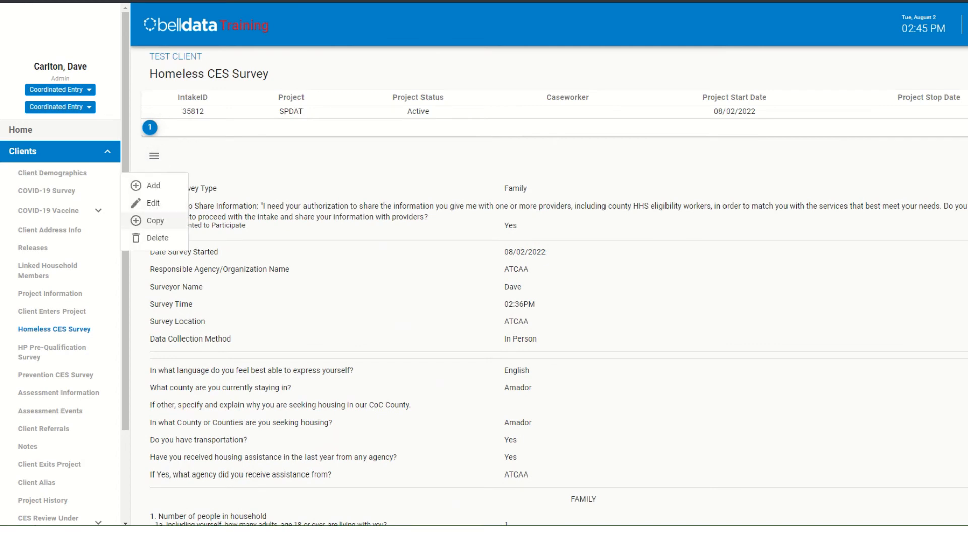
pyautogui.click(157, 182)
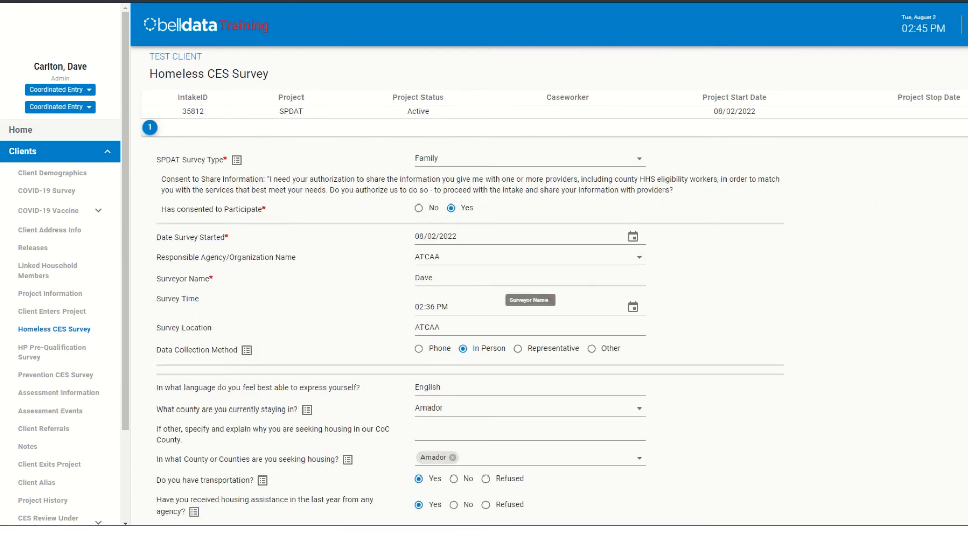
pyautogui.scroll(-2, 529, 297)
pyautogui.scroll(-20, 555, 297)
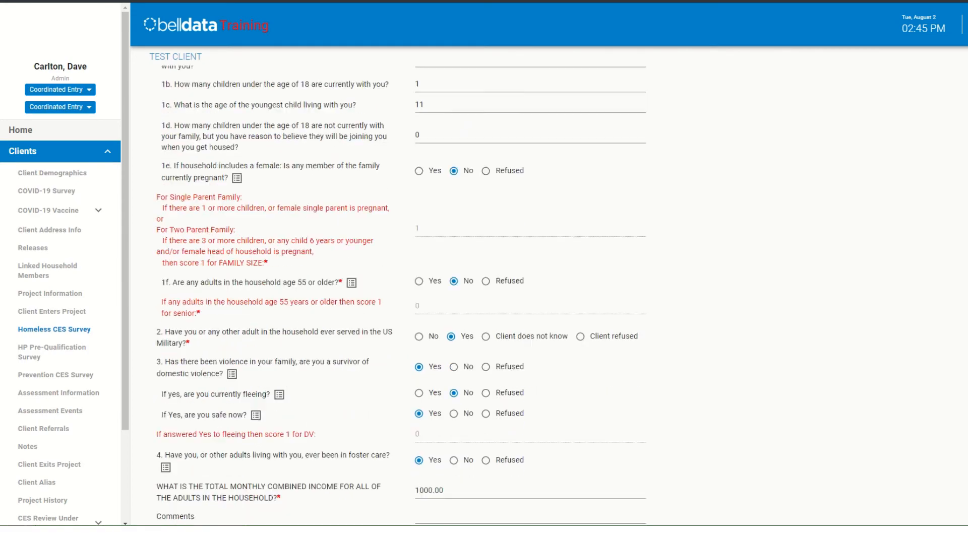
pyautogui.scroll(-7, 555, 297)
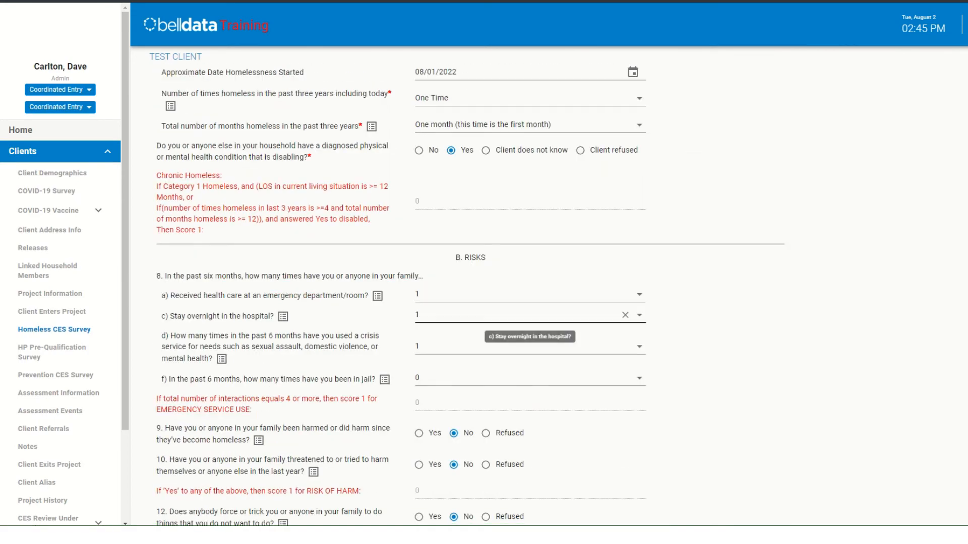
pyautogui.scroll(-5, 554, 297)
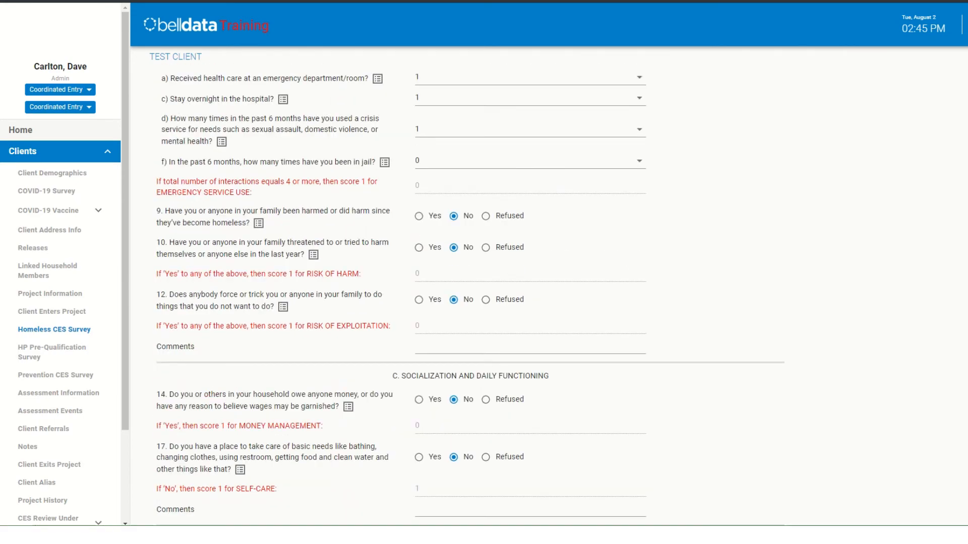
pyautogui.scroll(-5, 555, 298)
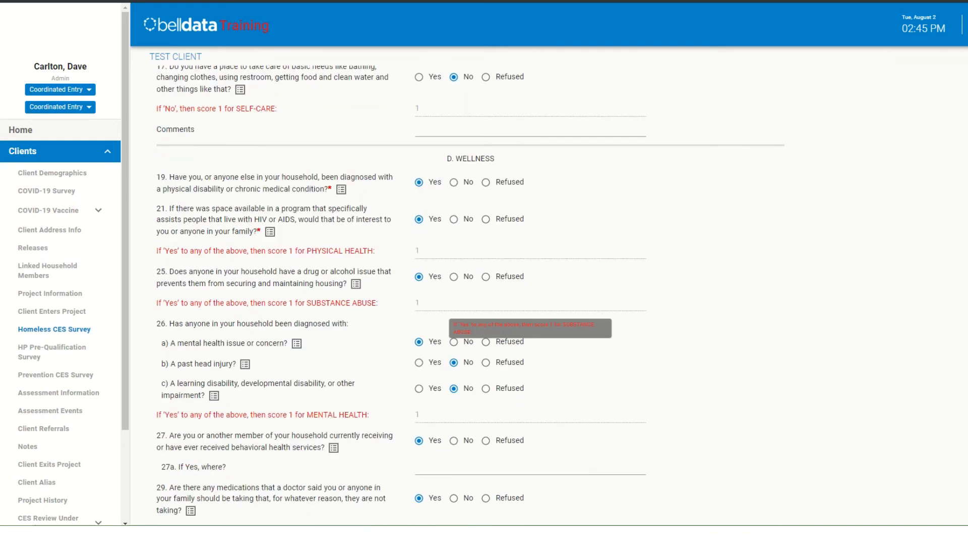
pyautogui.scroll(-5, 554, 297)
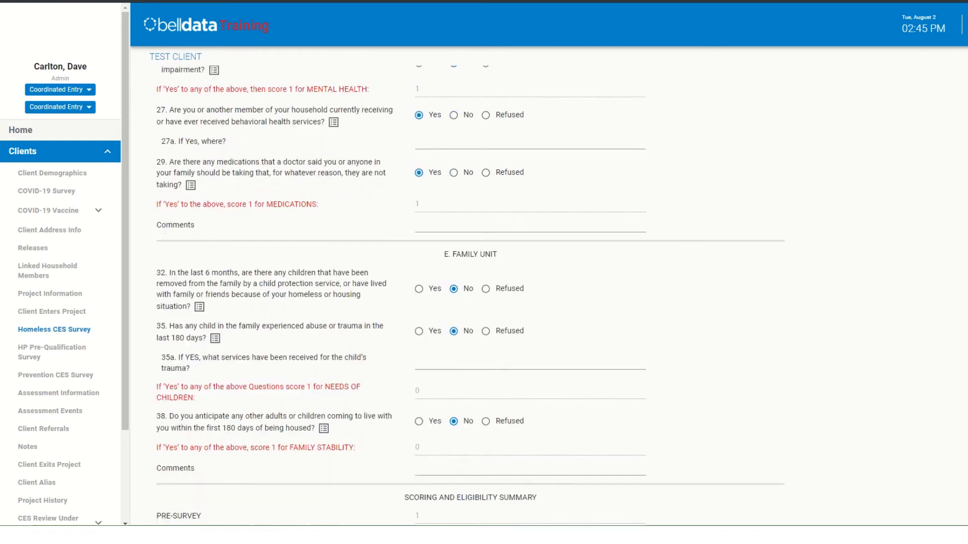
pyautogui.scroll(-3, 554, 298)
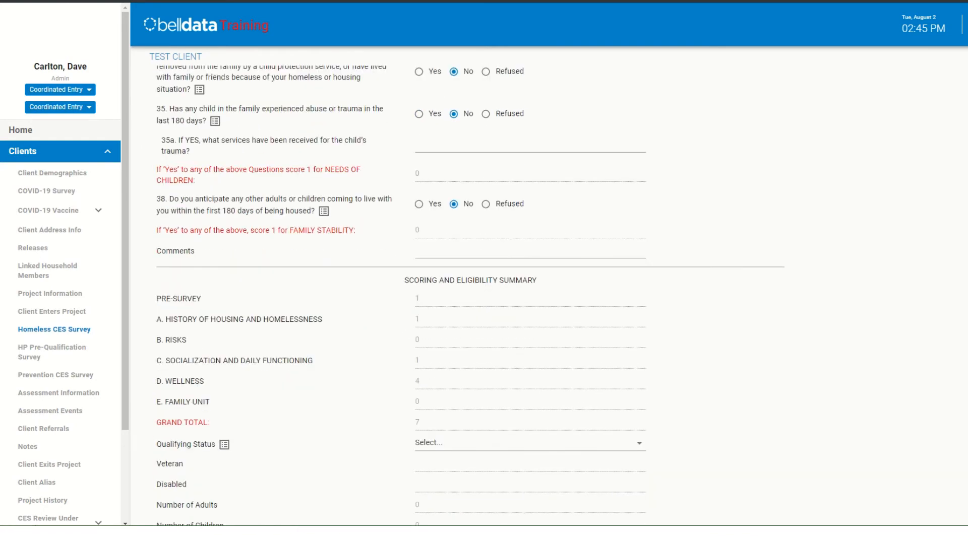
pyautogui.scroll(-5, 529, 308)
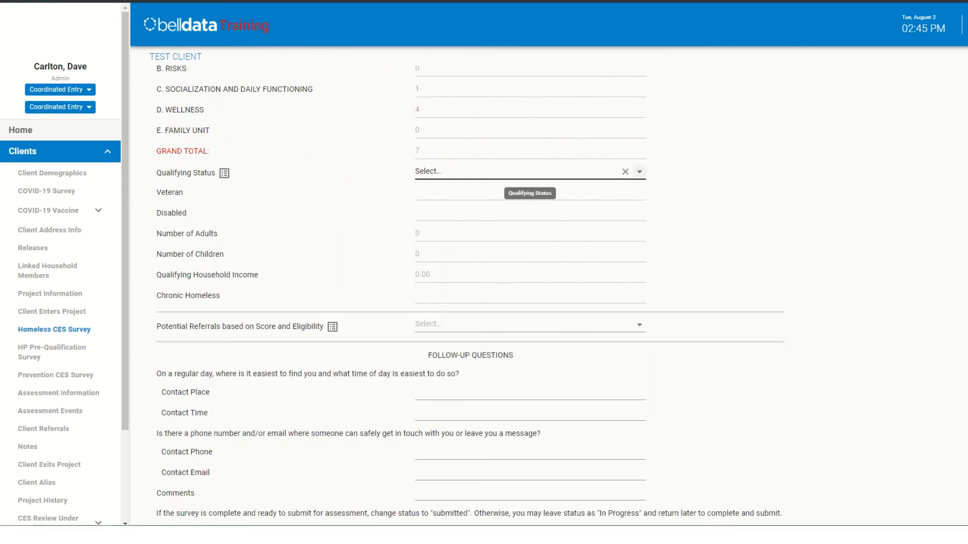
pyautogui.click(530, 172)
pyautogui.click(529, 205)
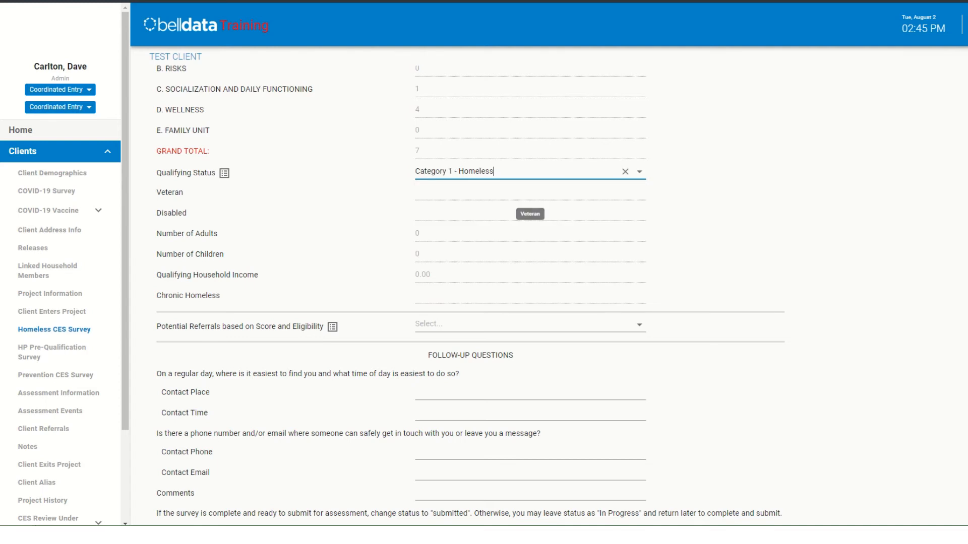
# - Select Emergency Shelter as the potential referral based on score and eligibility
pyautogui.scroll(-2, 529, 252)
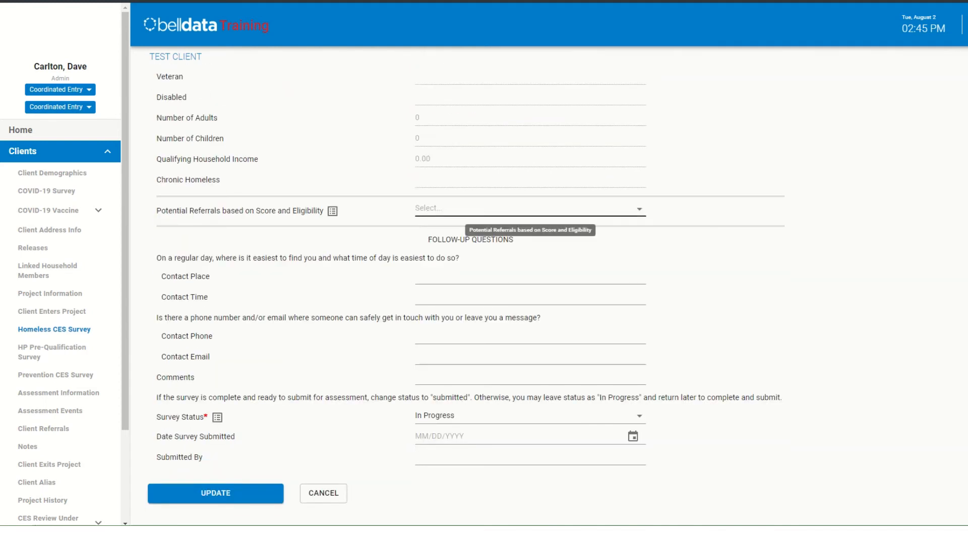
pyautogui.click(640, 208)
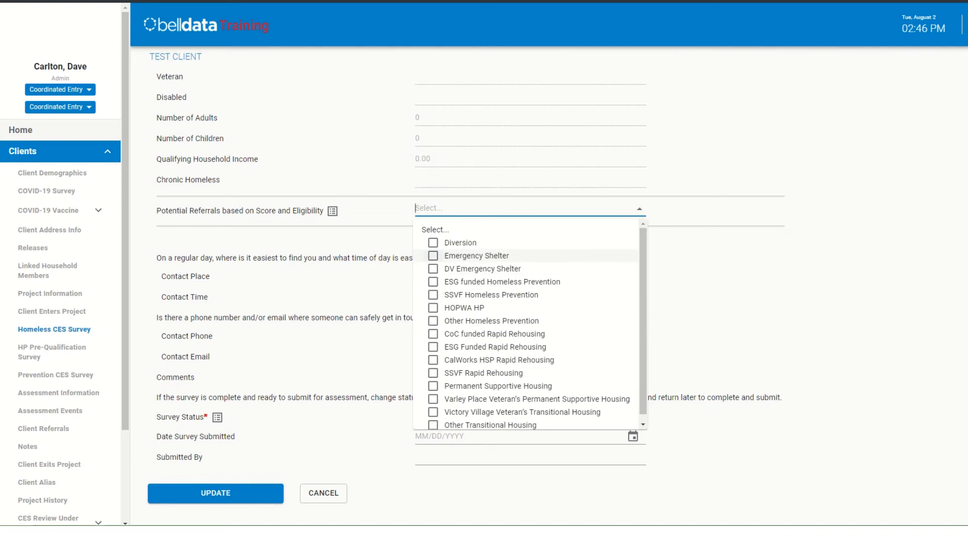
pyautogui.click(477, 256)
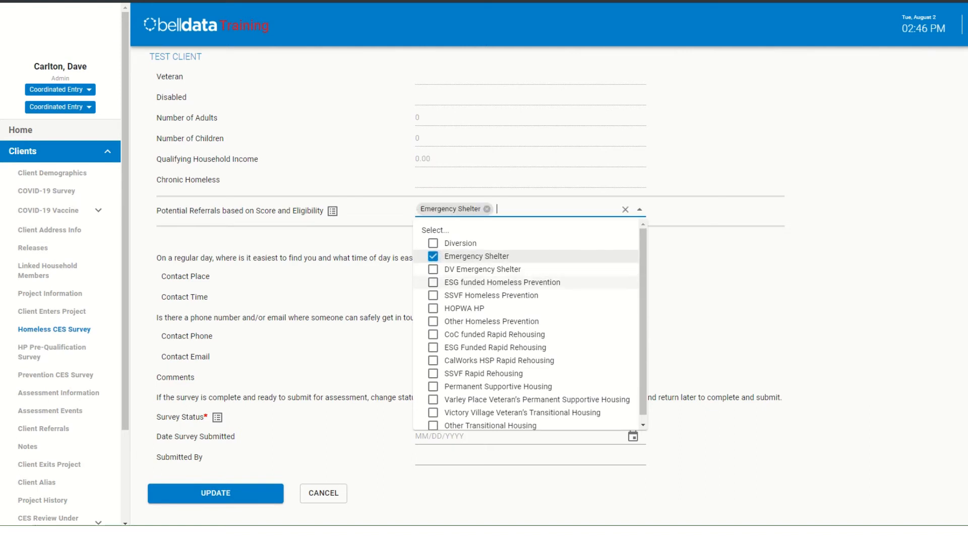
pyautogui.click(716, 285)
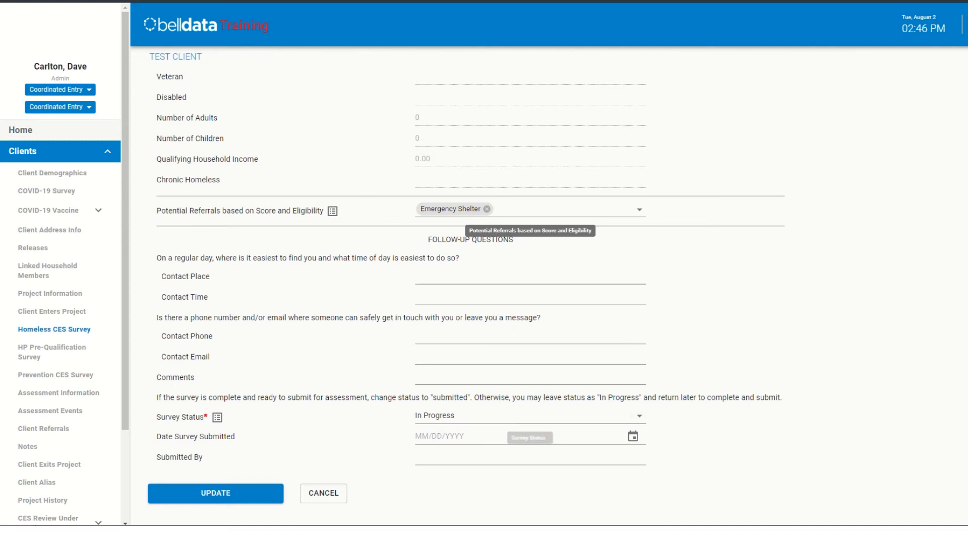
# - Set the Survey Status to Submitted and check the other available status options
pyautogui.click(640, 416)
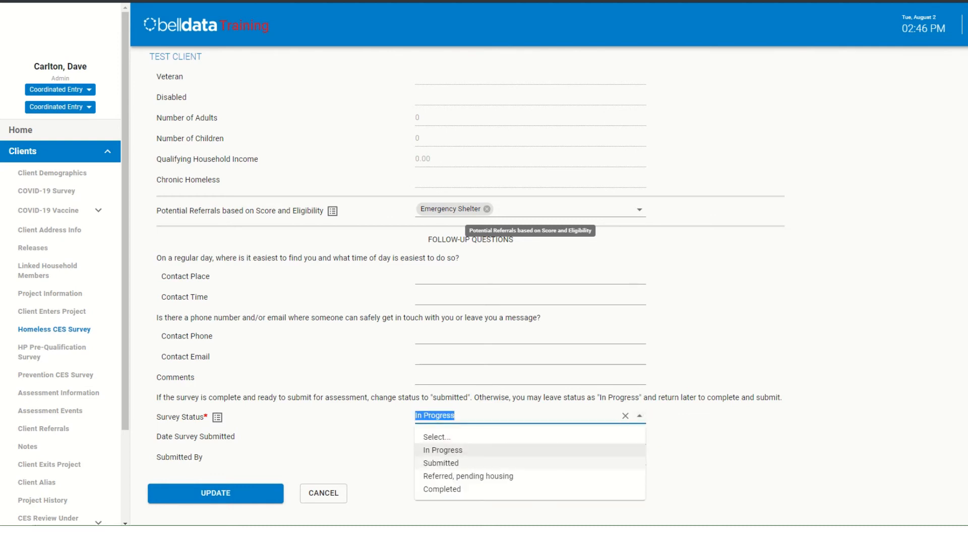
pyautogui.click(441, 463)
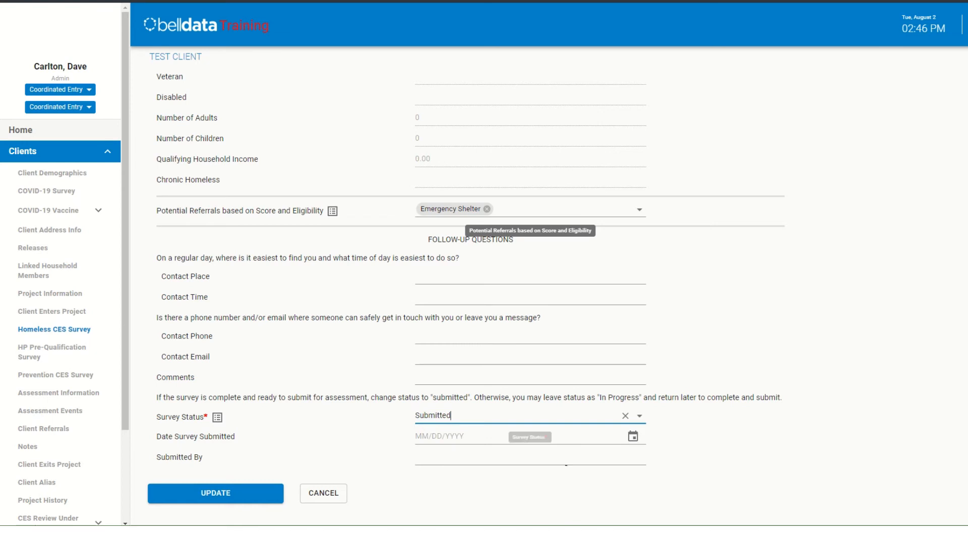
pyautogui.click(698, 438)
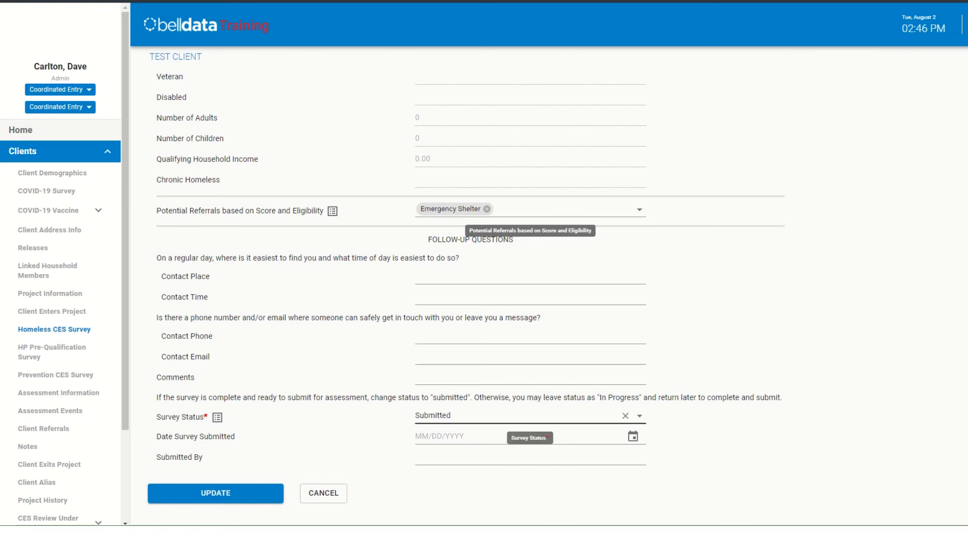
pyautogui.click(639, 416)
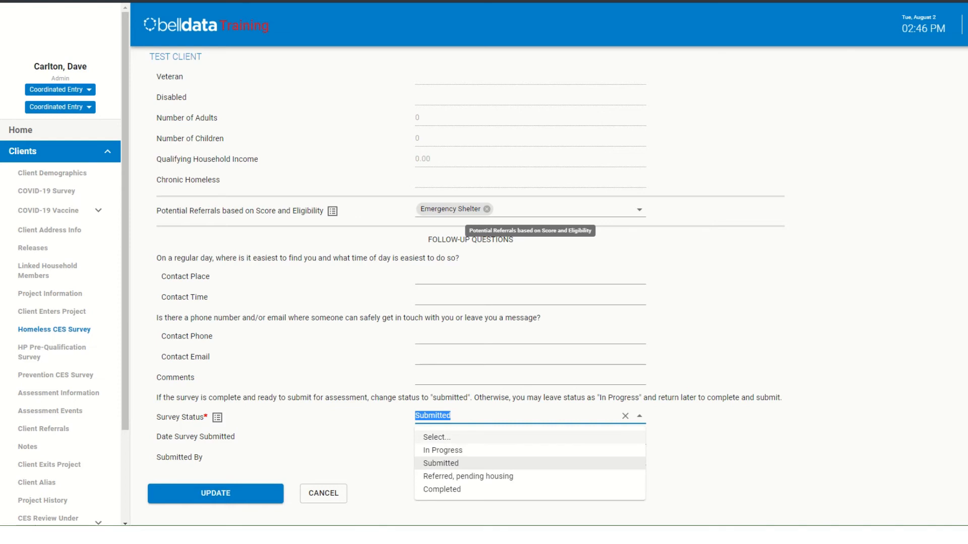
pyautogui.click(705, 444)
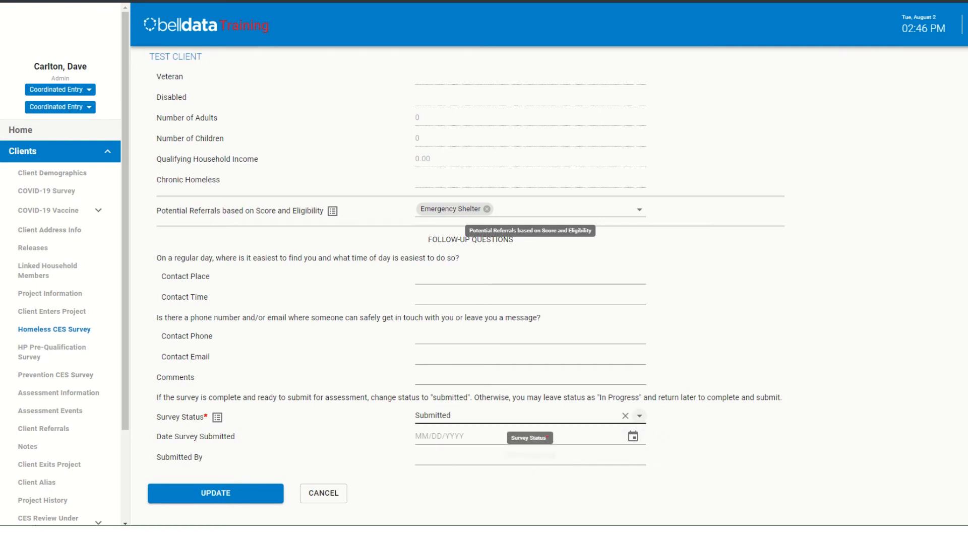
pyautogui.click(640, 416)
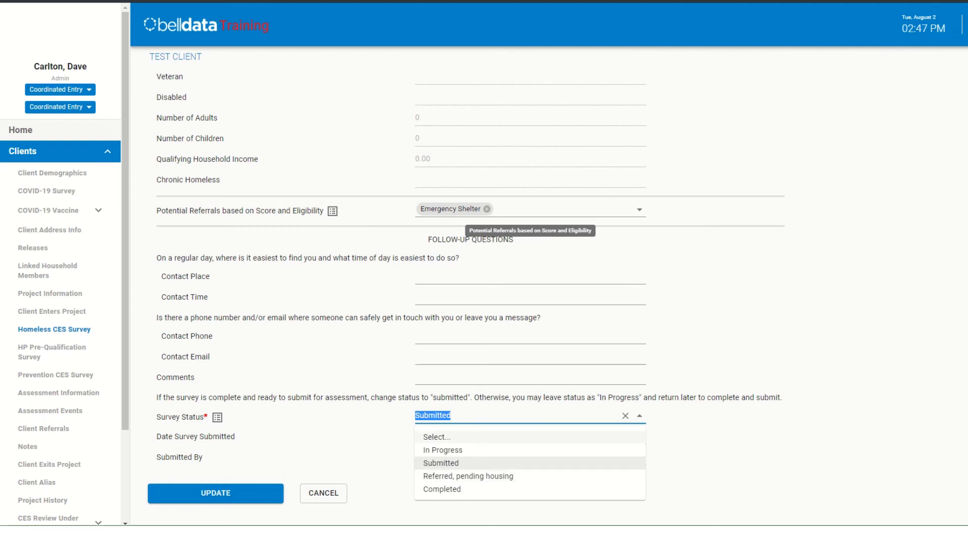
pyautogui.click(441, 463)
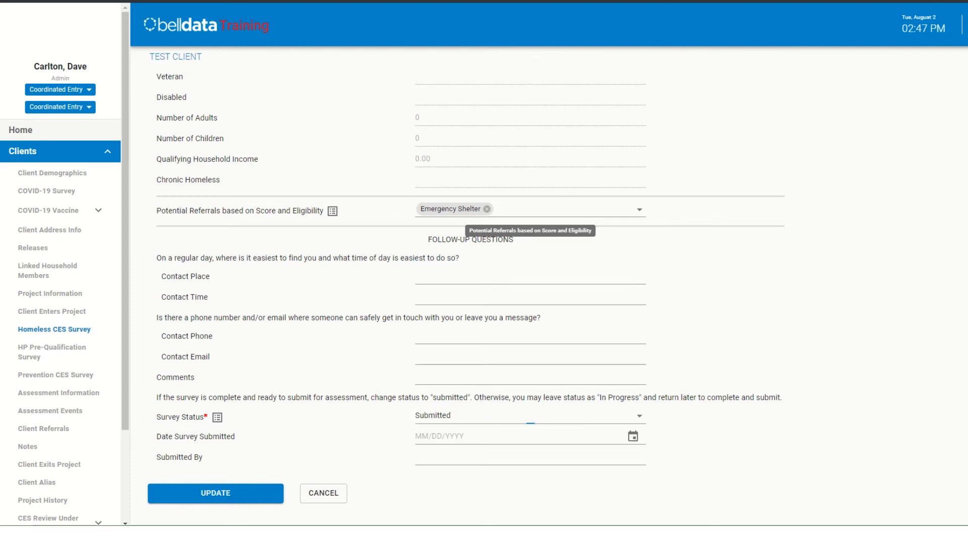
# - Enter the submitter's first name in Submitted By and update the survey
pyautogui.click(441, 460)
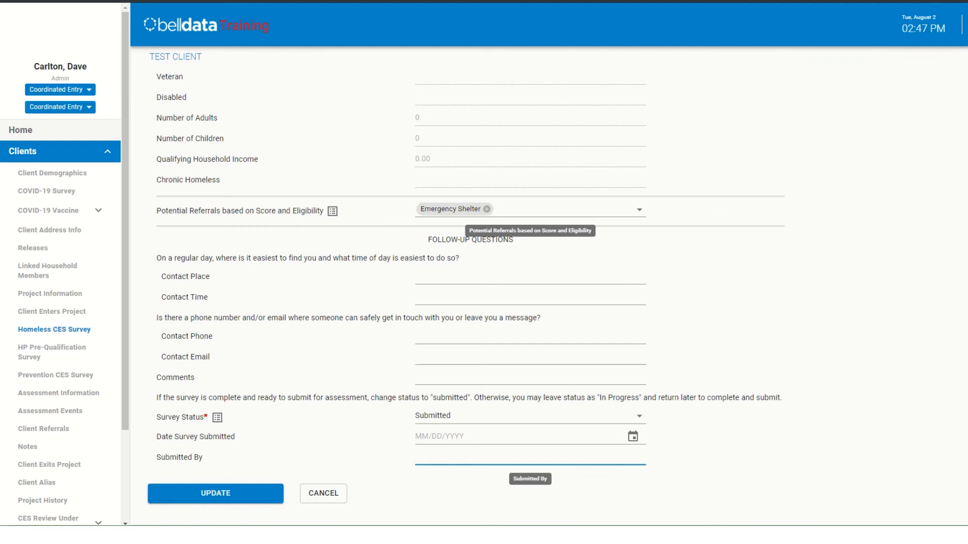
pyautogui.write('Dave')
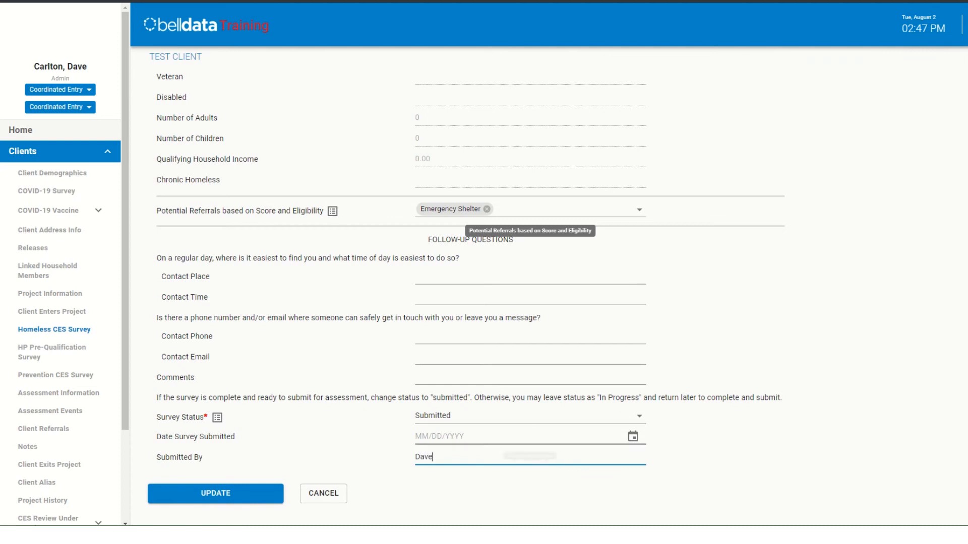
pyautogui.click(215, 494)
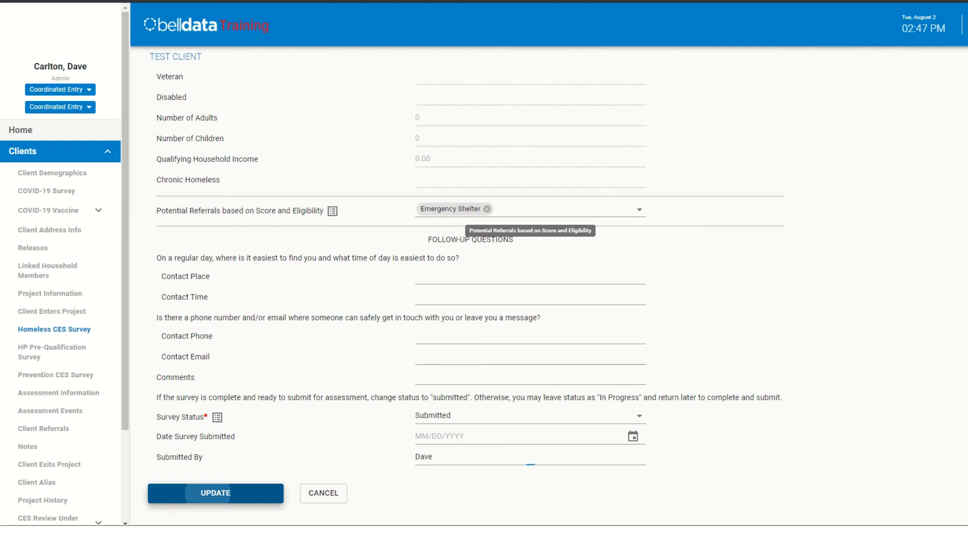
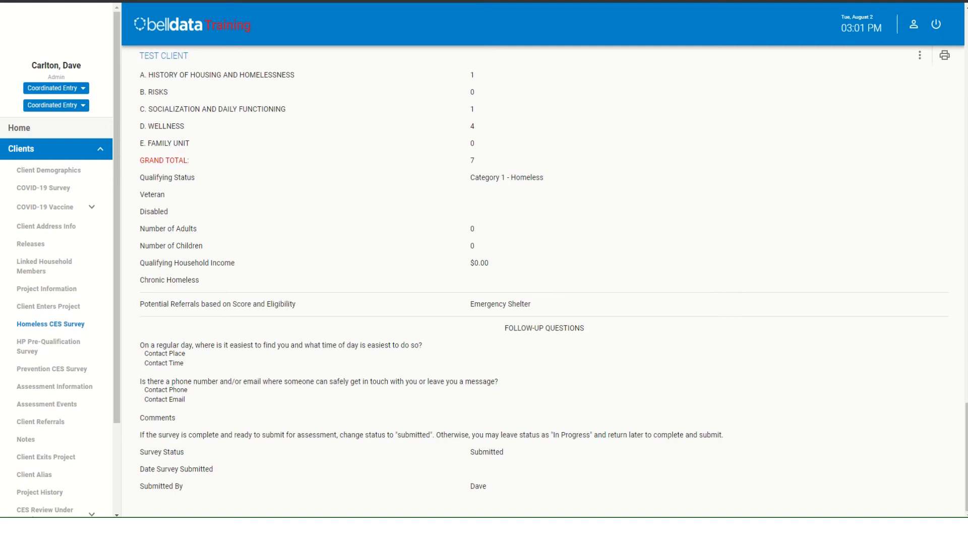
# - Edit the submitted Homeless CES Survey to set Date Survey Submitted to 08/02/2022, and update the record
pyautogui.scroll(20, 543, 291)
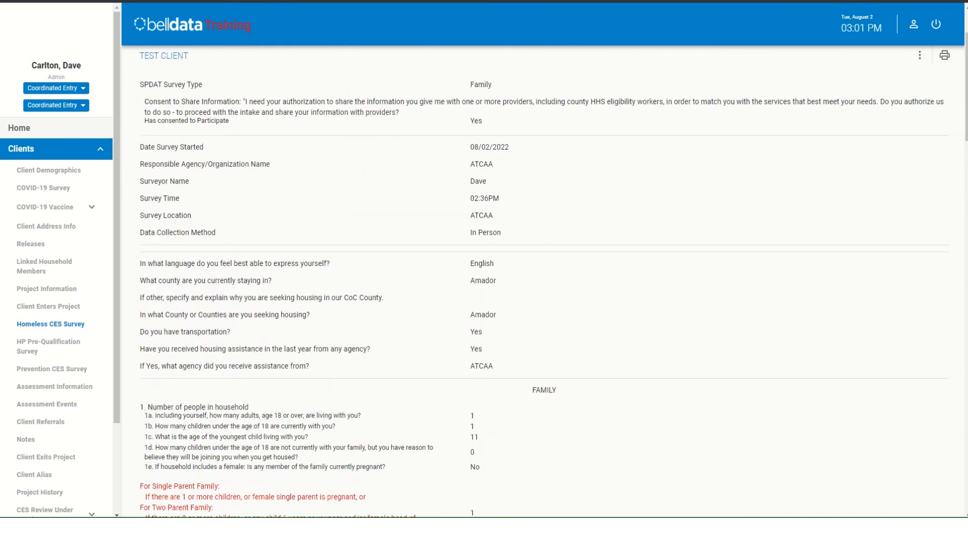
pyautogui.scroll(2, 543, 292)
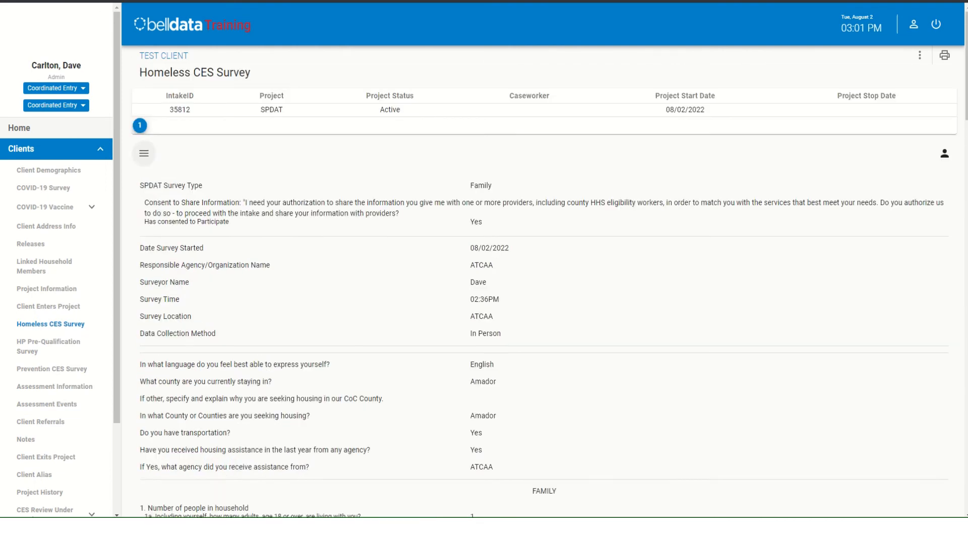
pyautogui.click(144, 154)
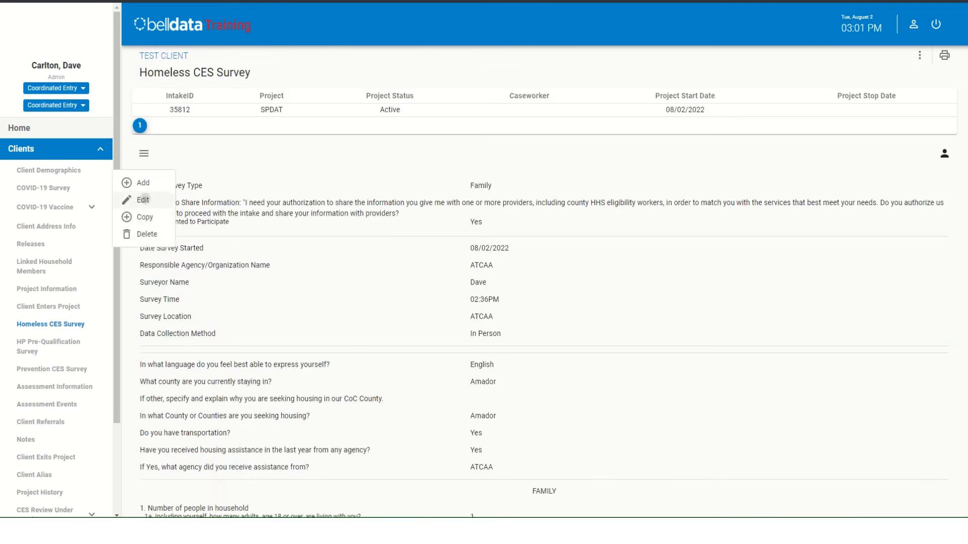
pyautogui.click(144, 200)
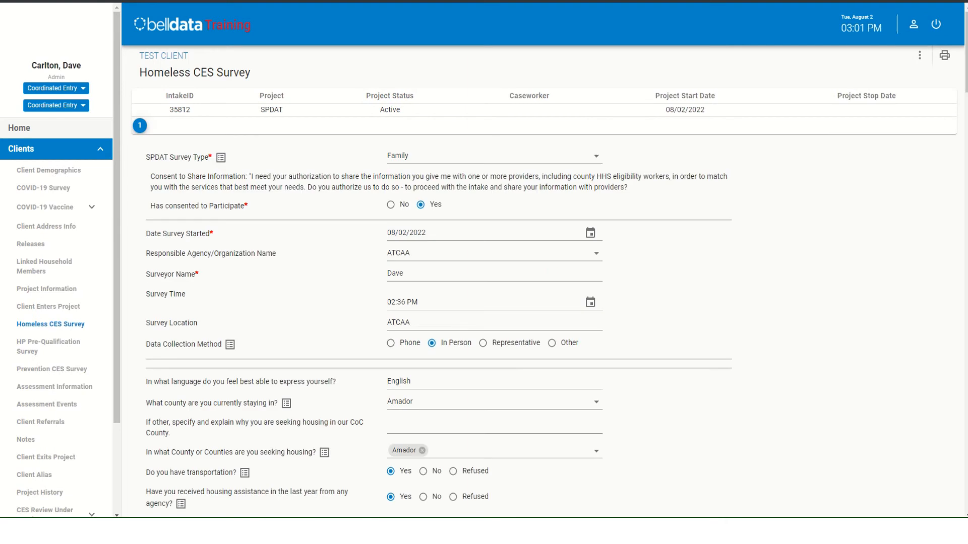
pyautogui.scroll(-20, 555, 292)
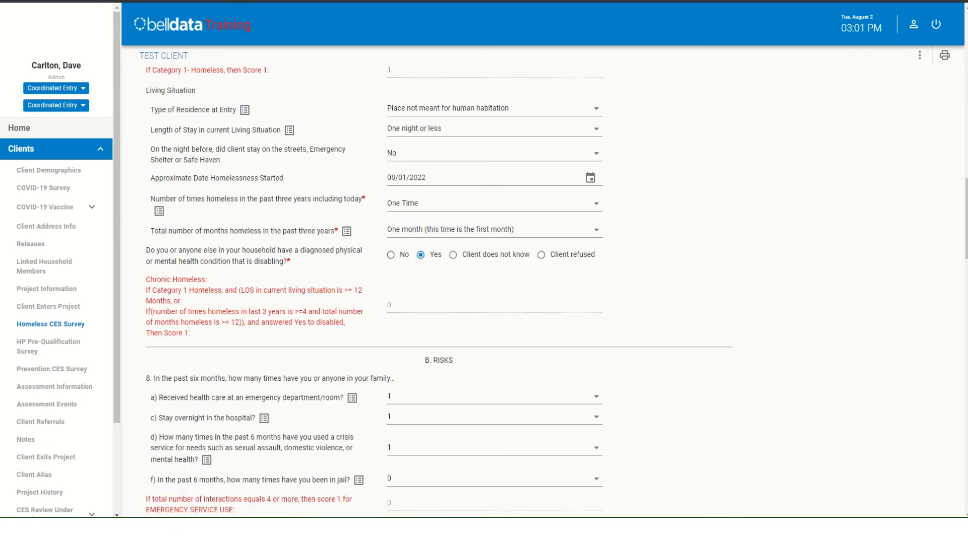
pyautogui.scroll(-20, 494, 448)
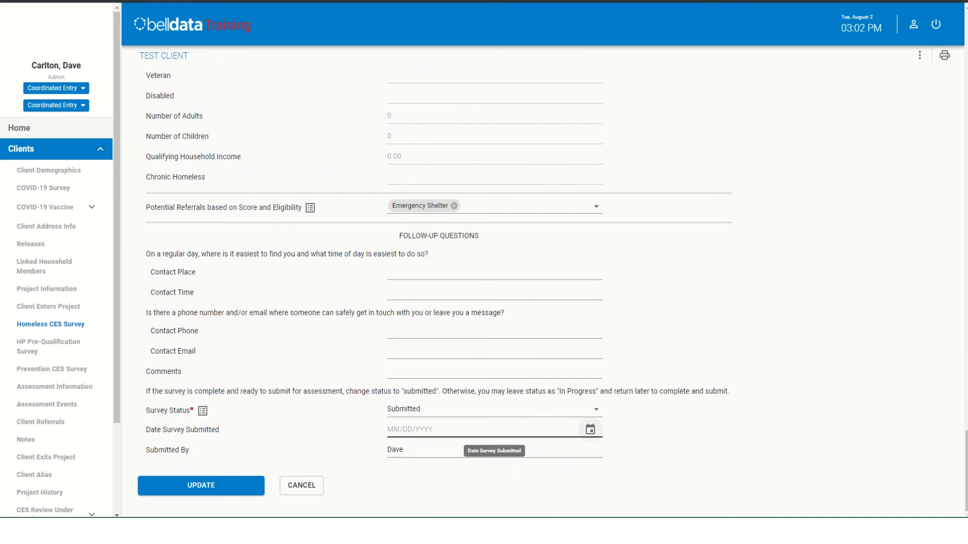
pyautogui.click(589, 429)
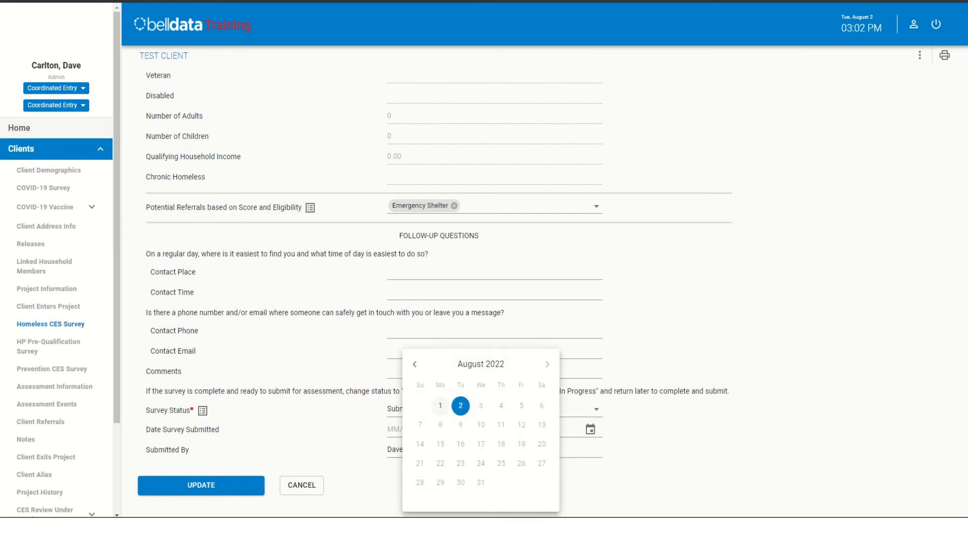
pyautogui.click(461, 406)
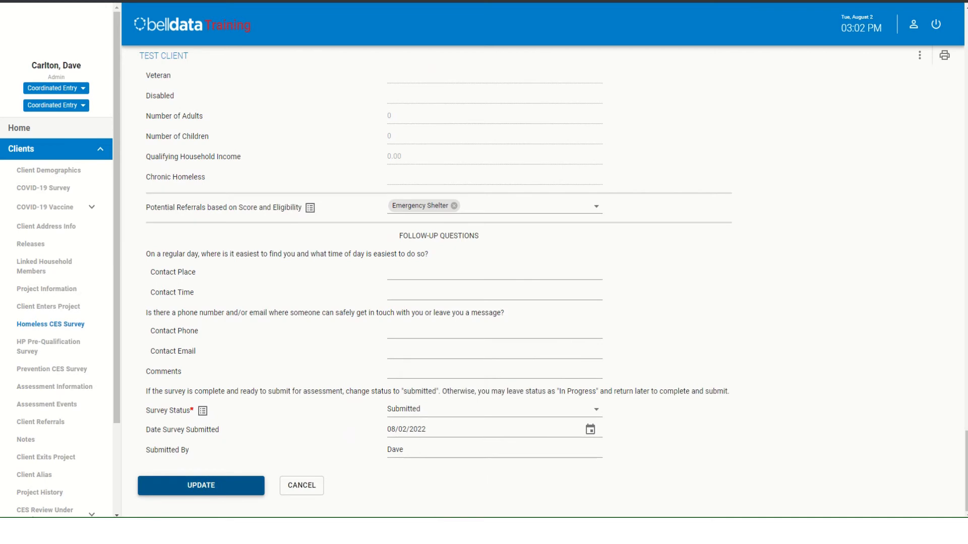
pyautogui.click(200, 486)
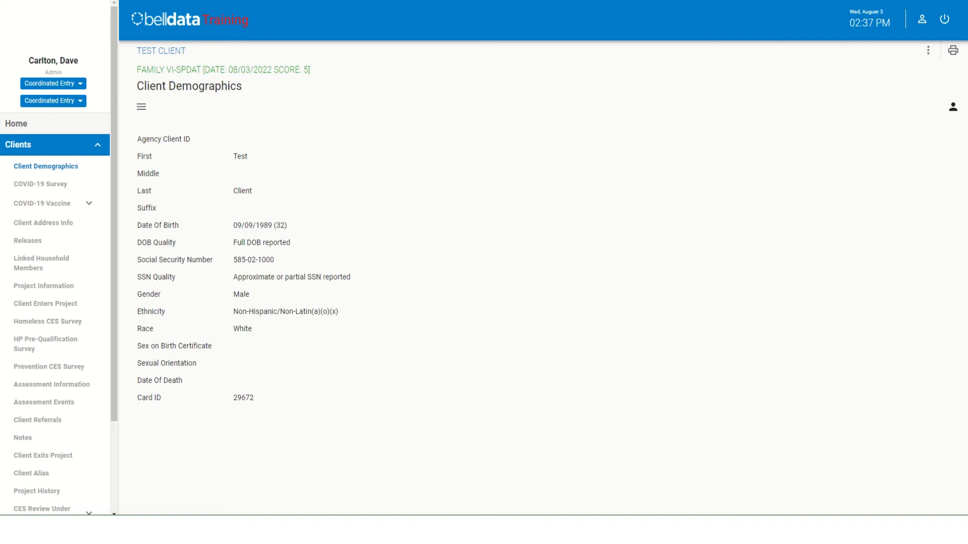
# - Add an HP Pre-Qualification Survey marking that the client moved residence 2 or more times during the preceding 60 days due to economic hardship
pyautogui.click(45, 344)
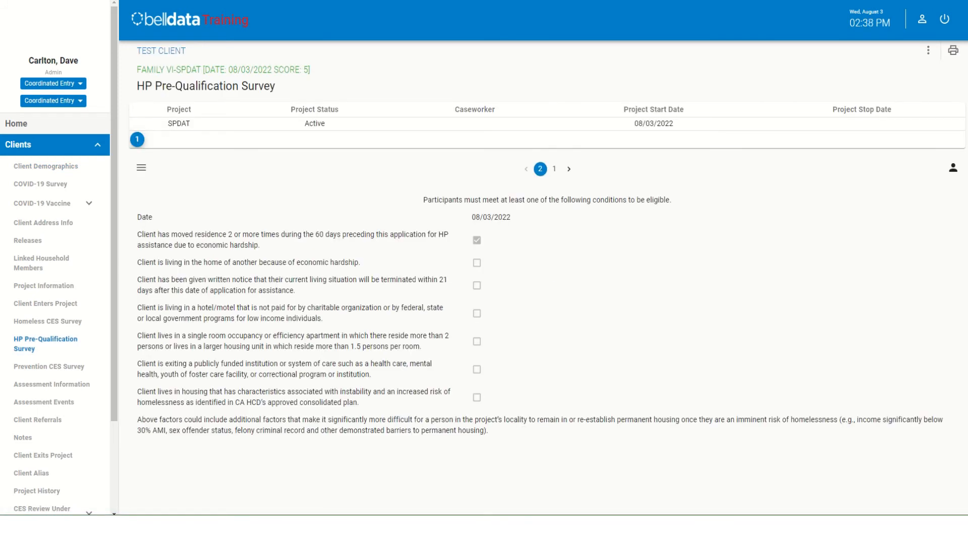
pyautogui.click(554, 170)
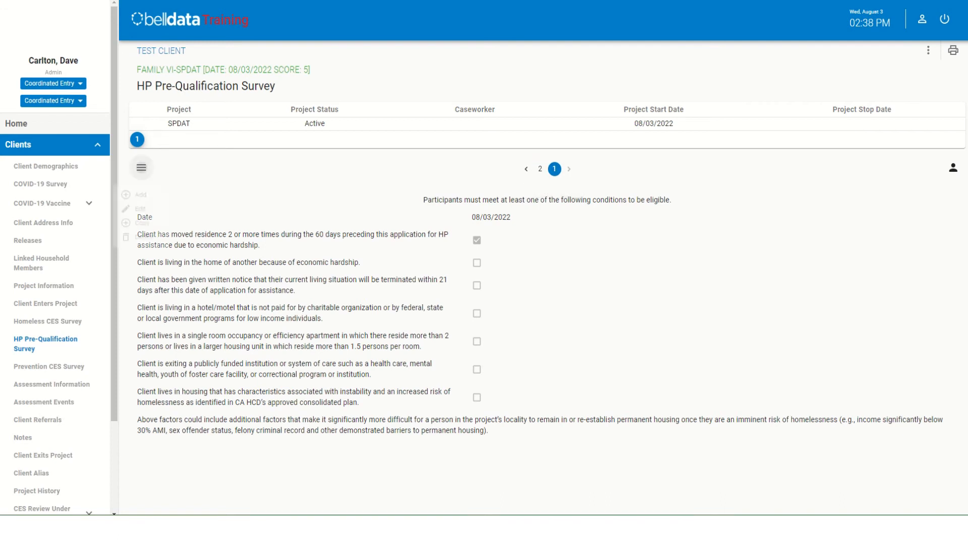
pyautogui.click(141, 168)
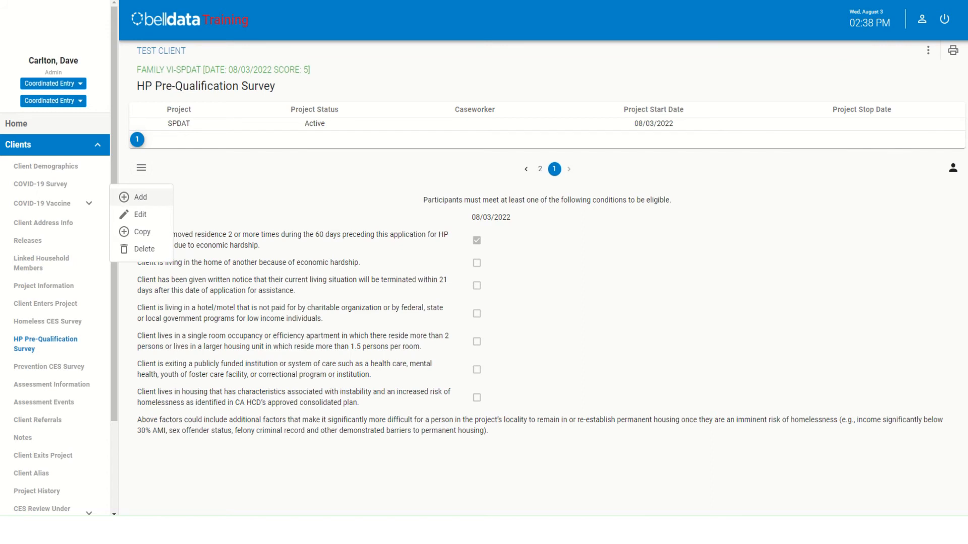
pyautogui.click(140, 197)
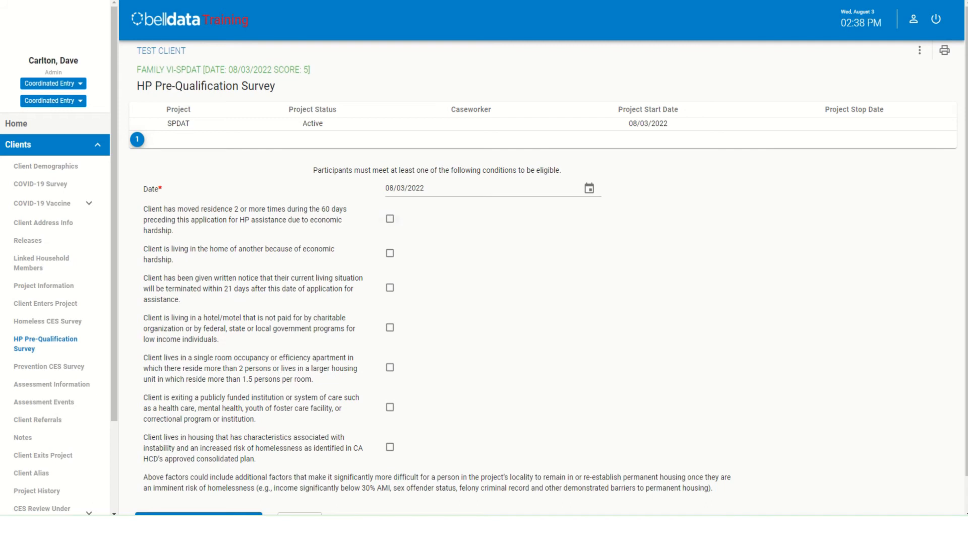
pyautogui.click(390, 219)
pyautogui.scroll(-1, 390, 219)
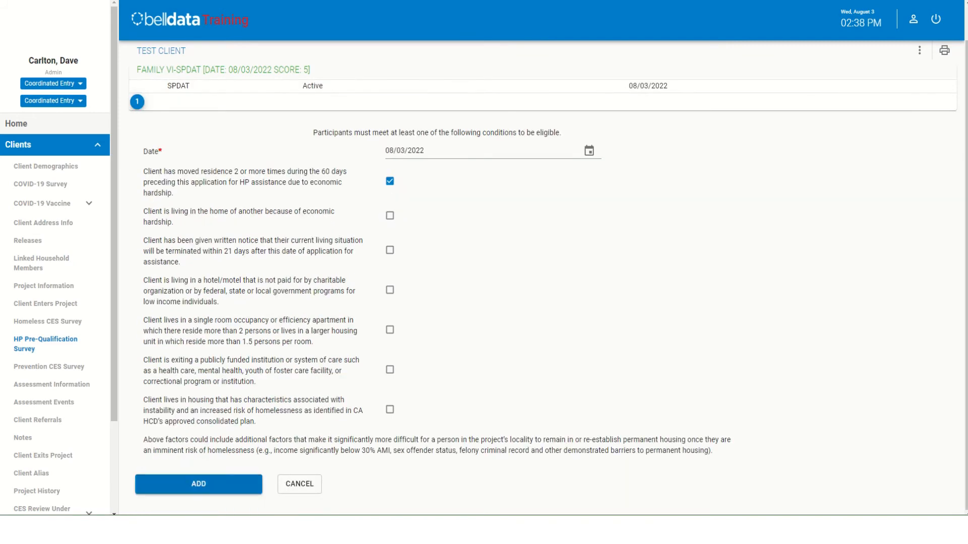
pyautogui.click(199, 485)
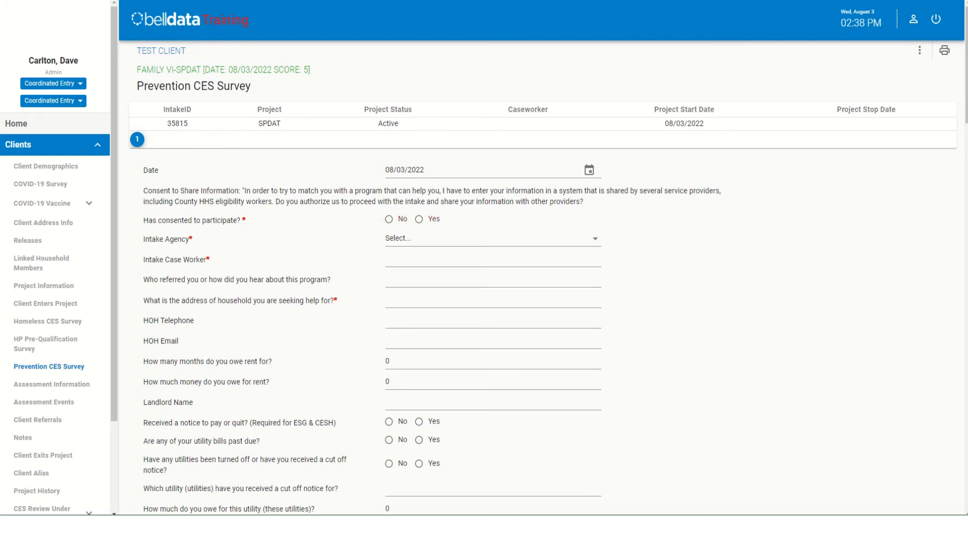
# - Review the intake and household information questions of the Prevention CES Survey
pyautogui.scroll(-15, 542, 327)
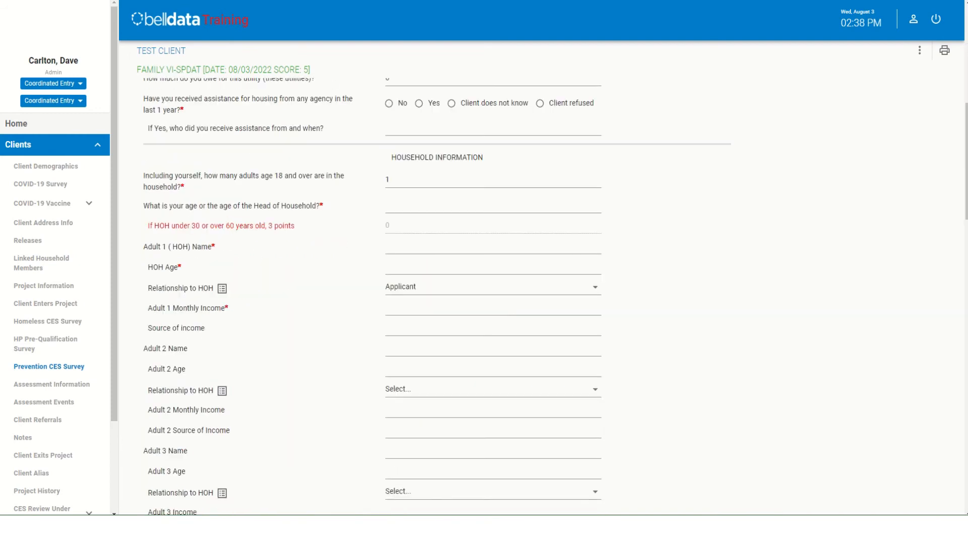
pyautogui.scroll(6, 542, 302)
pyautogui.scroll(6, 541, 303)
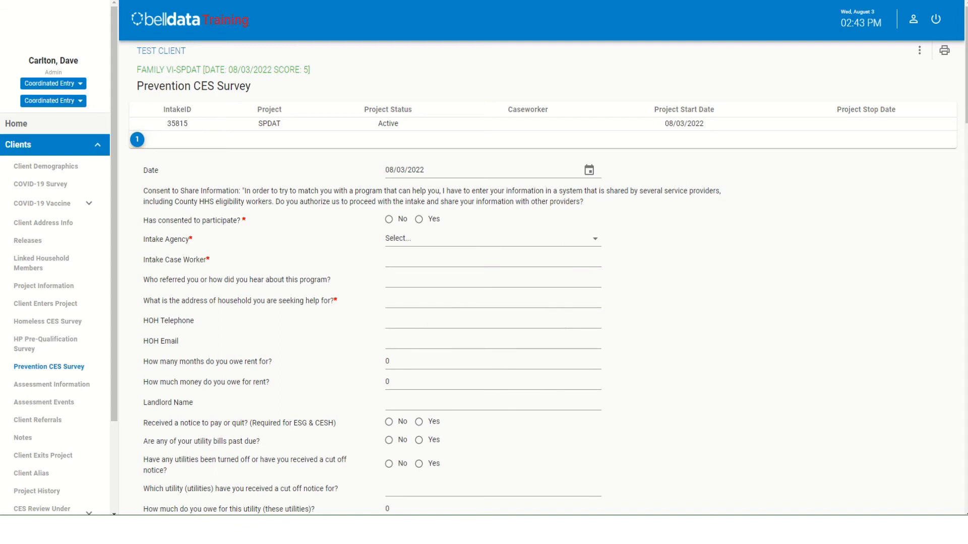
# - In Assessment Information, set the Assessment Location to ATCAA and the Assessment Level to Housing Needs Assessment
pyautogui.click(52, 384)
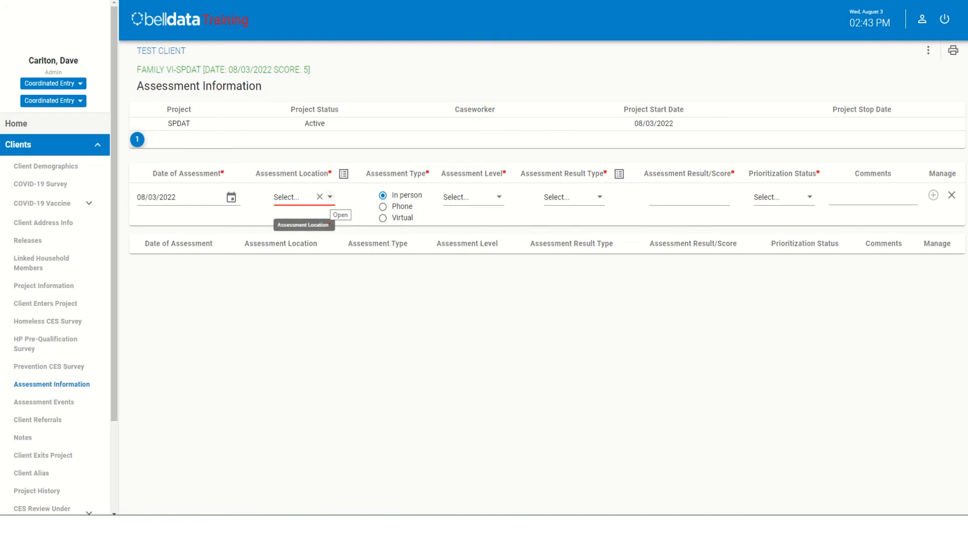
pyautogui.click(329, 196)
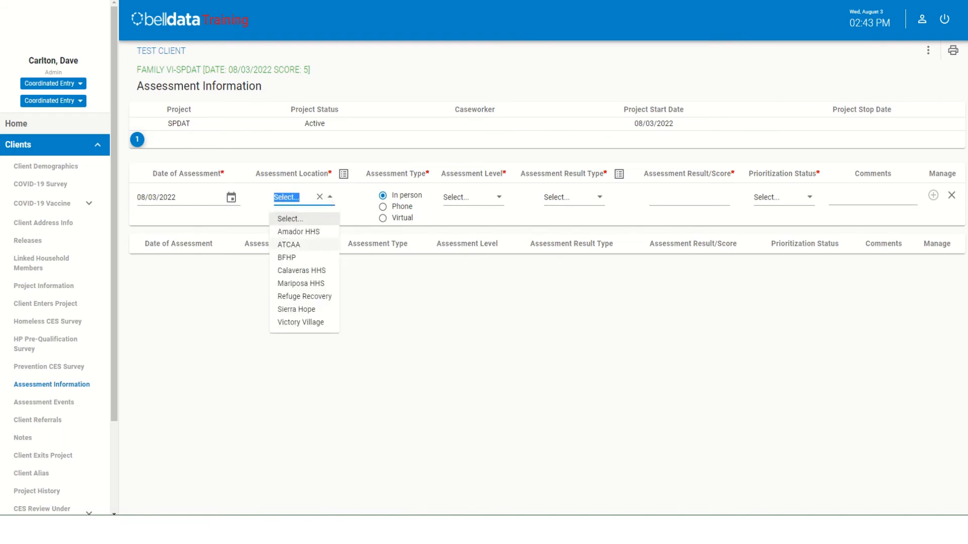
pyautogui.click(289, 245)
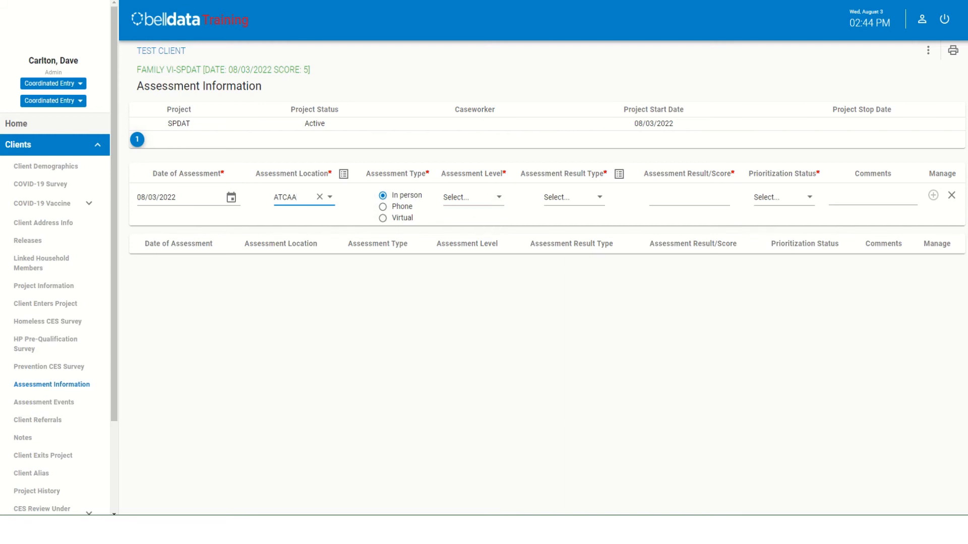
pyautogui.click(499, 197)
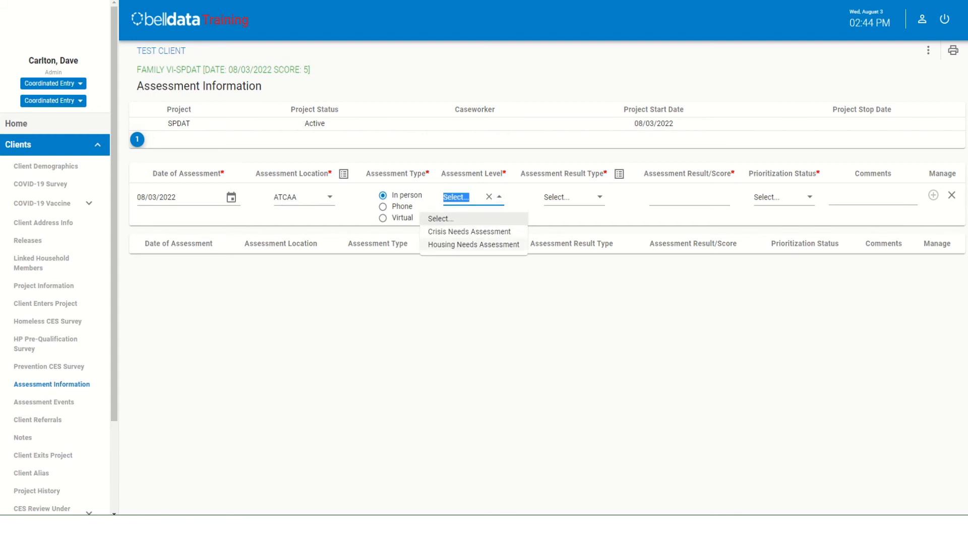
pyautogui.click(473, 245)
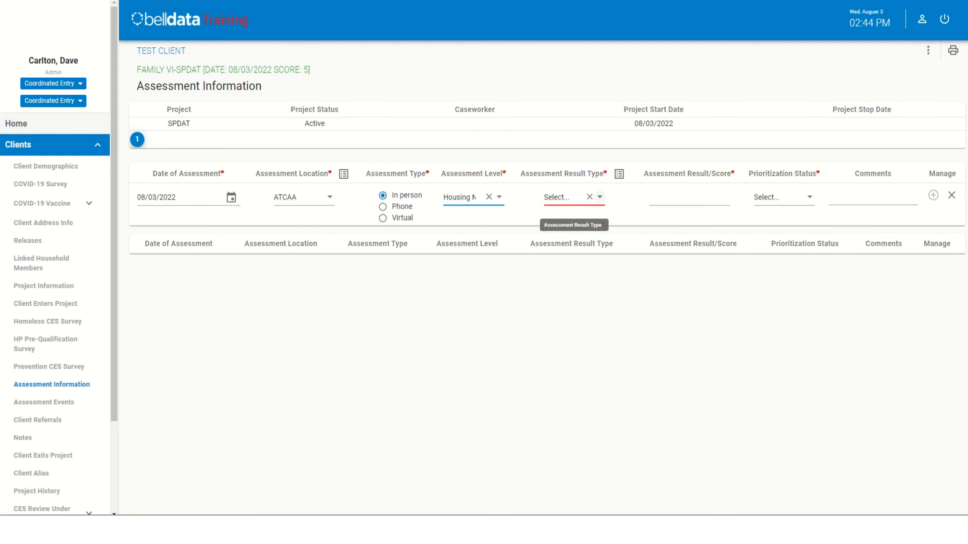
# - Set the Assessment Result Type to Family Survey and enter 5 as the result score, matching the client's Family VI-SPDAT score
pyautogui.click(599, 197)
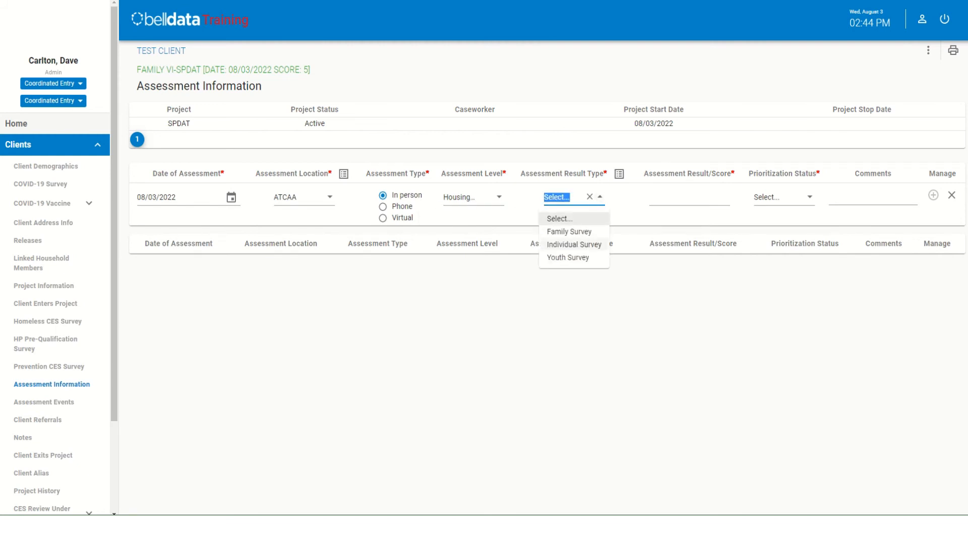
pyautogui.click(575, 232)
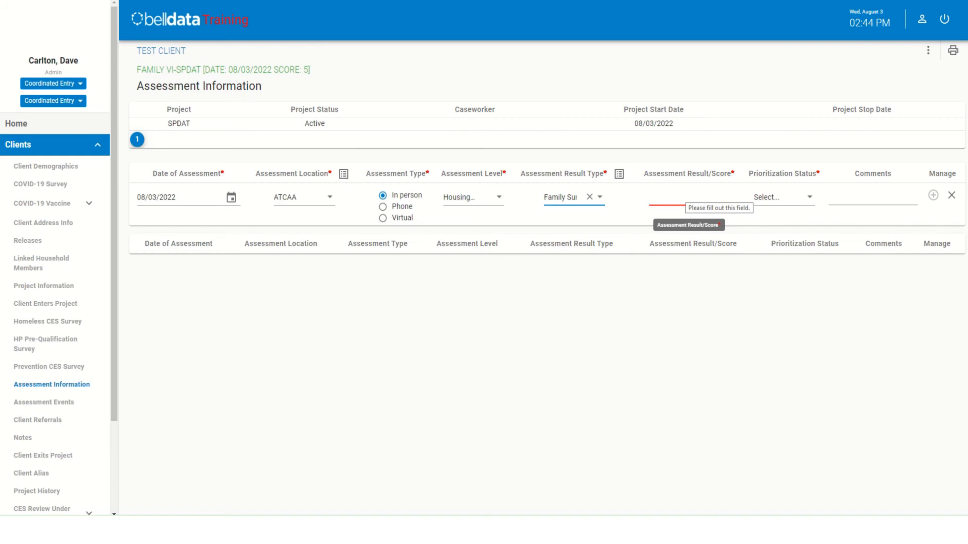
pyautogui.click(685, 197)
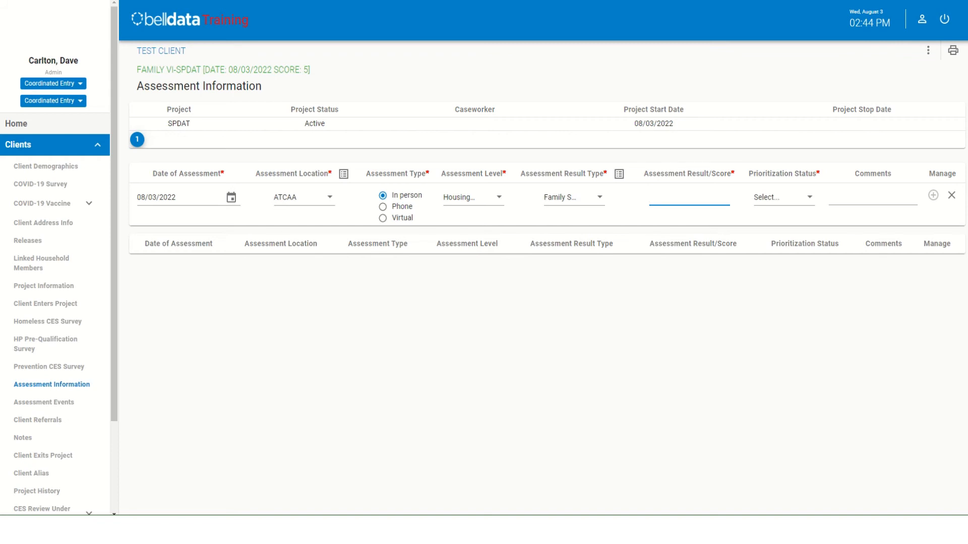
pyautogui.write('5')
pyautogui.moveTo(312, 70); pyautogui.dragTo(136, 70)
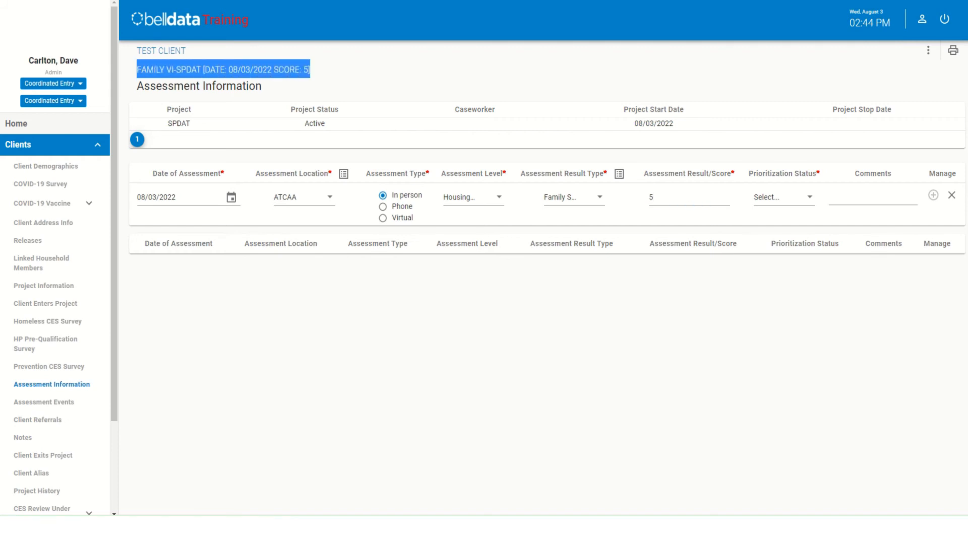
pyautogui.click(136, 70)
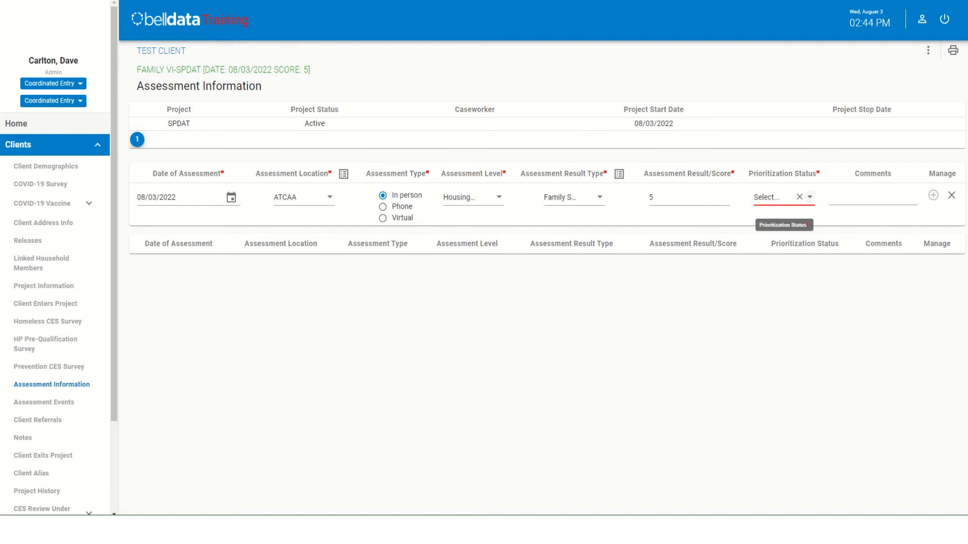
# - Set the Prioritization Status to Placed on prioritization list and add the assessment entry without comments
pyautogui.click(809, 196)
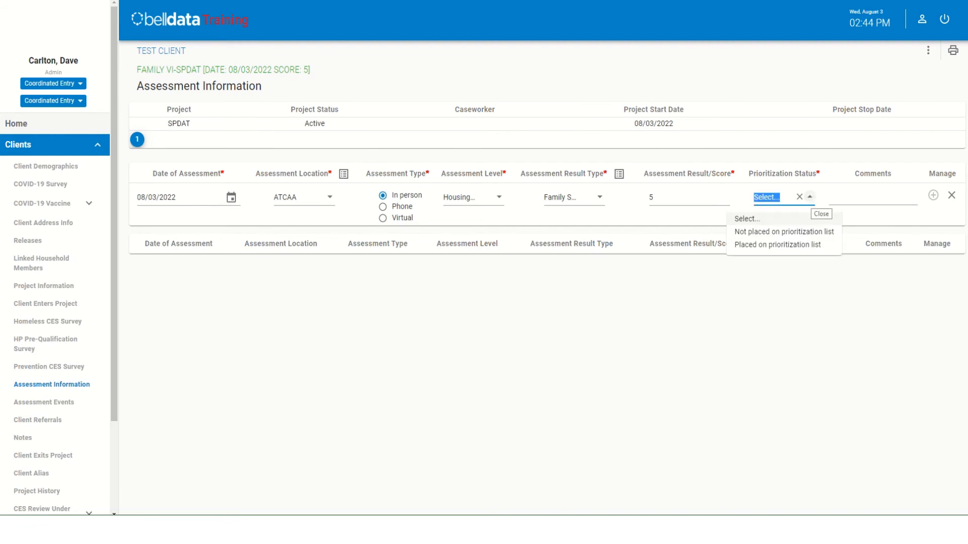
pyautogui.click(777, 245)
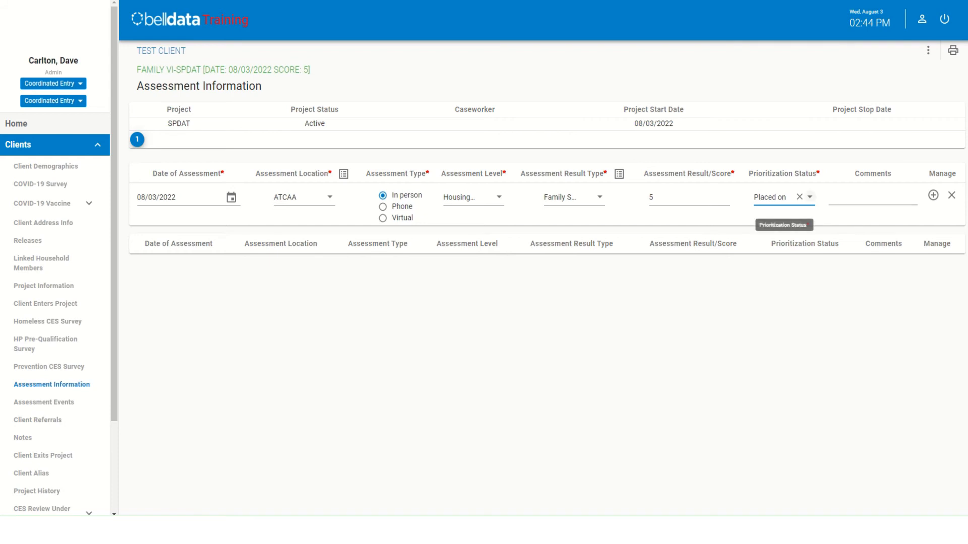
pyautogui.click(810, 197)
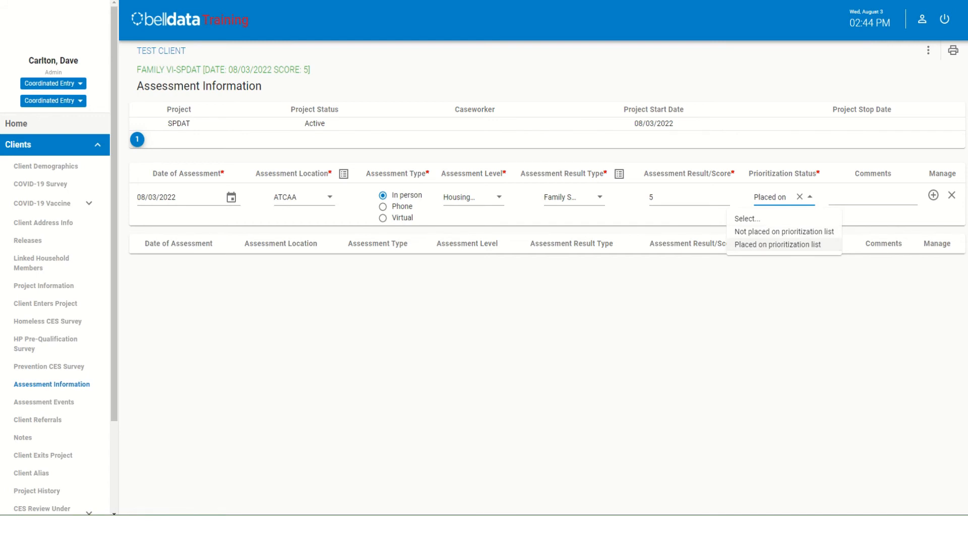
pyautogui.click(872, 198)
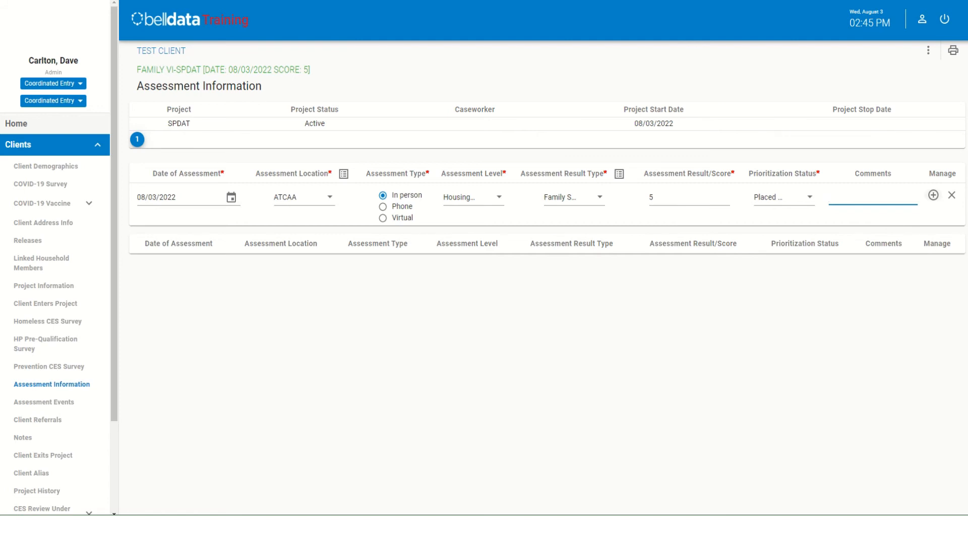
pyautogui.click(934, 195)
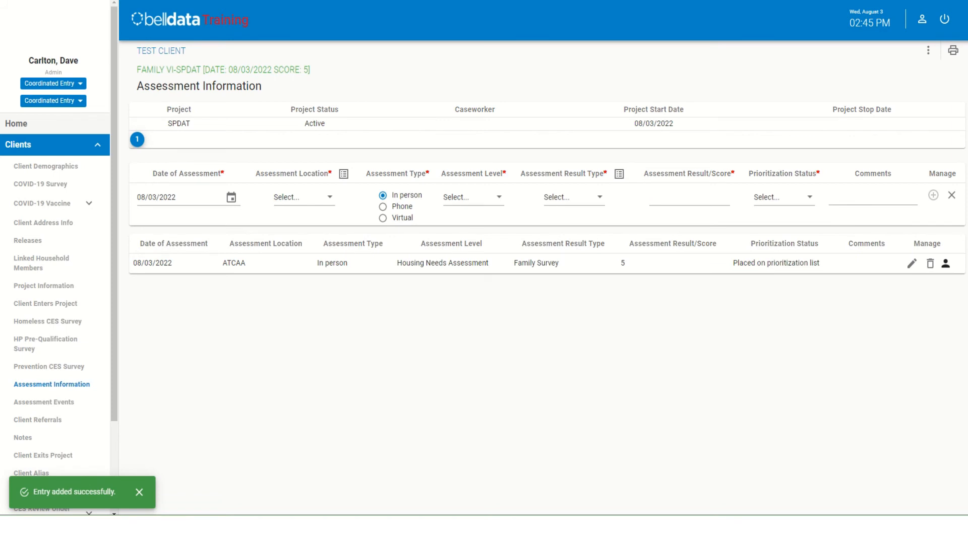
# - Add an assessment event dated 08/03/2022 for "4 Referral to scheduled CE Housing Needs Assessment", leaving the comments blank
pyautogui.click(44, 403)
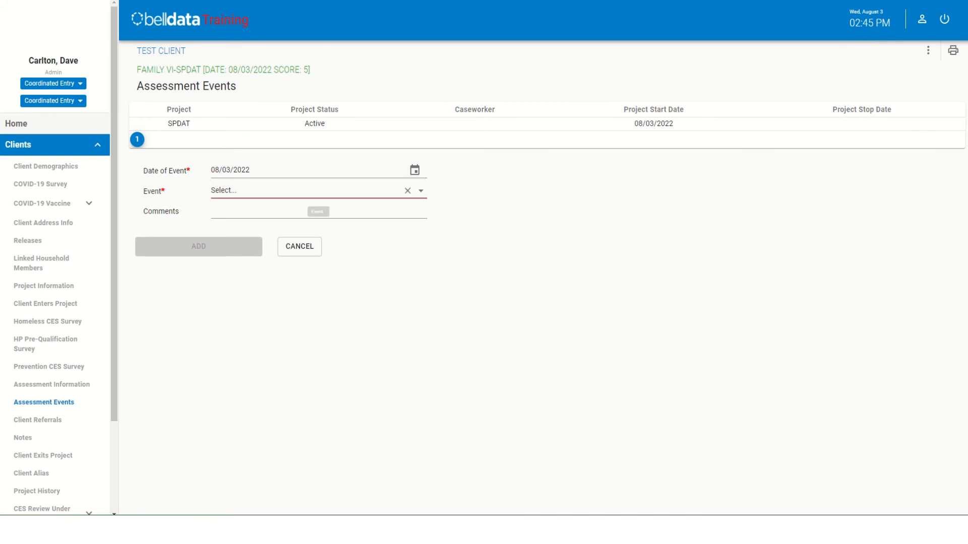
pyautogui.click(421, 191)
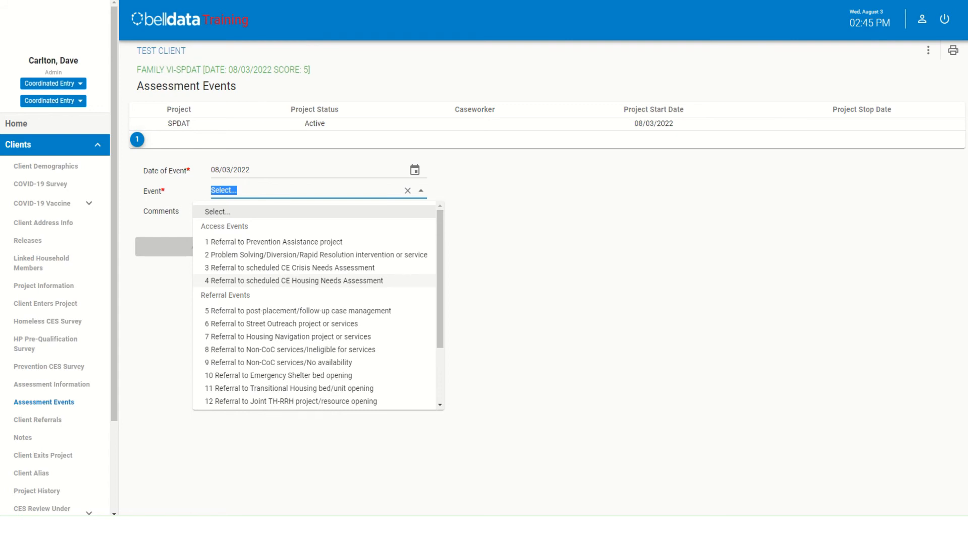
pyautogui.click(294, 280)
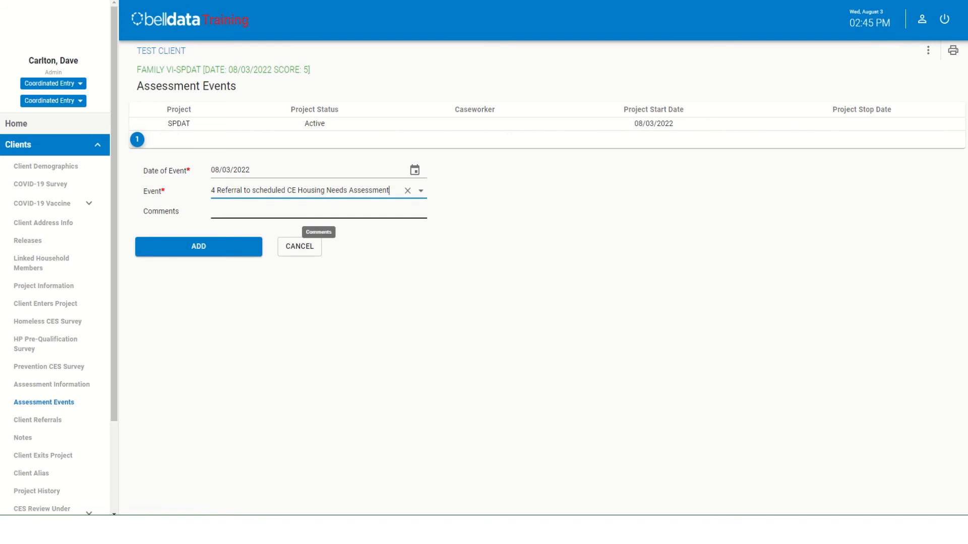
pyautogui.click(318, 212)
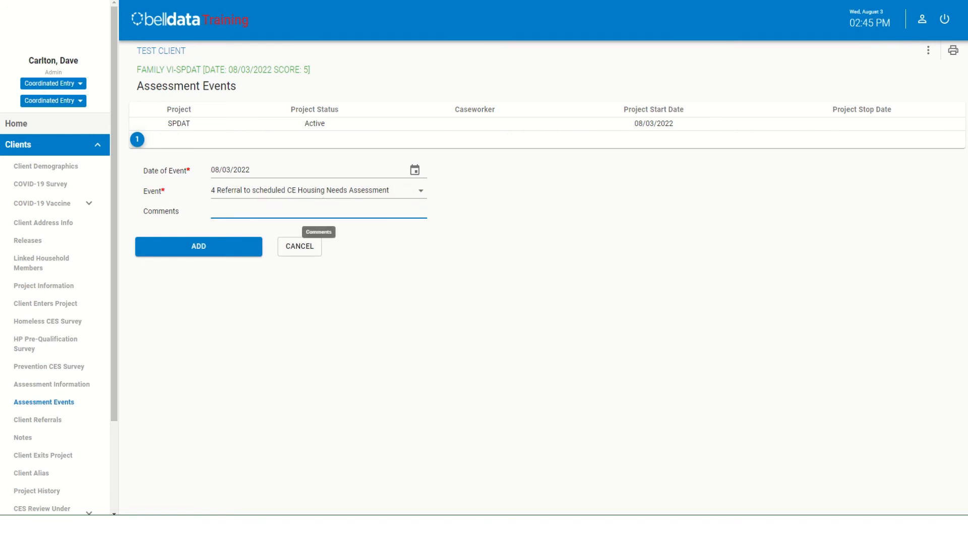
pyautogui.click(199, 246)
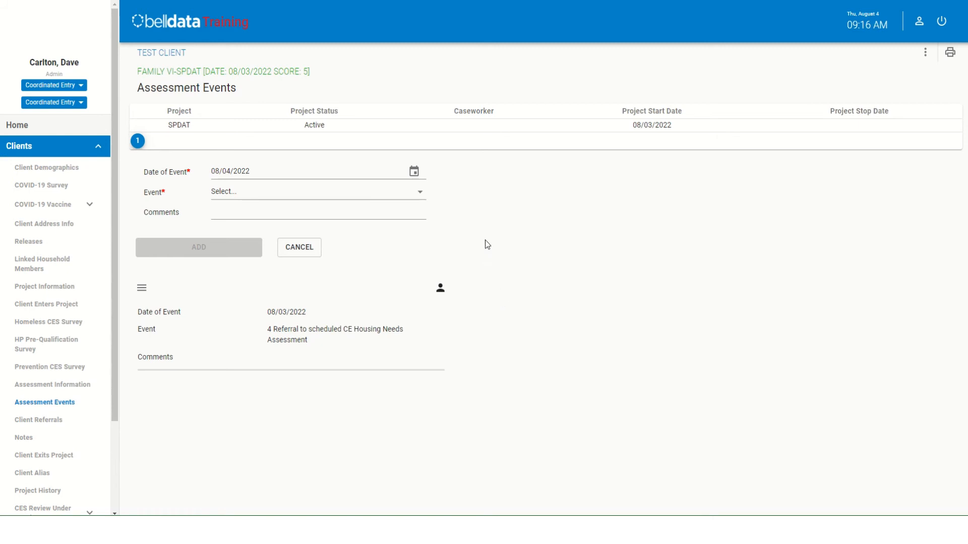
# - Add a second assessment event dated 08/04/2022 for "17 Referral to Emergency Housing Voucher (EHV)", leaving the comments blank
pyautogui.click(421, 194)
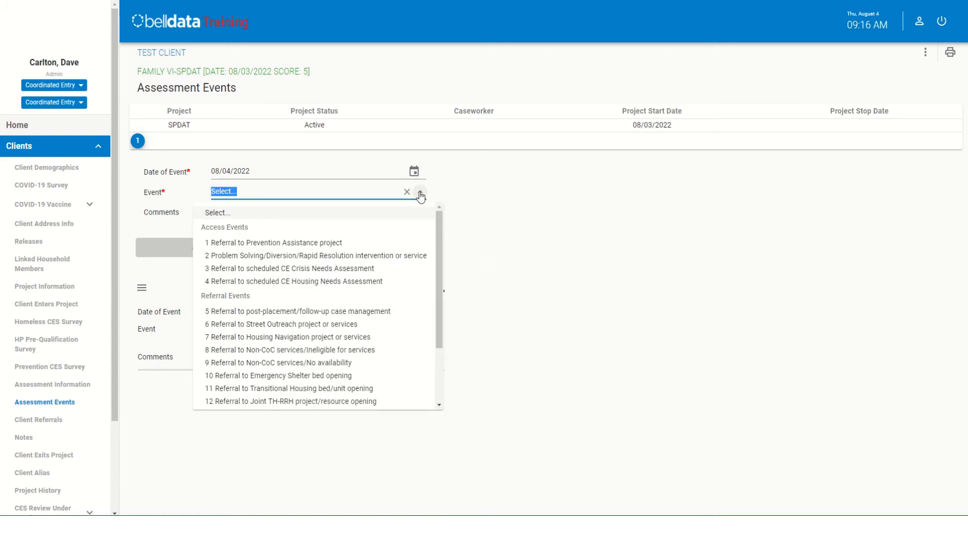
pyautogui.moveTo(437, 240); pyautogui.dragTo(443, 297)
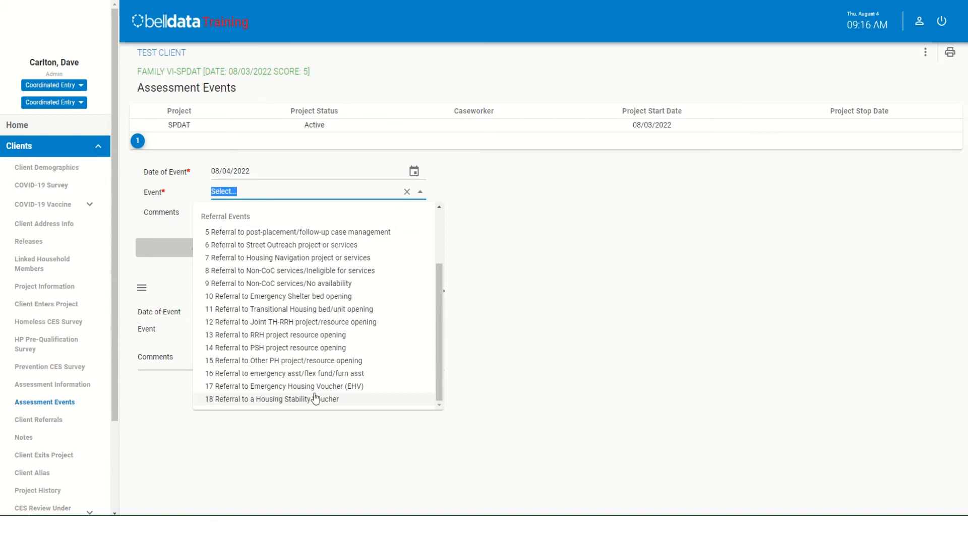
pyautogui.click(266, 388)
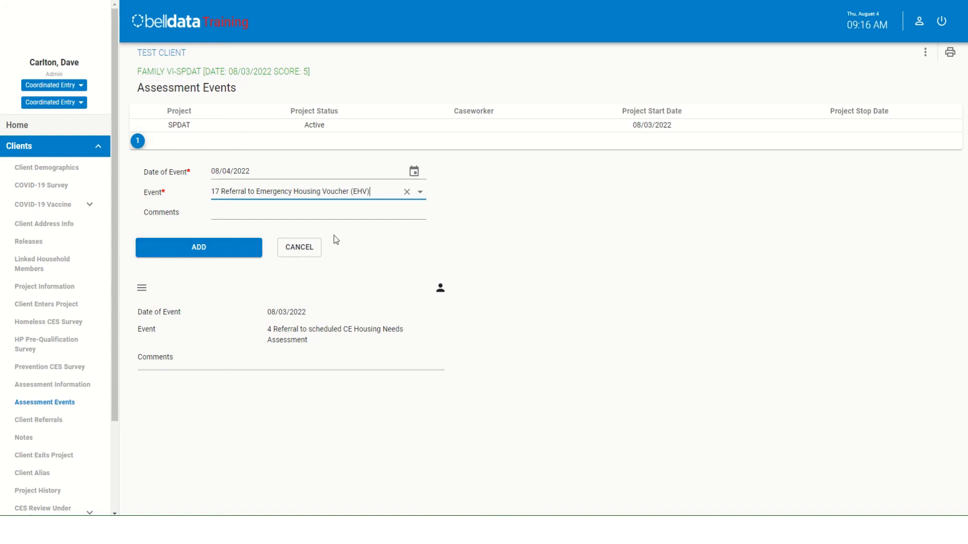
pyautogui.click(242, 212)
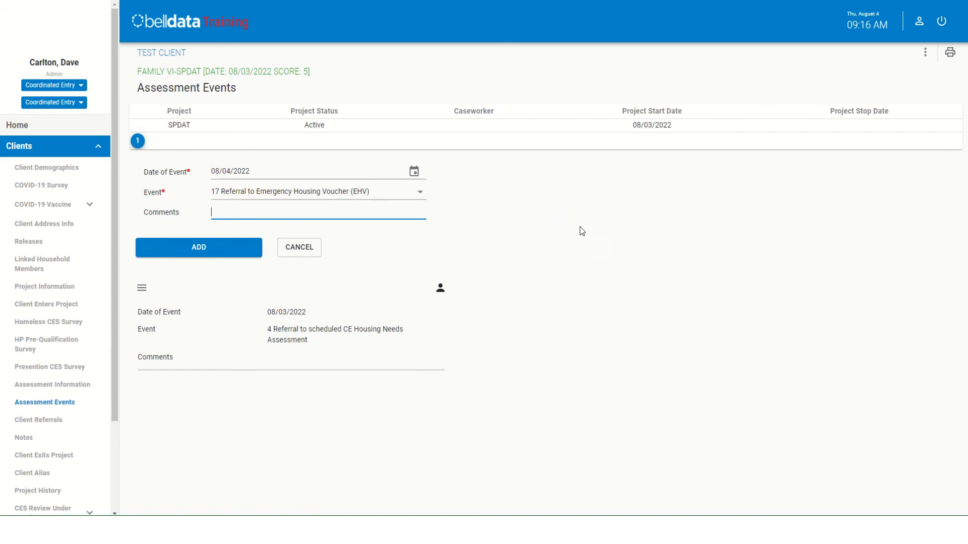
pyautogui.click(200, 248)
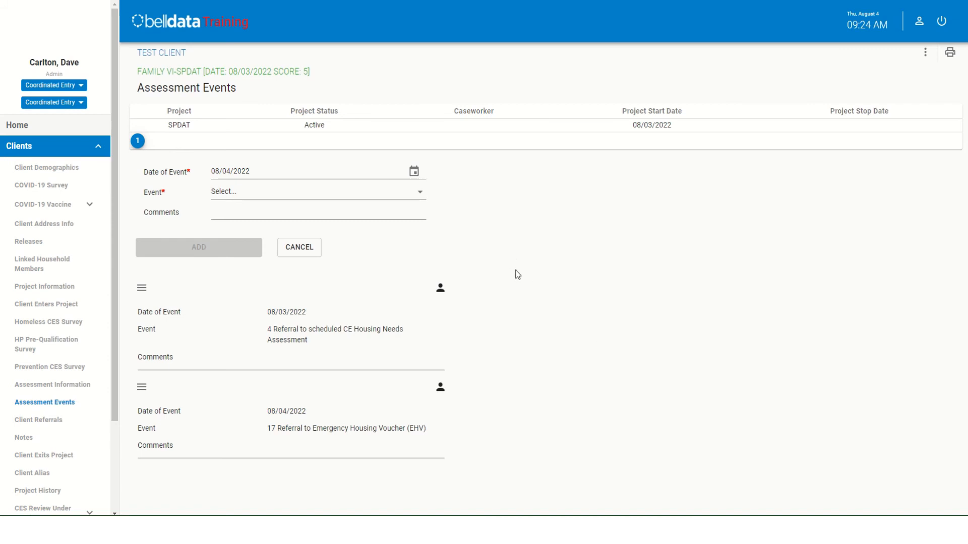
# - Review the full list of access and referral events available for an assessment event
pyautogui.click(421, 193)
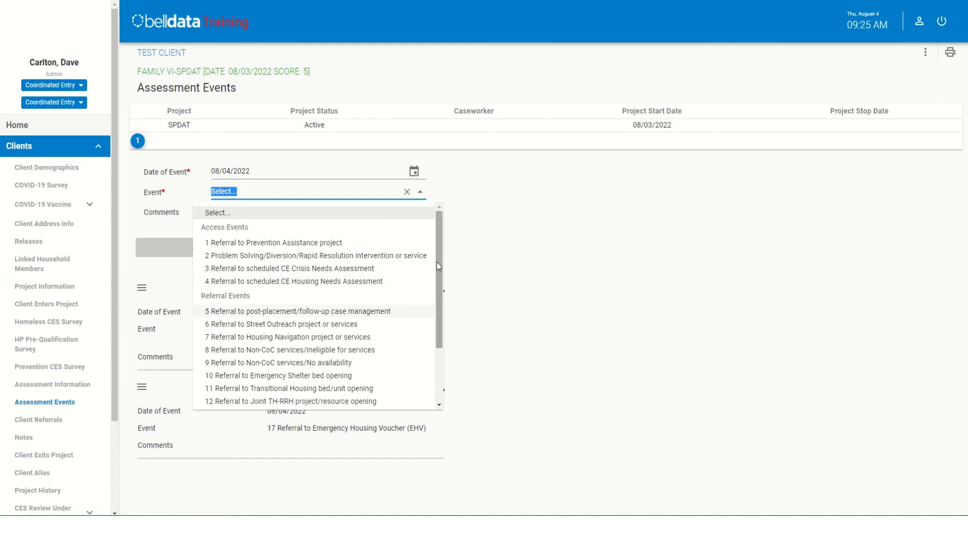
pyautogui.moveTo(437, 259); pyautogui.dragTo(434, 303)
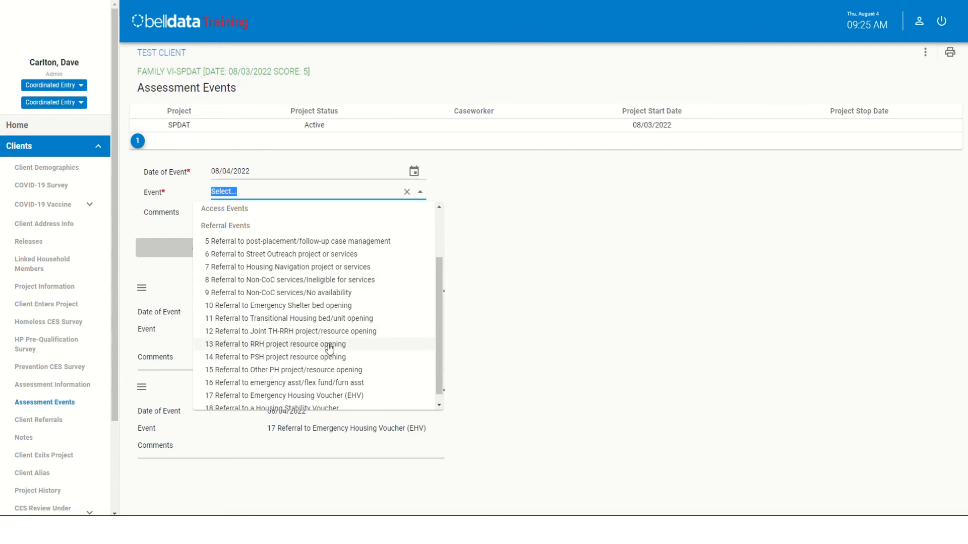
pyautogui.scroll(-1, 432, 319)
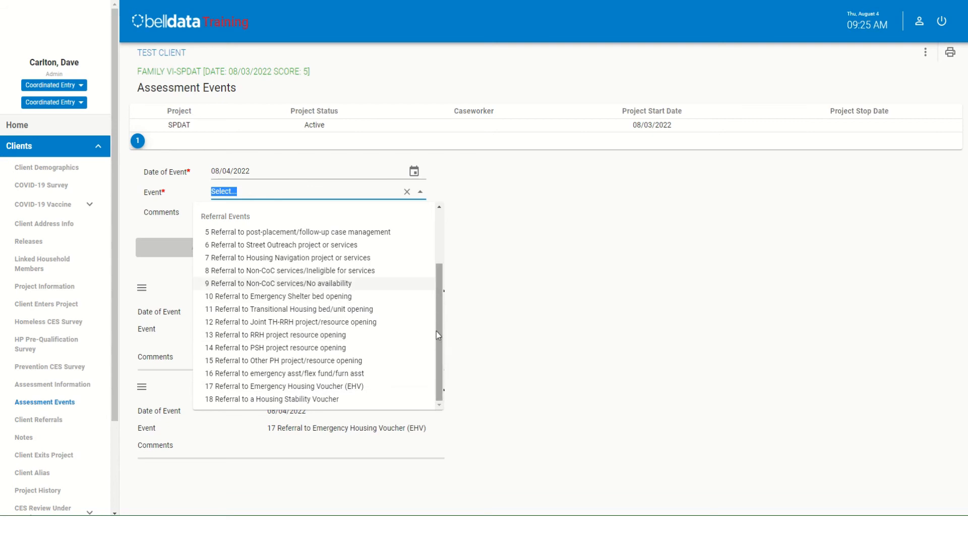
pyautogui.moveTo(436, 331); pyautogui.dragTo(446, 250)
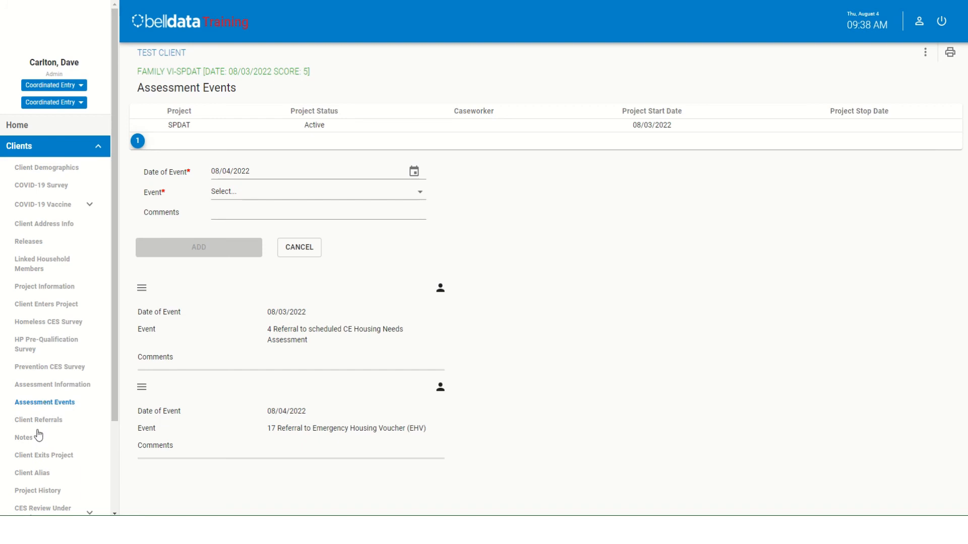
# - In Client Referrals, choose ATCAA as the agency referred to for the referral dated 08/04/2022
pyautogui.click(51, 423)
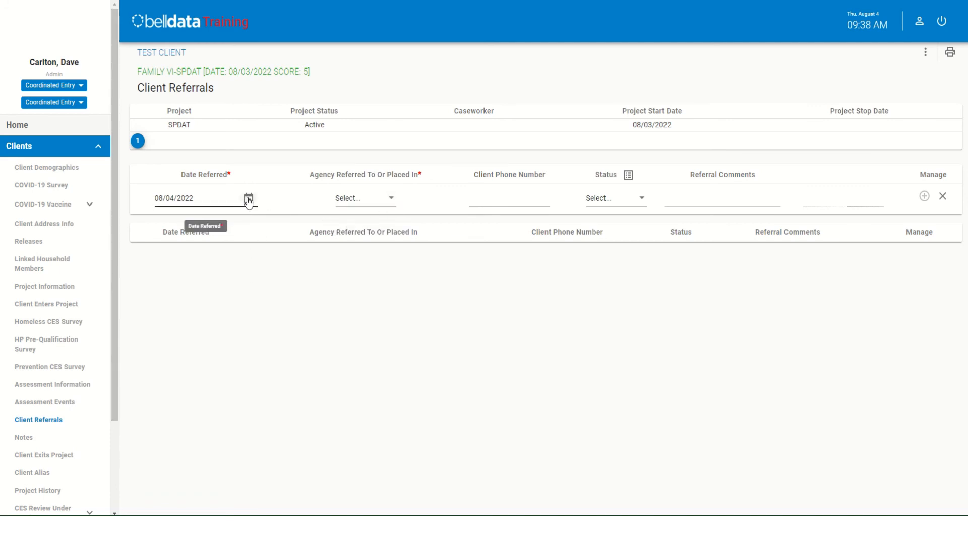
pyautogui.click(393, 200)
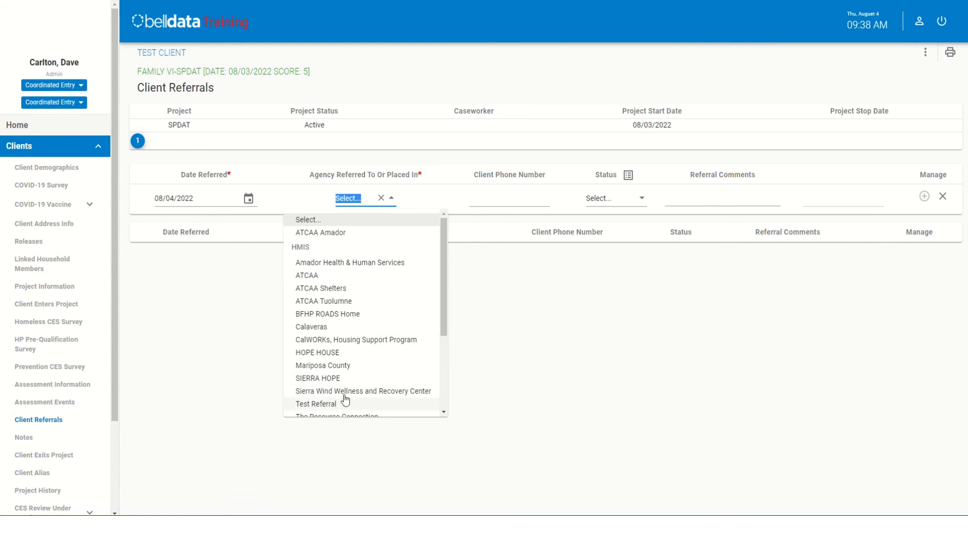
pyautogui.moveTo(443, 301)
pyautogui.mouseDown()
pyautogui.moveTo(437, 368)
pyautogui.moveTo(438, 255)
pyautogui.mouseUp()
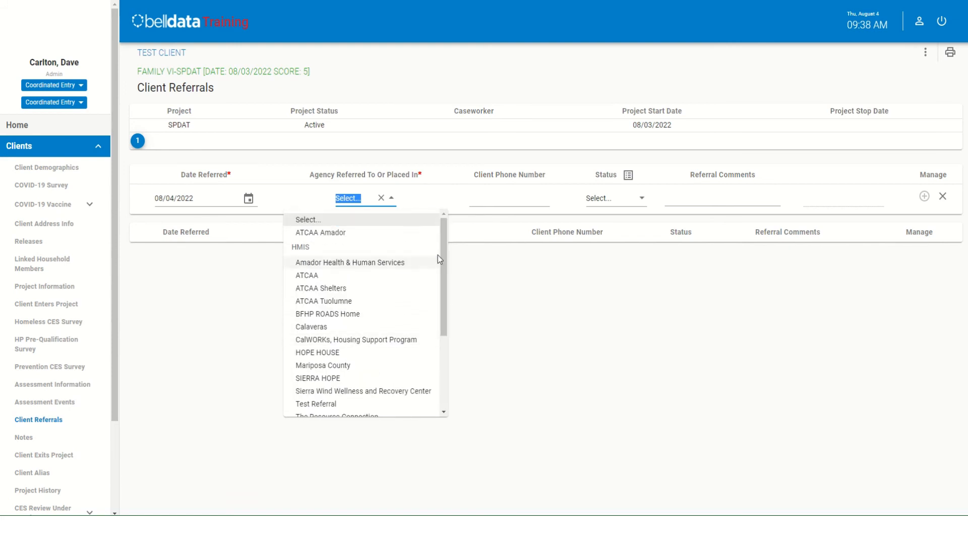
pyautogui.click(309, 277)
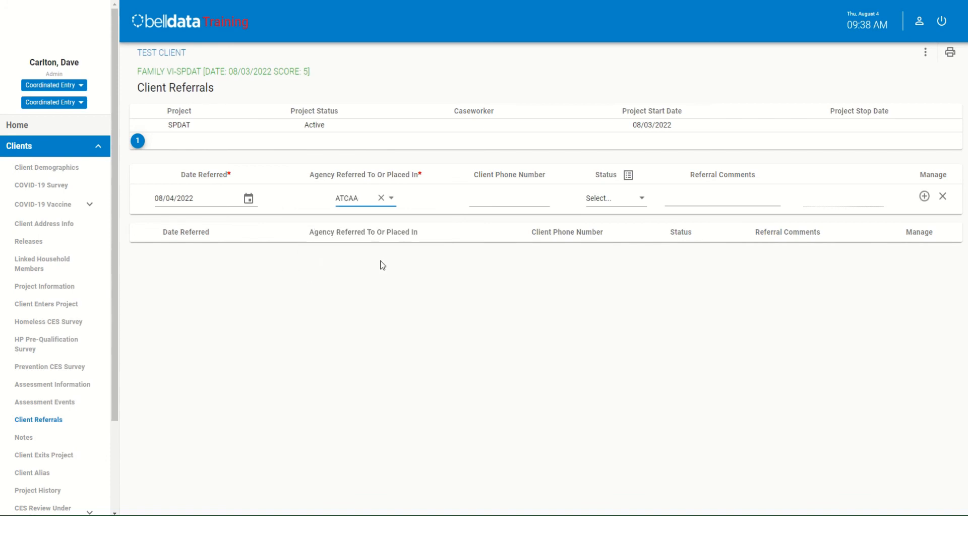
# - Enter the client's phone number for the ATCAA referral, without an extension
pyautogui.click(498, 200)
pyautogui.write('00000000000')
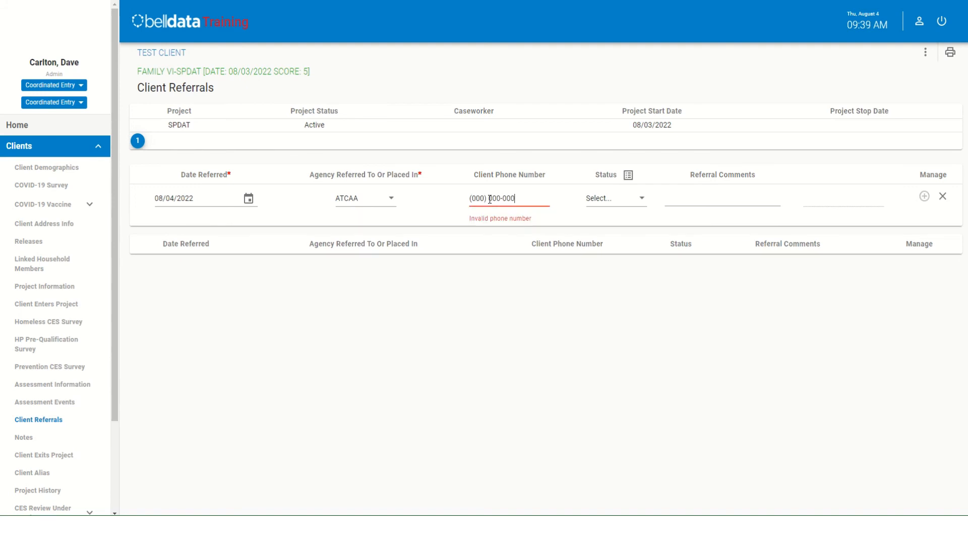
pyautogui.press('BackSpace')
pyautogui.press('BackSpace')
pyautogui.press('BackSpace')
pyautogui.press('BackSpace')
pyautogui.press('BackSpace')
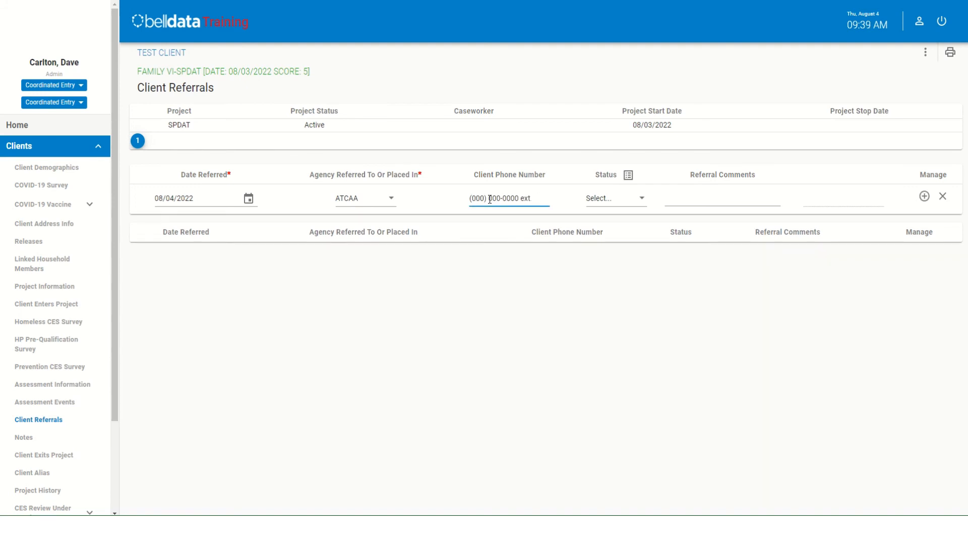
pyautogui.press('BackSpace')
pyautogui.press('BackSpace')
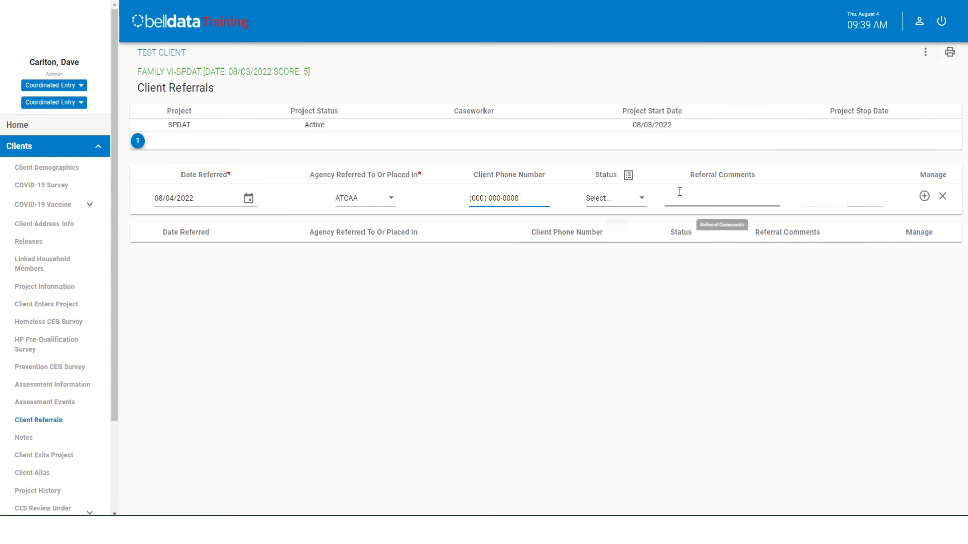
# - Set the ATCAA referral's status to Referred and add the referral entry
pyautogui.click(641, 199)
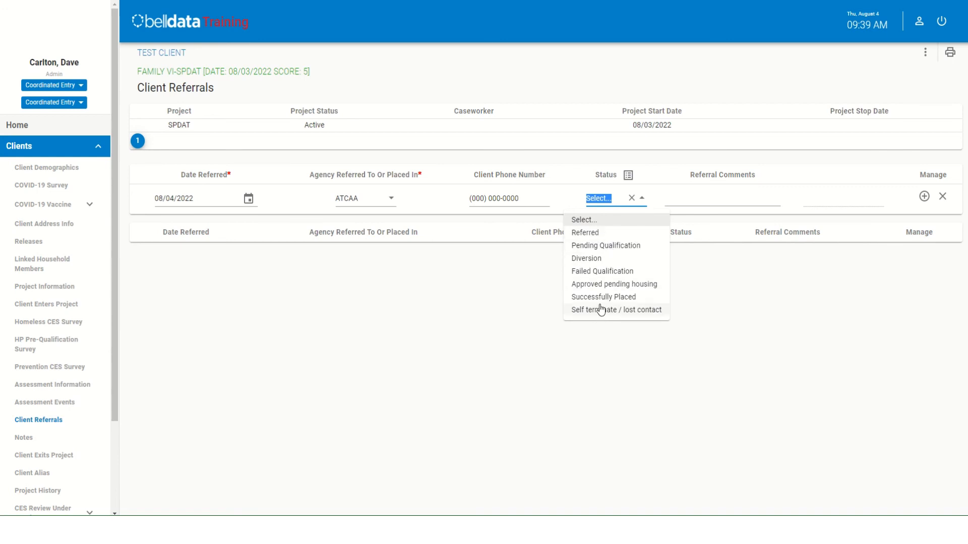
pyautogui.click(585, 233)
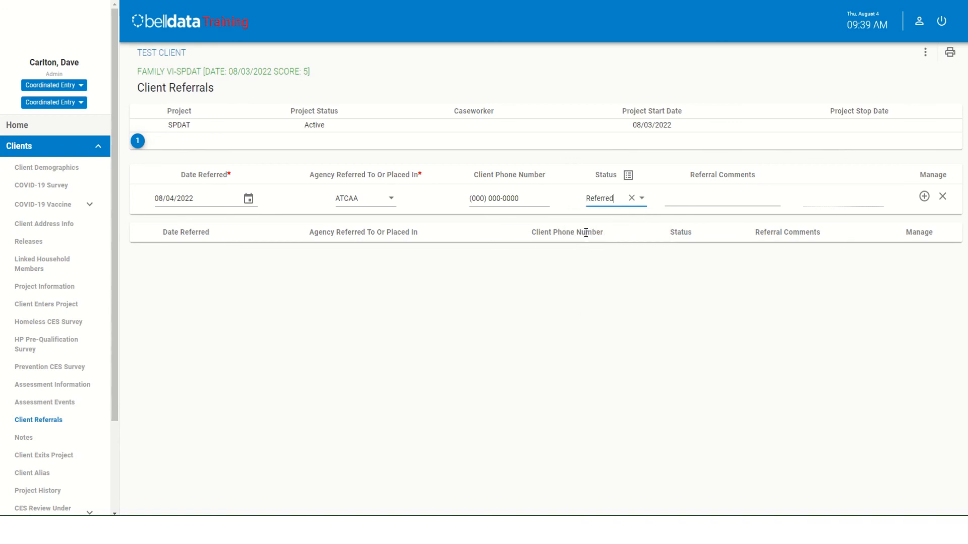
pyautogui.click(687, 199)
pyautogui.click(924, 197)
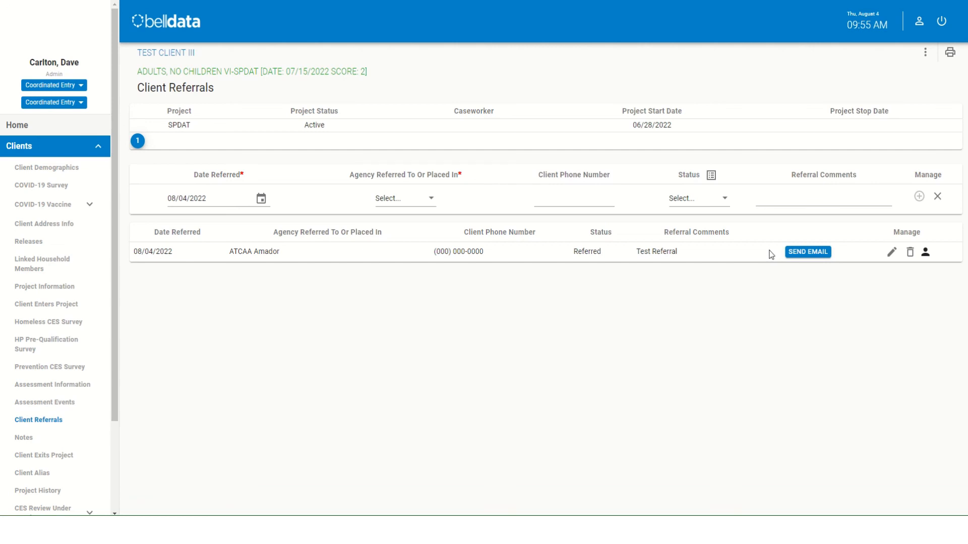
# - Send the email for the saved ATCAA Amador referral
pyautogui.click(809, 253)
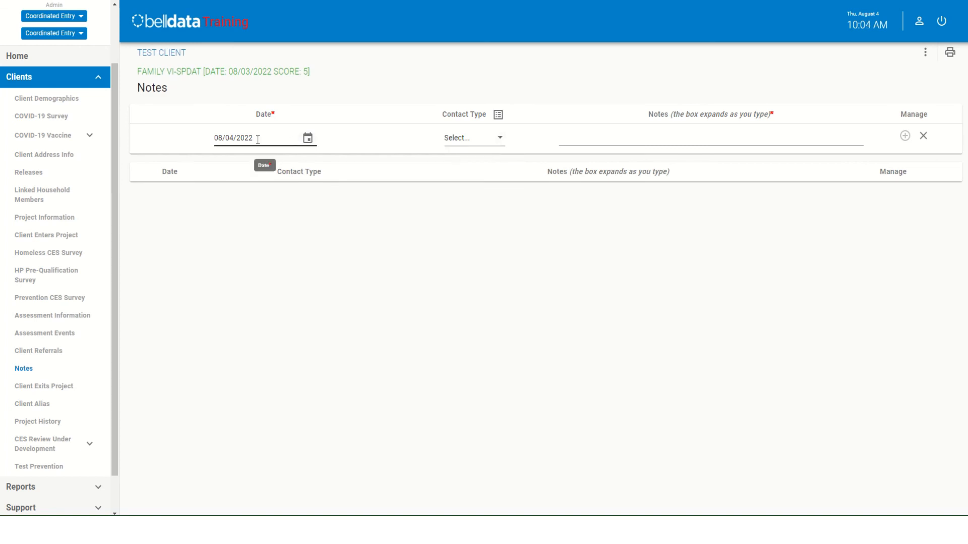
# - Add a client note dated 08/04/2022 with contact type Face to Face and the text "test"
pyautogui.click(502, 140)
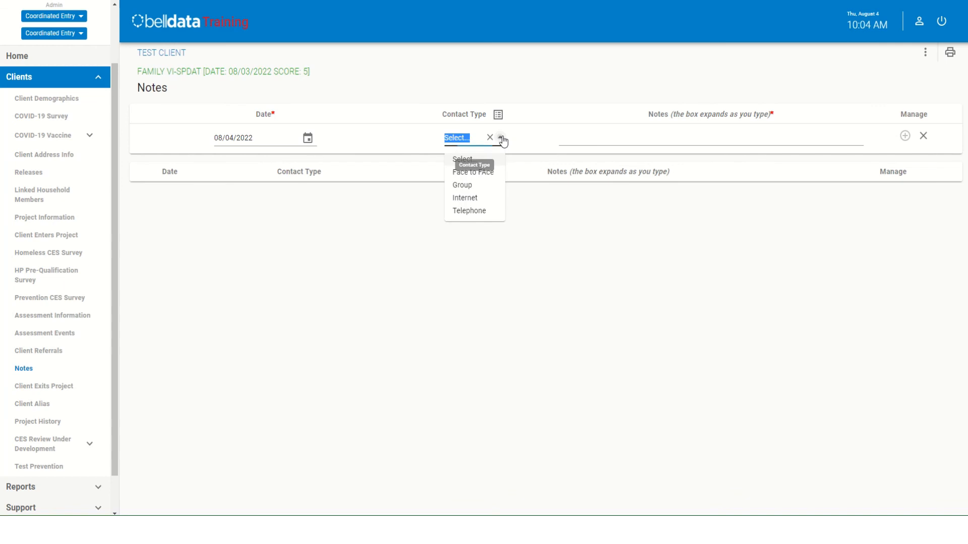
pyautogui.click(482, 173)
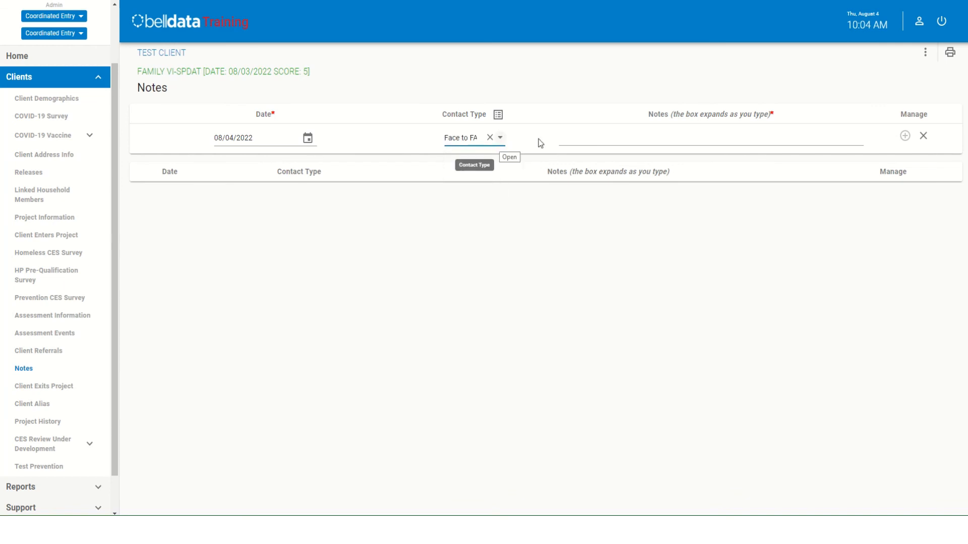
pyautogui.click(590, 139)
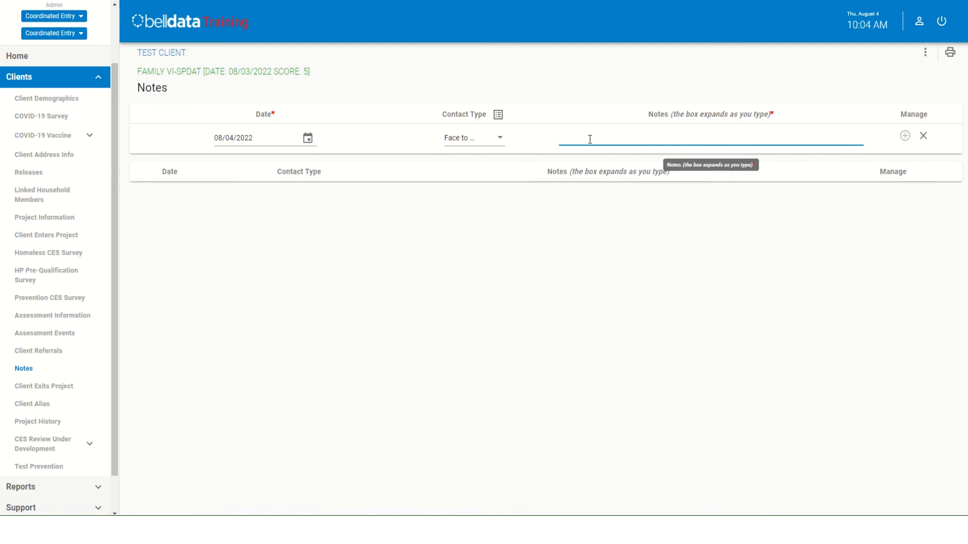
pyautogui.write('test')
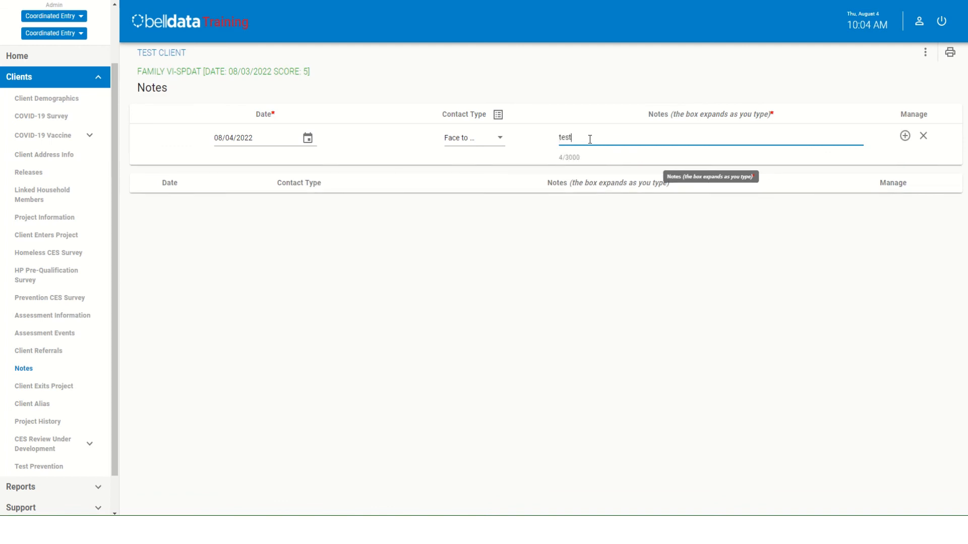
pyautogui.click(905, 138)
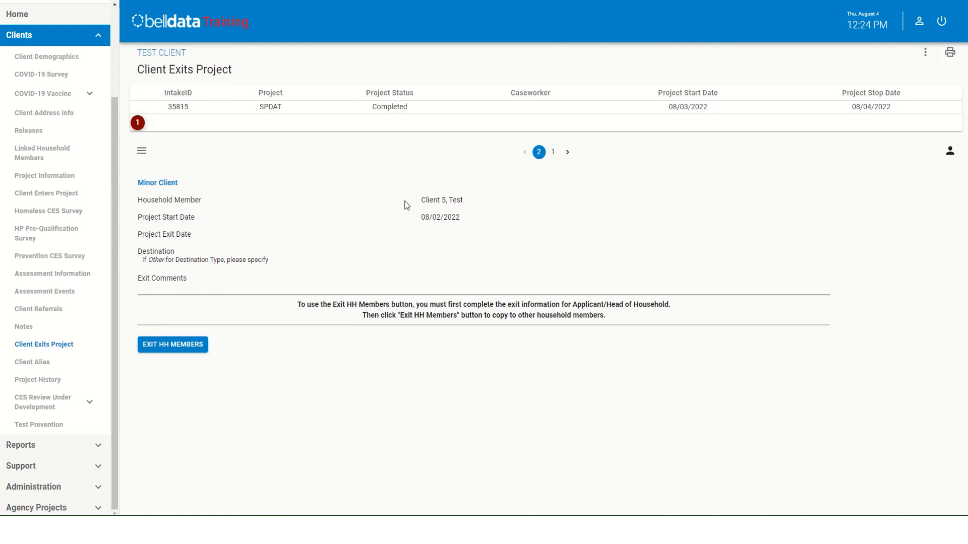
# - Edit the head of household's project exit record and set the Project Exit Date to 08/04/2022
pyautogui.click(553, 154)
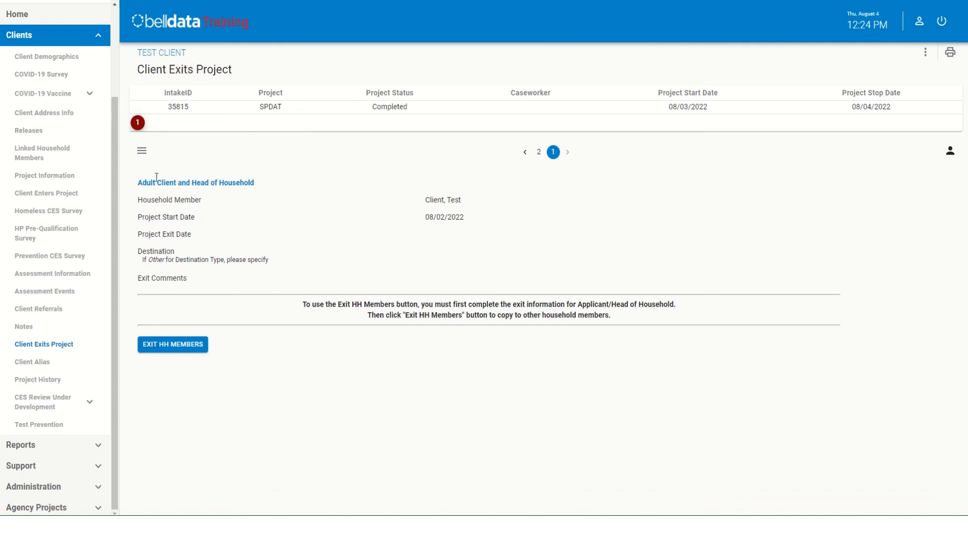
pyautogui.click(142, 150)
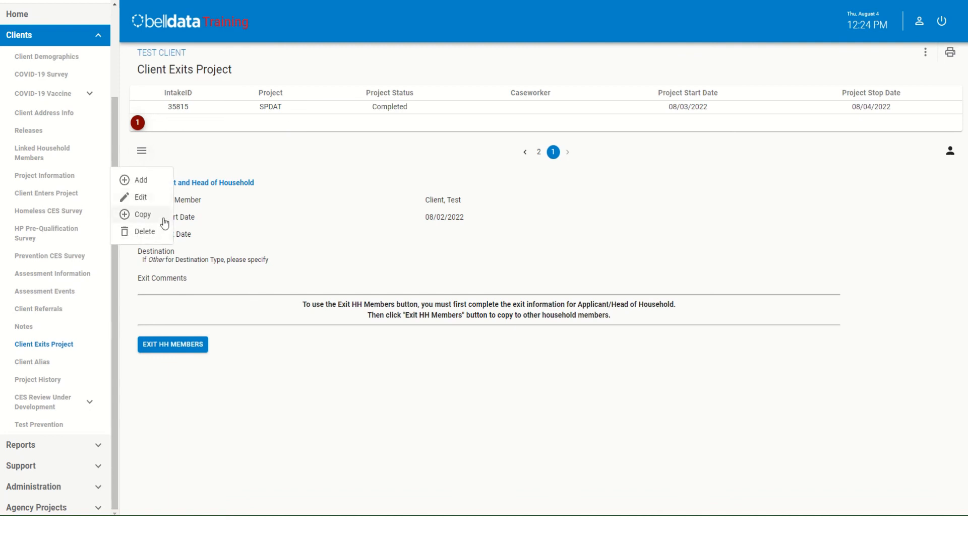
pyautogui.click(136, 197)
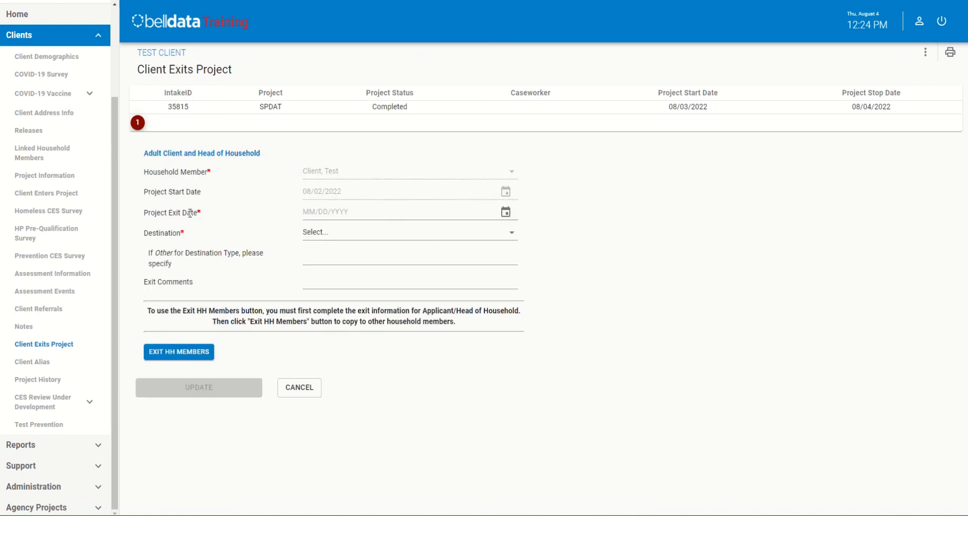
pyautogui.click(505, 212)
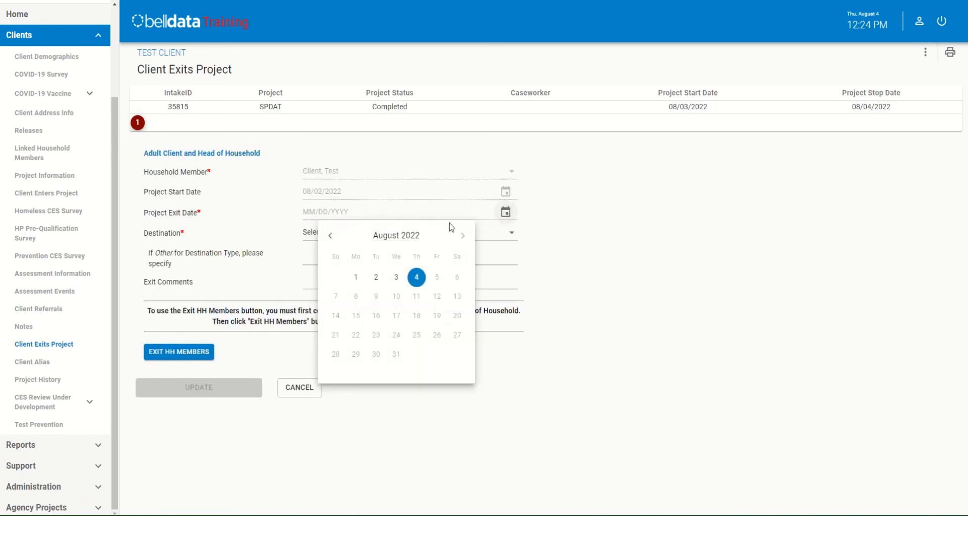
pyautogui.click(416, 278)
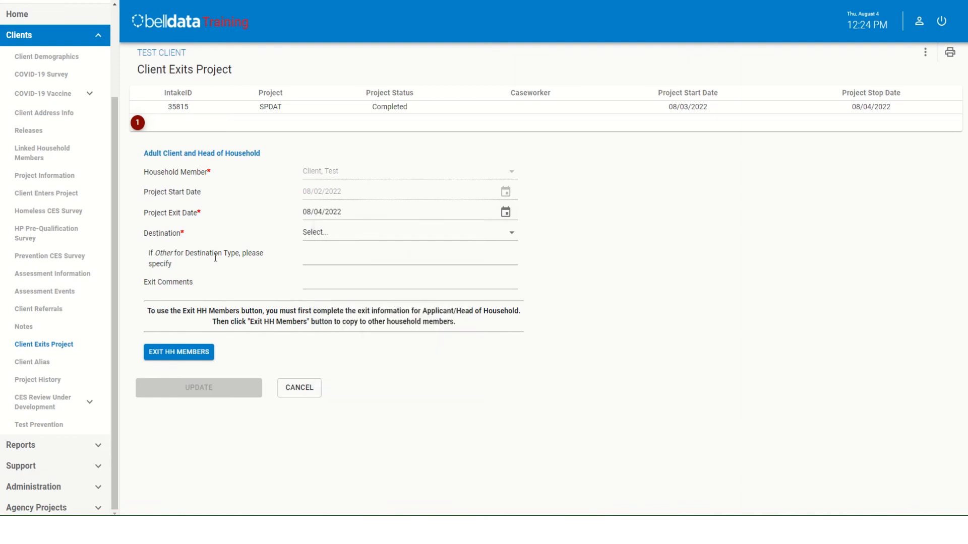
# - Set the exit Destination to "Rental by Client (with other housing subsidy)" and save the head of household's exit record
pyautogui.click(512, 233)
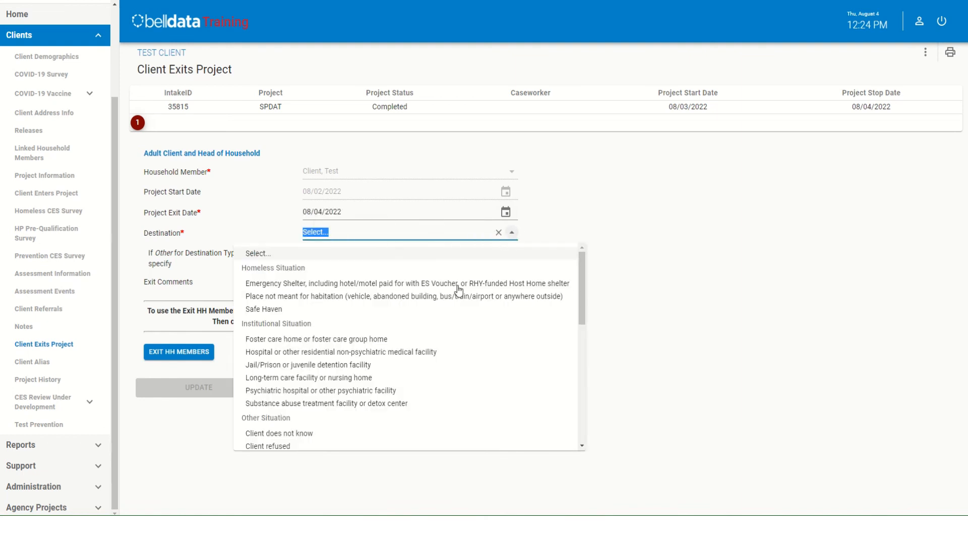
pyautogui.moveTo(583, 275); pyautogui.dragTo(579, 378)
pyautogui.click(394, 379)
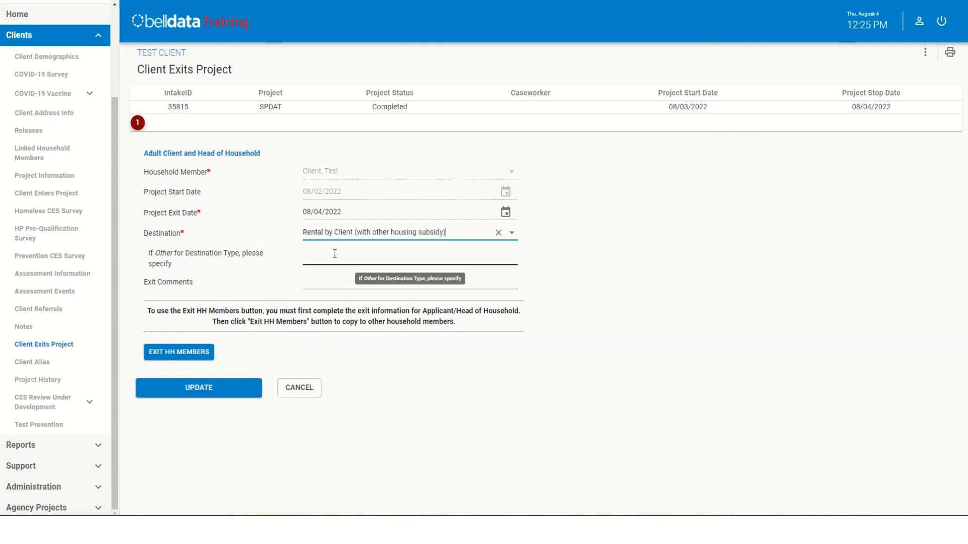
pyautogui.click(512, 233)
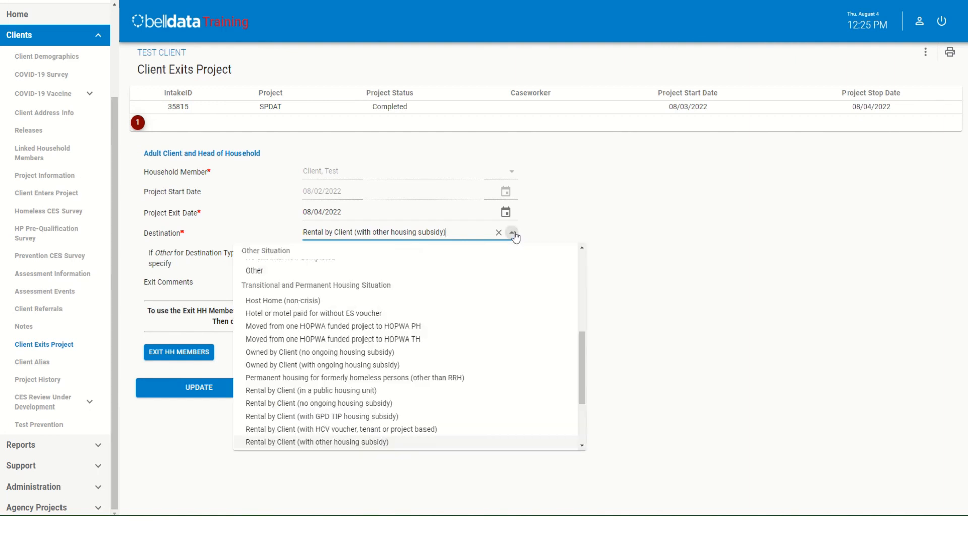
pyautogui.click(734, 223)
pyautogui.click(316, 252)
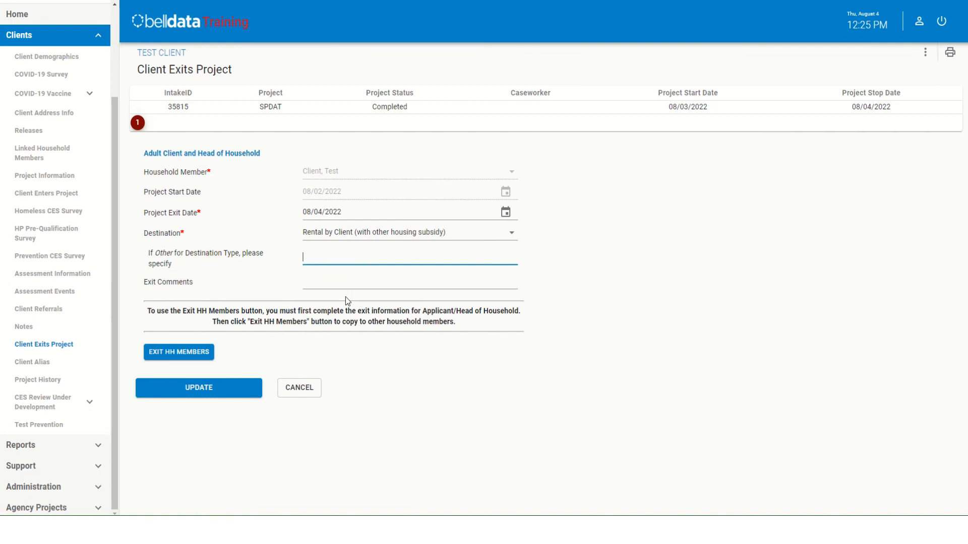
pyautogui.click(344, 280)
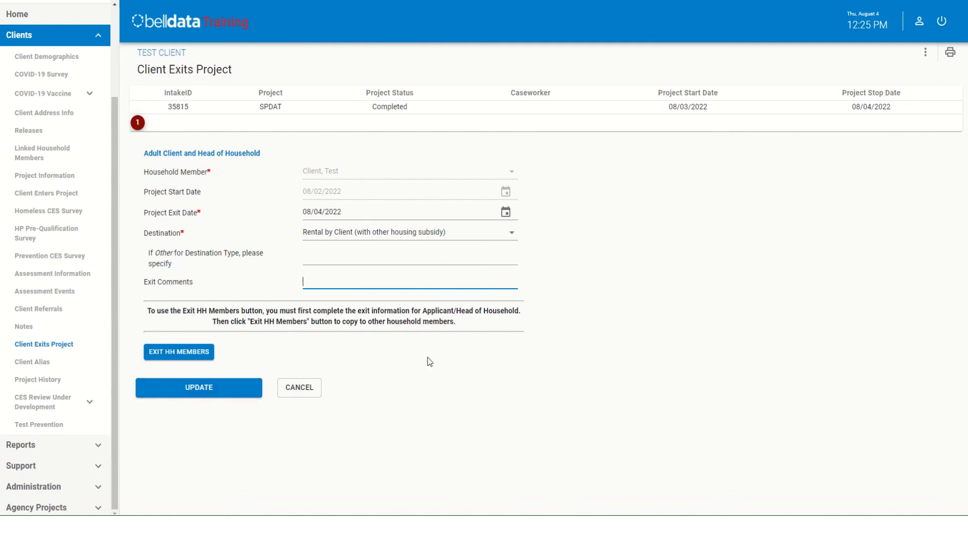
pyautogui.click(207, 389)
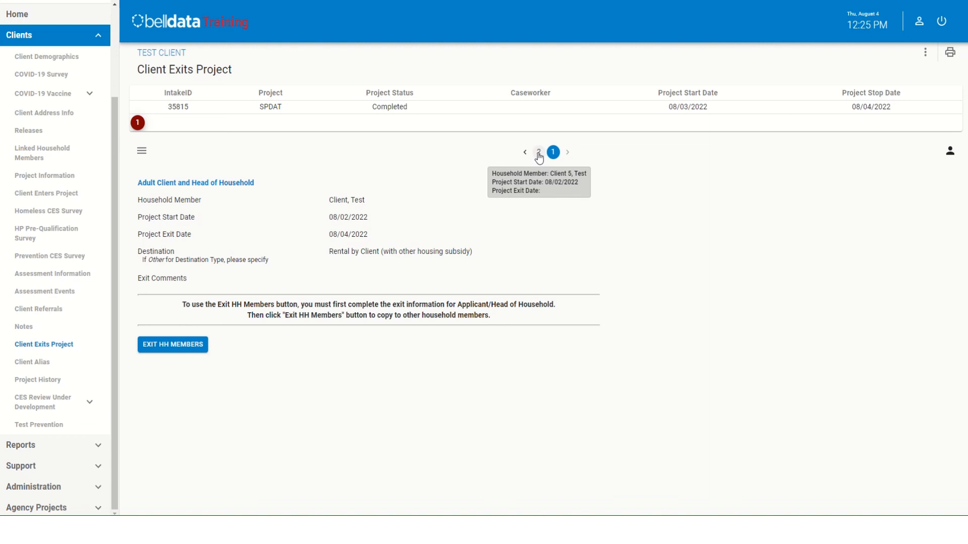
# - Copy the head of household's exit information to the other household members and check the minor client's exit record
pyautogui.click(173, 347)
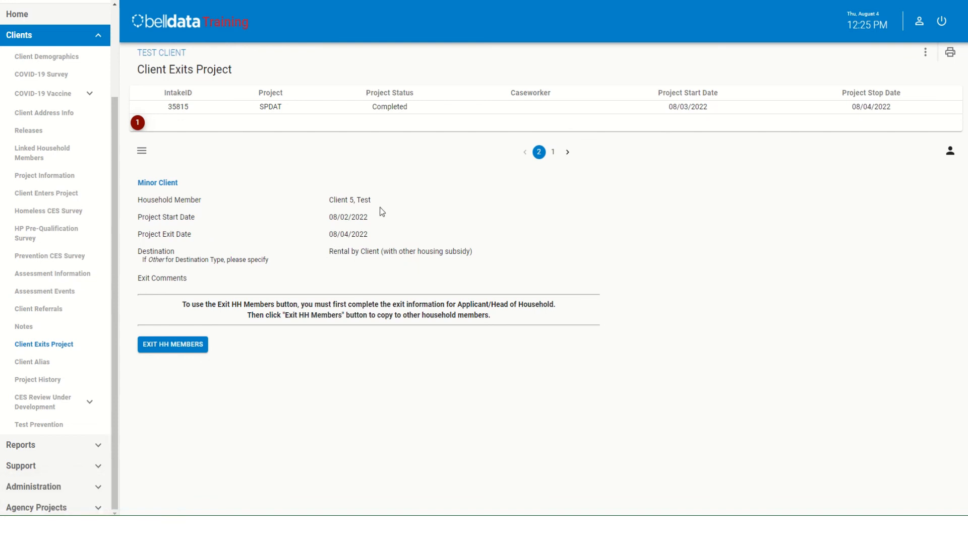
pyautogui.moveTo(382, 199); pyautogui.dragTo(311, 197)
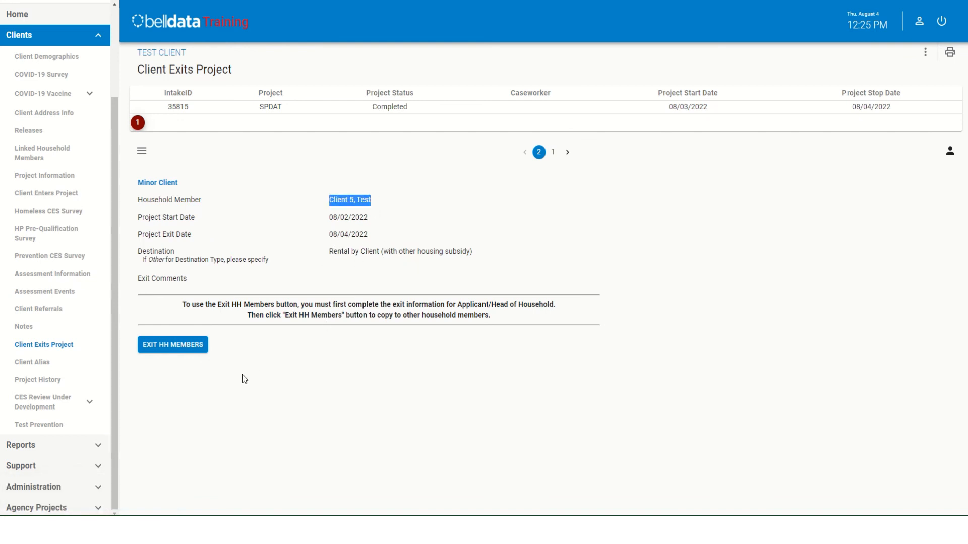